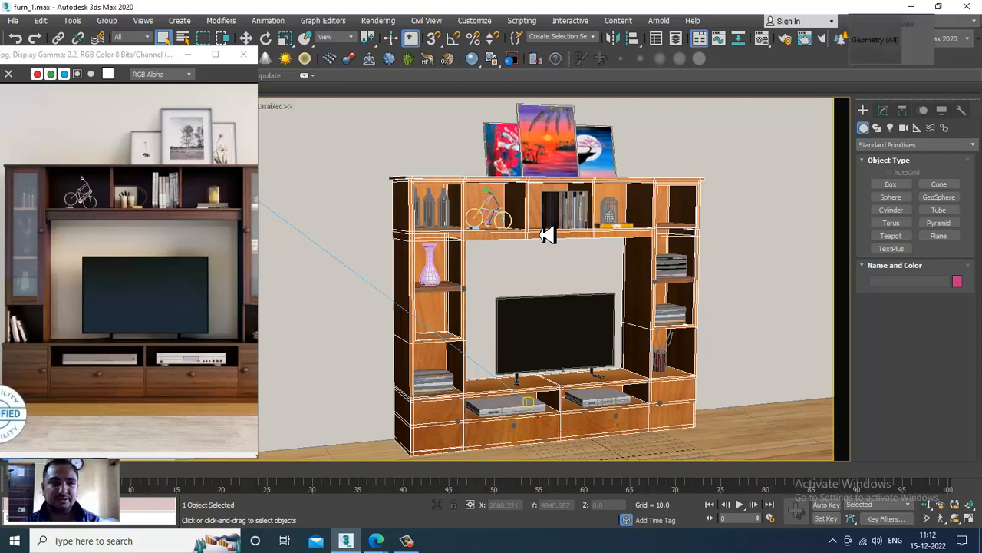
Step: Move the reference image window lower and maximize the perspective viewport
drag(161, 58, 163, 92)
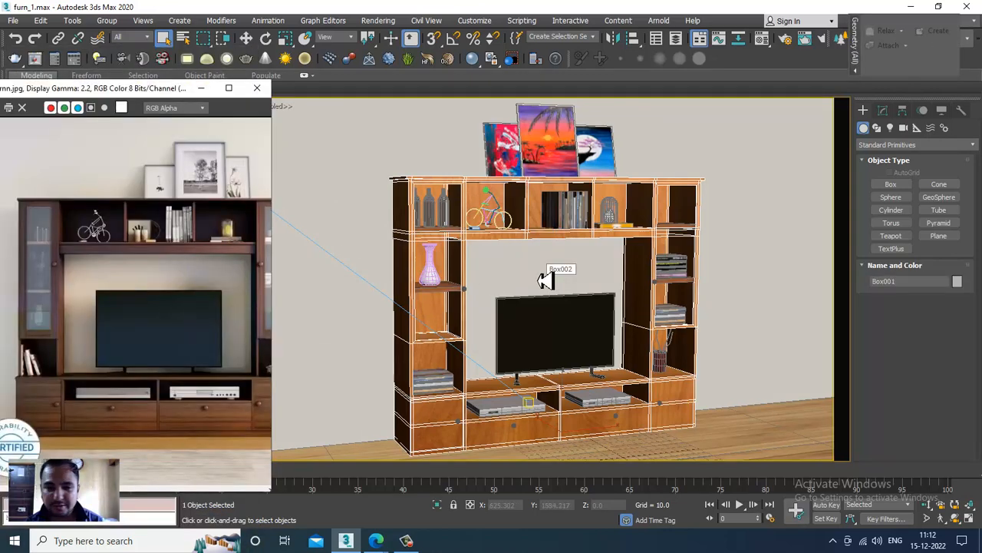
key(alt+w)
click(402, 377)
key(alt+w)
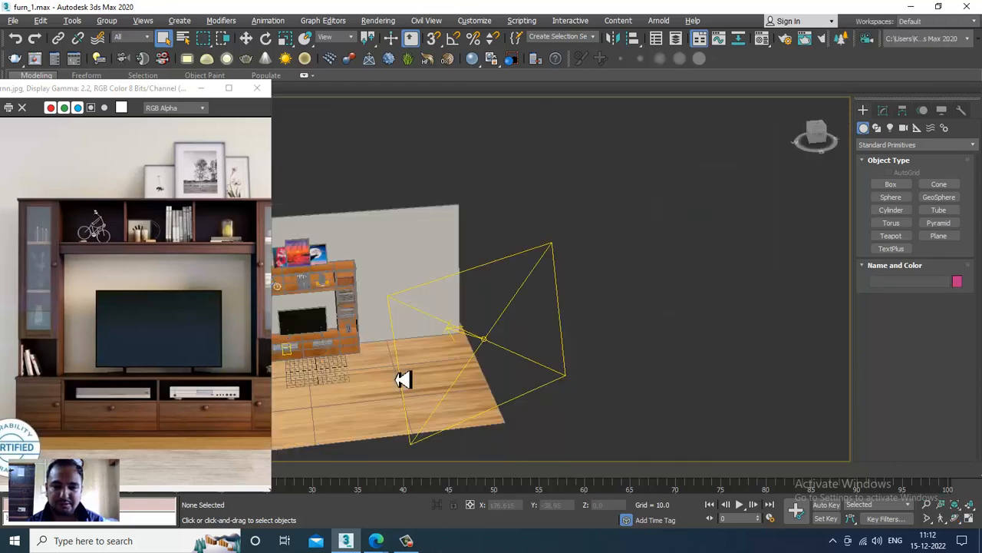
Step: Raise the top vertices of the back wall to make the wall taller
scroll(403, 379, down, 3)
alt+middle_drag(478, 355, 461, 330)
scroll(437, 334, up, 2)
click(393, 329)
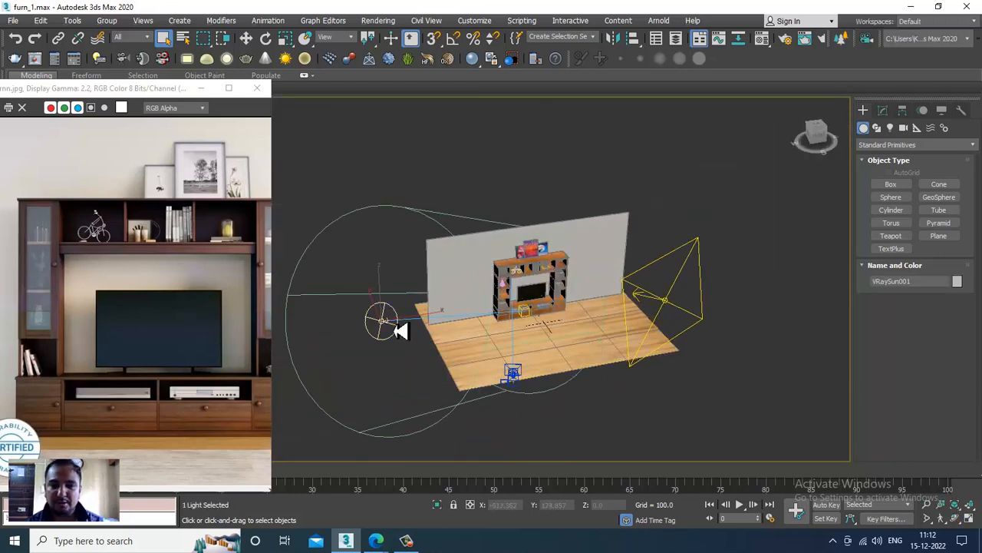
scroll(607, 334, up, 3)
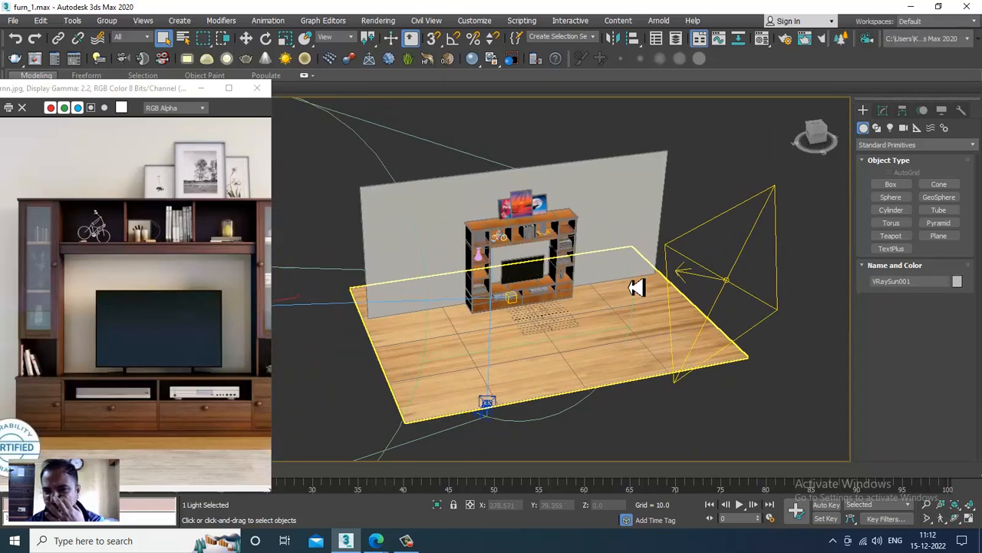
click(601, 169)
middle_drag(606, 178, 620, 262)
key(1)
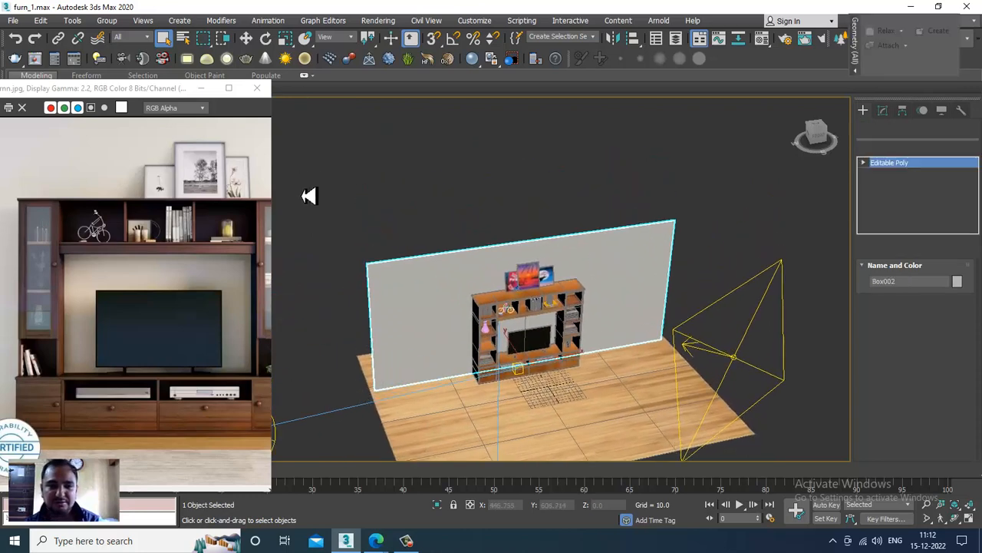
drag(307, 198, 756, 321)
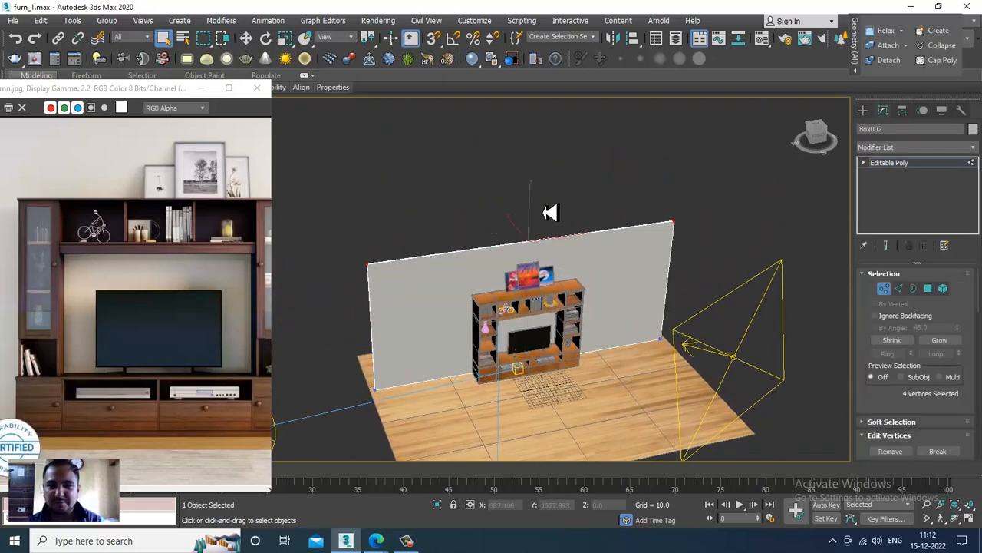
key(w)
drag(536, 215, 538, 174)
alt+middle_drag(538, 173, 796, 212)
click(895, 169)
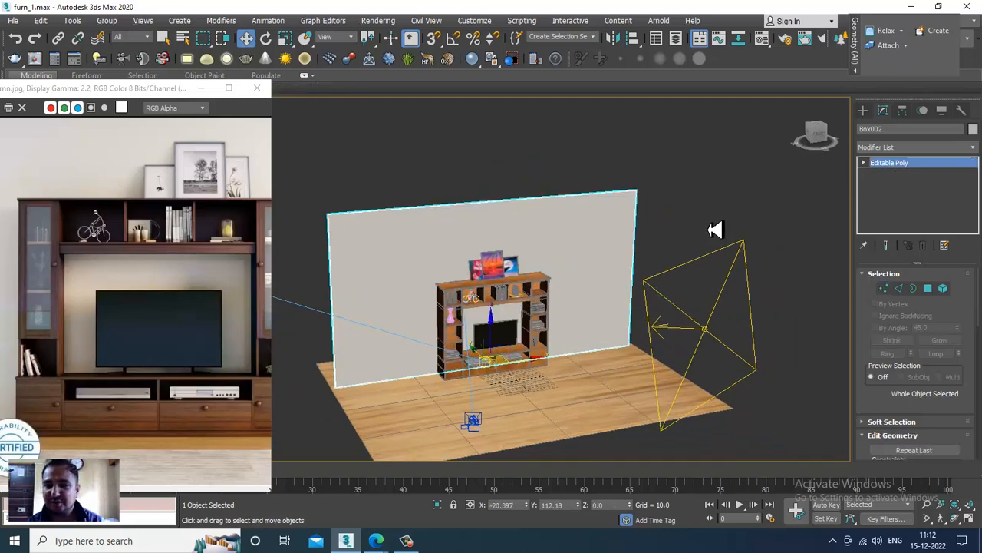
Step: Move the V-Ray plane light slightly towards the cabinet along X, to about X 318.95
alt+middle_drag(714, 228, 708, 328)
click(702, 364)
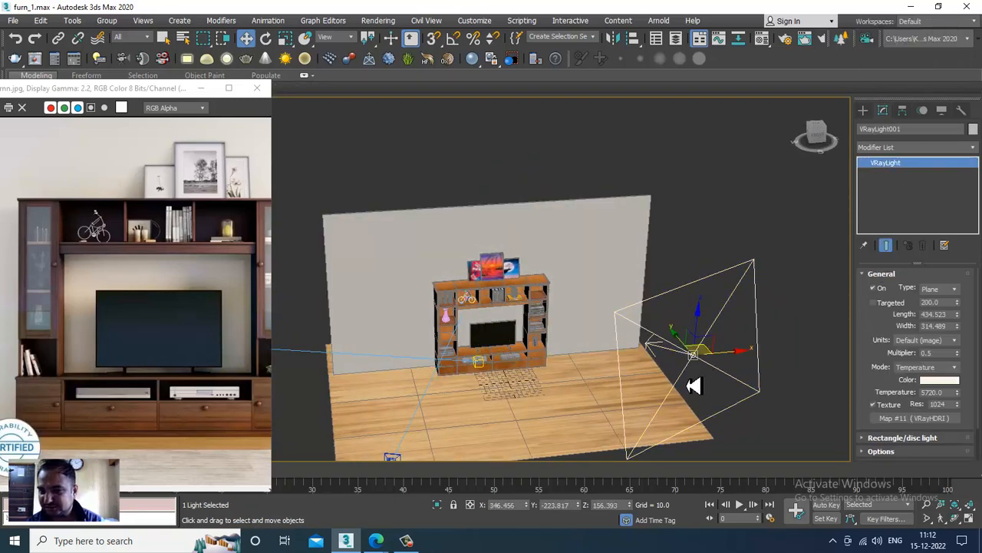
drag(745, 358, 735, 367)
Step: Clone the V-Ray plane light along Y as one independent copy at about Y 28.81, nearer the back wall
alt+middle_drag(760, 336, 636, 361)
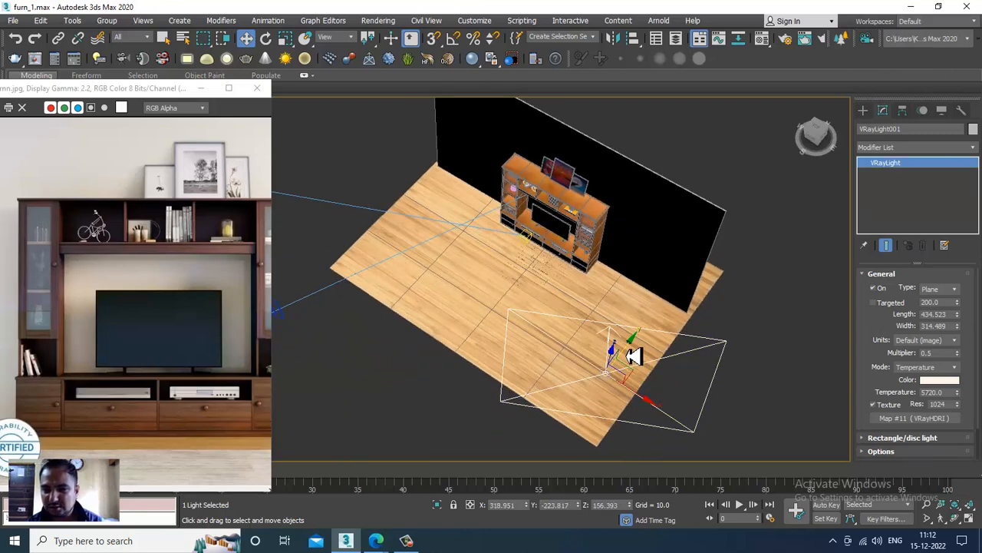
shift+drag(632, 351, 729, 286)
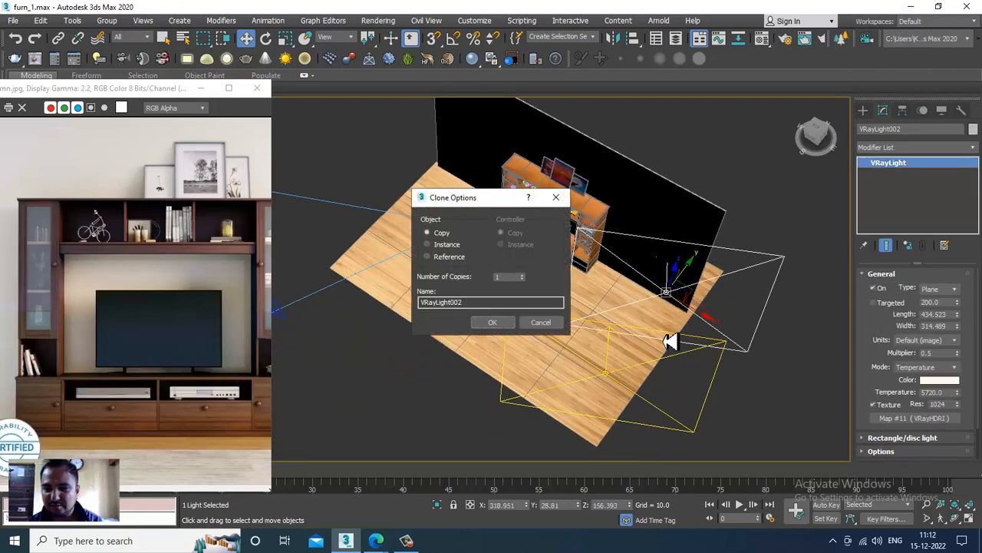
click(497, 324)
Step: Rotate the copied plane light towards the cabinet and scale it down
key(e)
drag(678, 343, 749, 314)
key(r)
key(r)
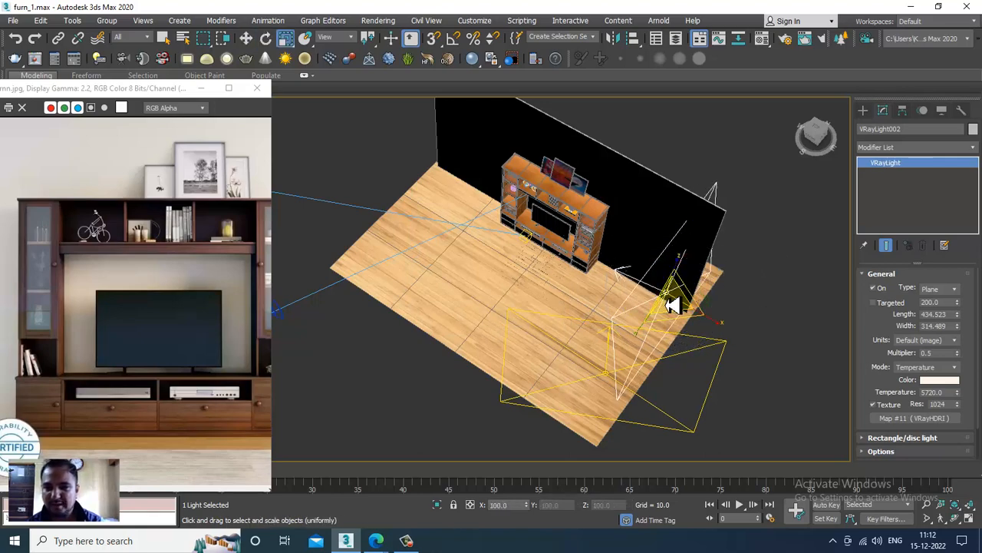
drag(673, 302, 686, 333)
alt+middle_drag(686, 334, 675, 270)
Step: Move the copied light above and beside the cabinet, to about X 185.57, Y -31.43, Z 179.23
key(w)
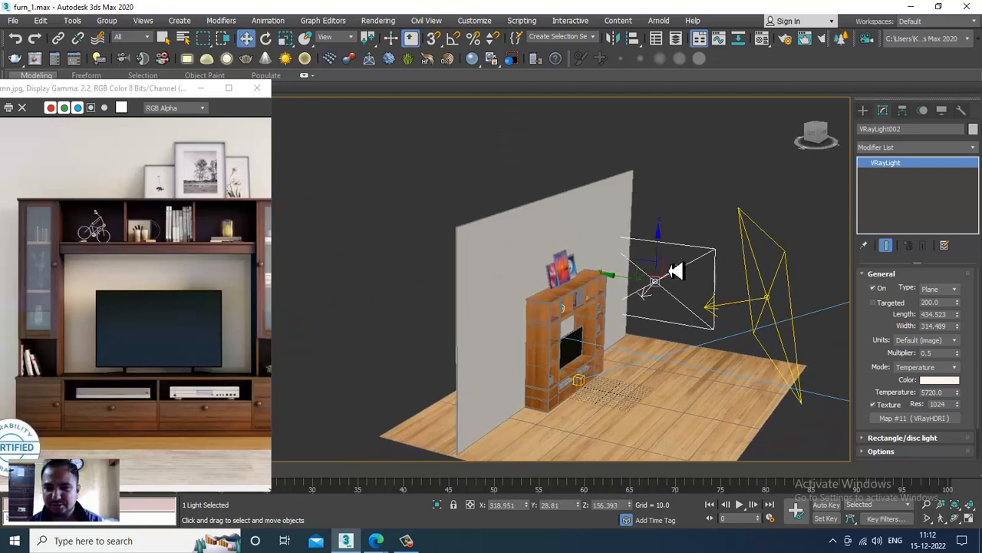
drag(645, 287, 708, 208)
mouse_move(709, 208)
alt+middle_down()
mouse_move(647, 245)
mouse_move(712, 218)
alt+middle_up()
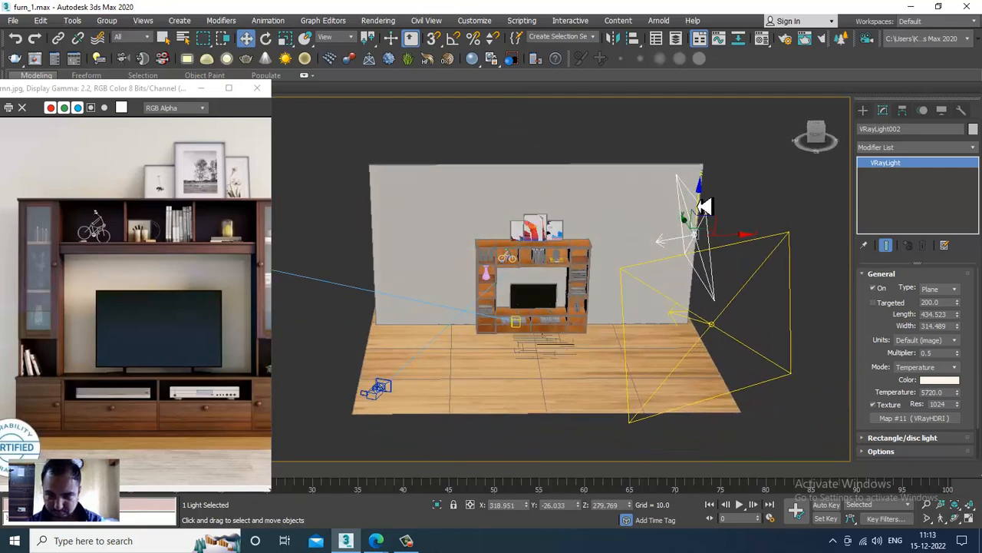
drag(705, 206, 673, 282)
alt+middle_drag(673, 283, 648, 238)
drag(649, 238, 586, 261)
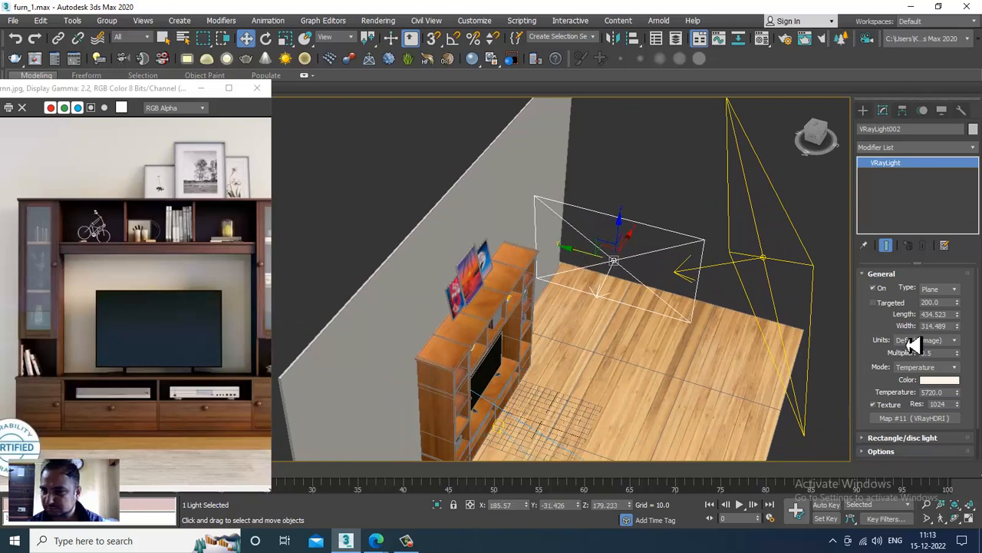
Step: Set the copied light's multiplier to 0.1
double_click(927, 353)
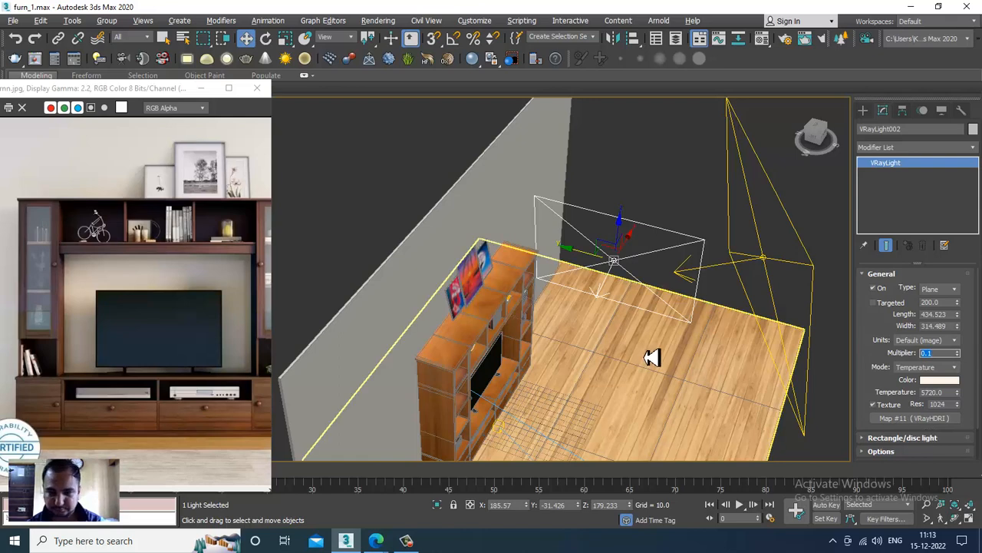
click(707, 330)
Step: Start a V-Ray IPR preview in the PhysCamera001 viewport
key(alt+w)
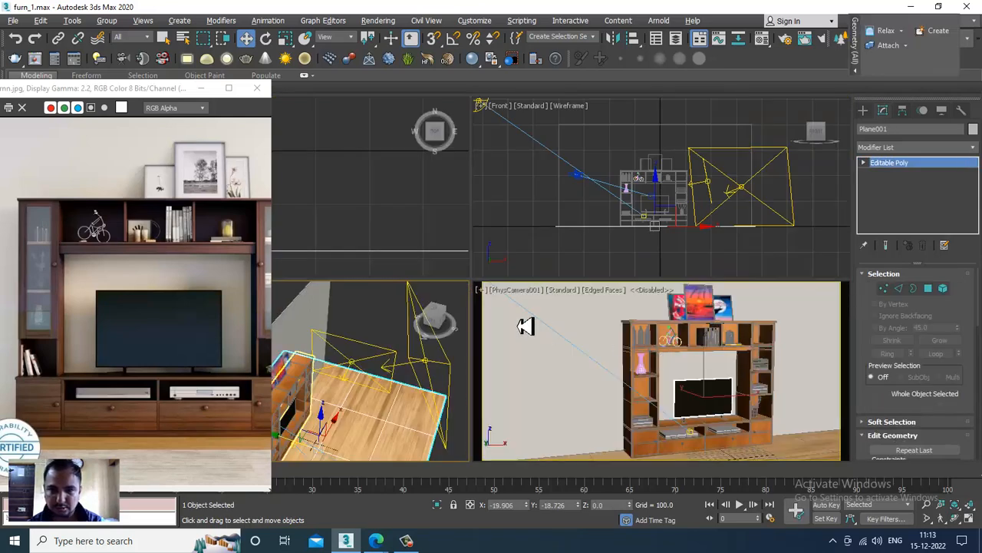
click(567, 292)
click(602, 323)
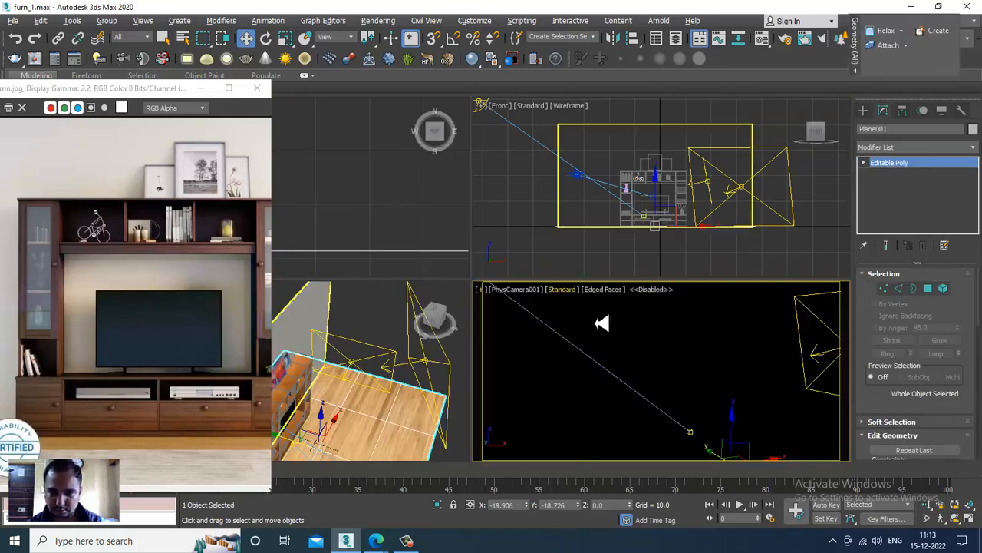
click(565, 291)
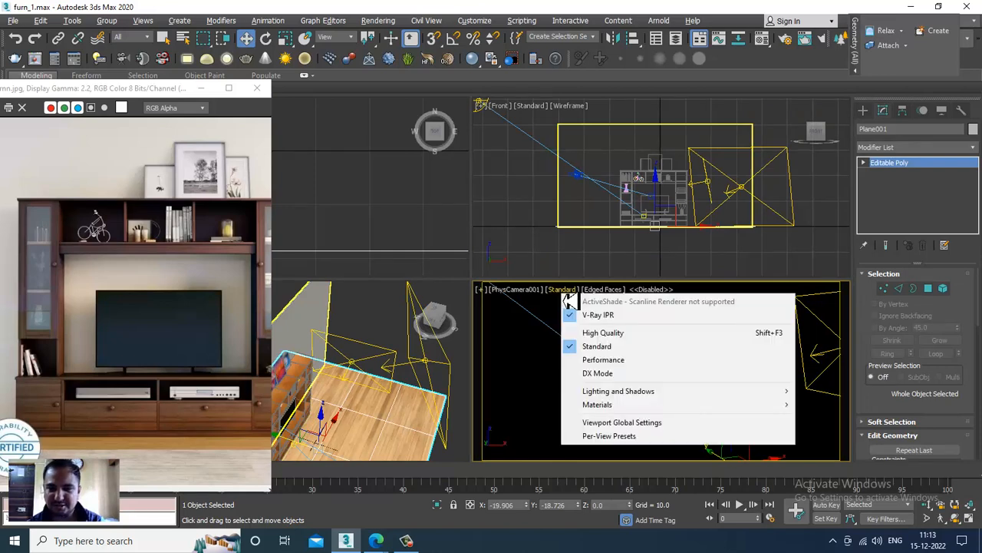
click(546, 346)
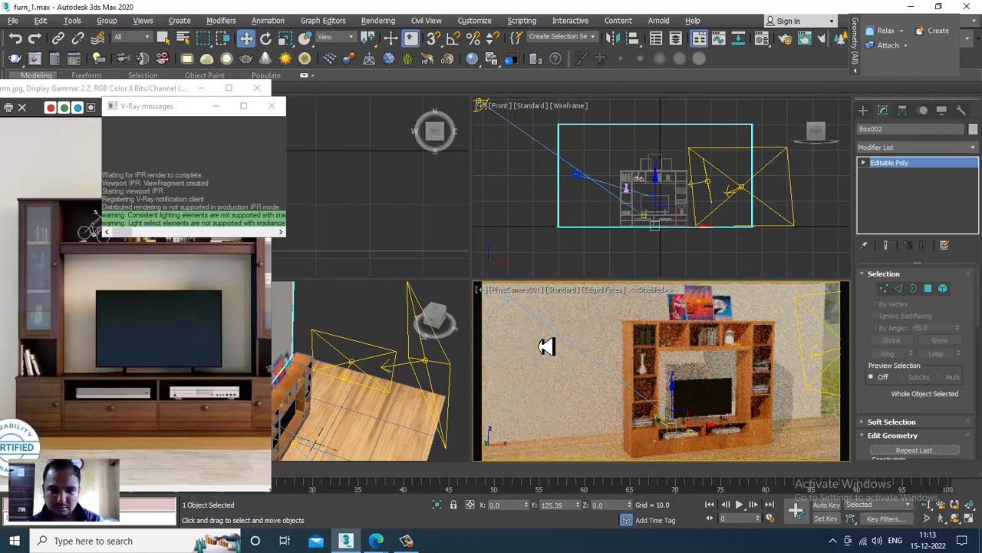
drag(547, 346, 390, 357)
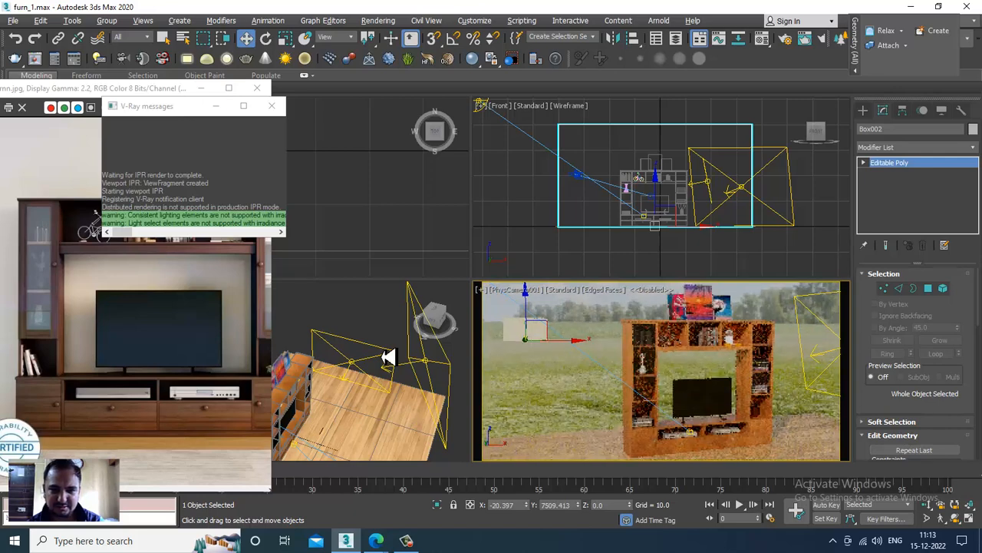
Step: Set the copied light's colour temperature to 6292
click(390, 358)
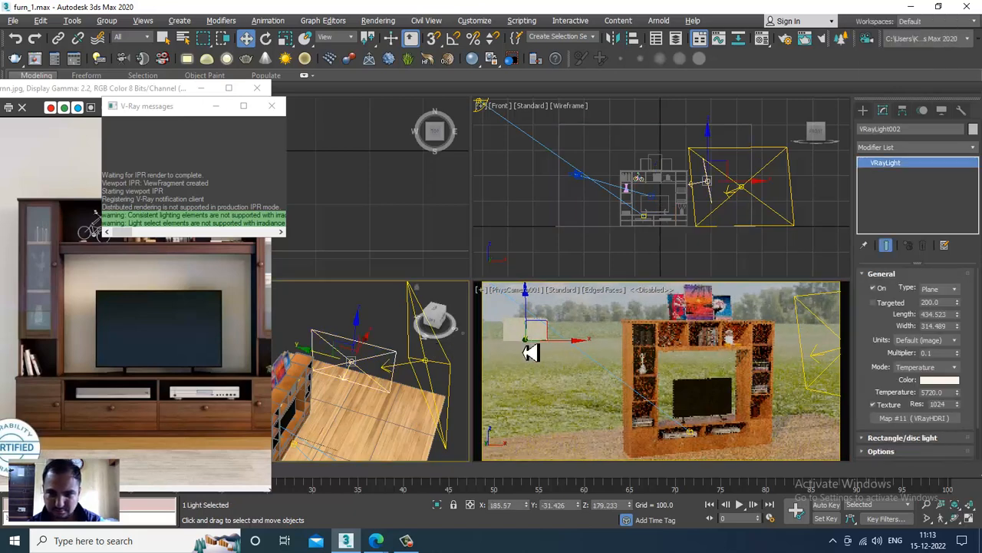
alt+middle_drag(407, 380, 376, 400)
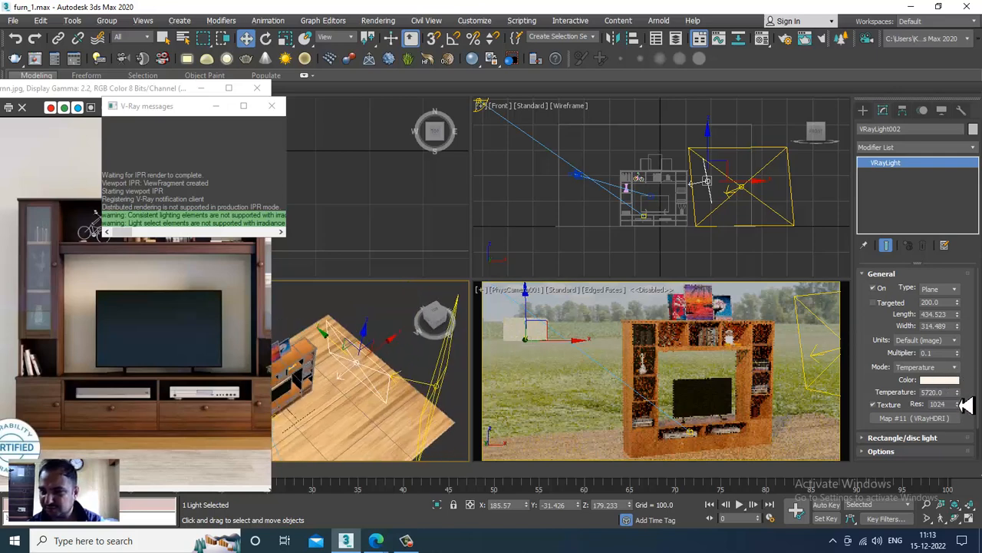
drag(964, 404, 966, 394)
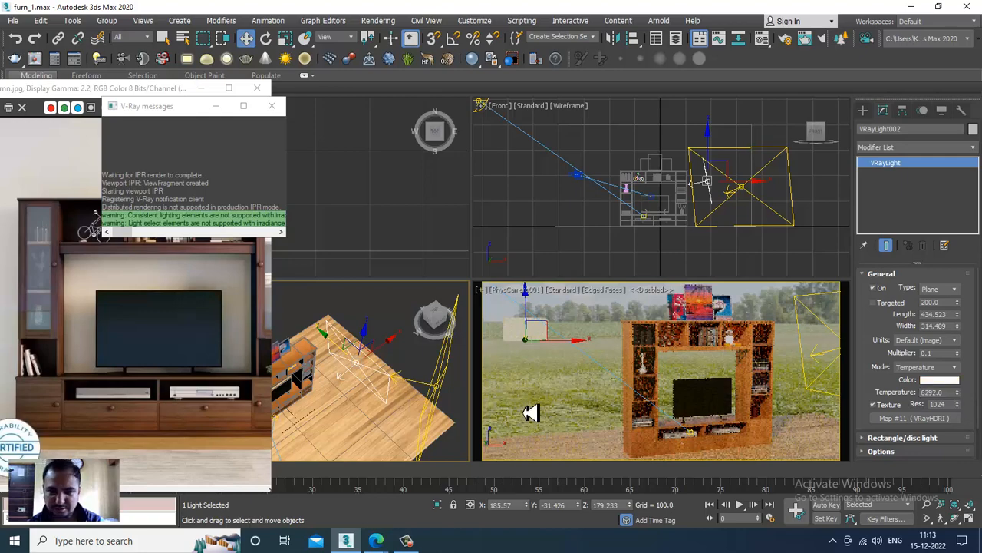
Step: Stop the V-Ray IPR preview in the camera viewport
click(582, 291)
click(612, 317)
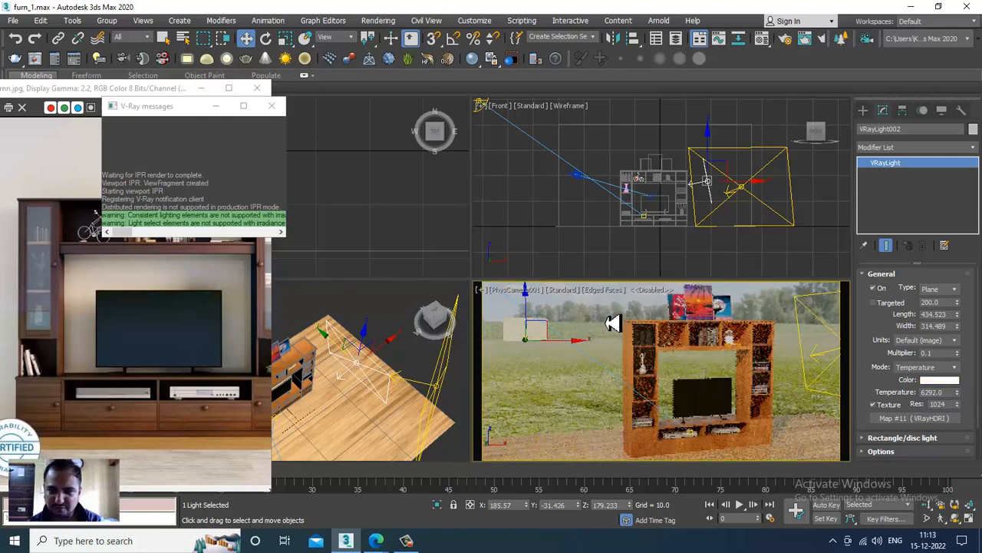
click(563, 338)
Step: Bring the displaced back wall back behind the cabinet, to about Y 262.87, and check it through the camera
key(alt+w)
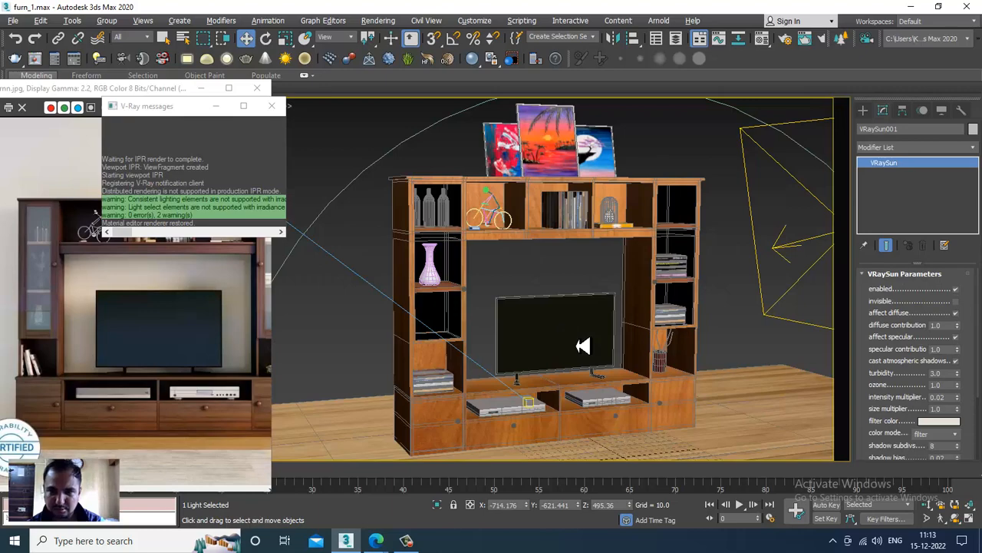
key(p)
scroll(571, 302, down, 5)
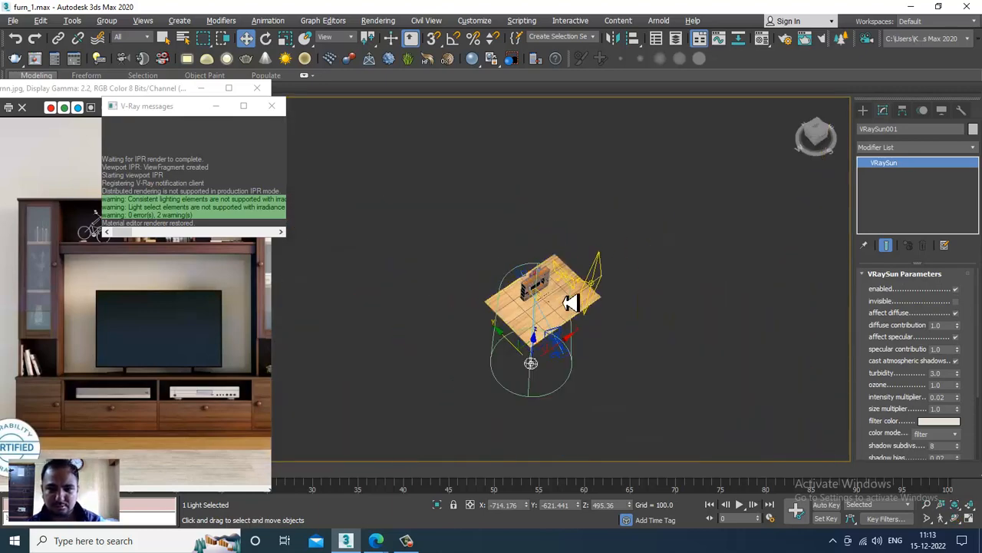
alt+middle_drag(572, 304, 547, 298)
scroll(547, 299, up, 3)
scroll(537, 298, down, 5)
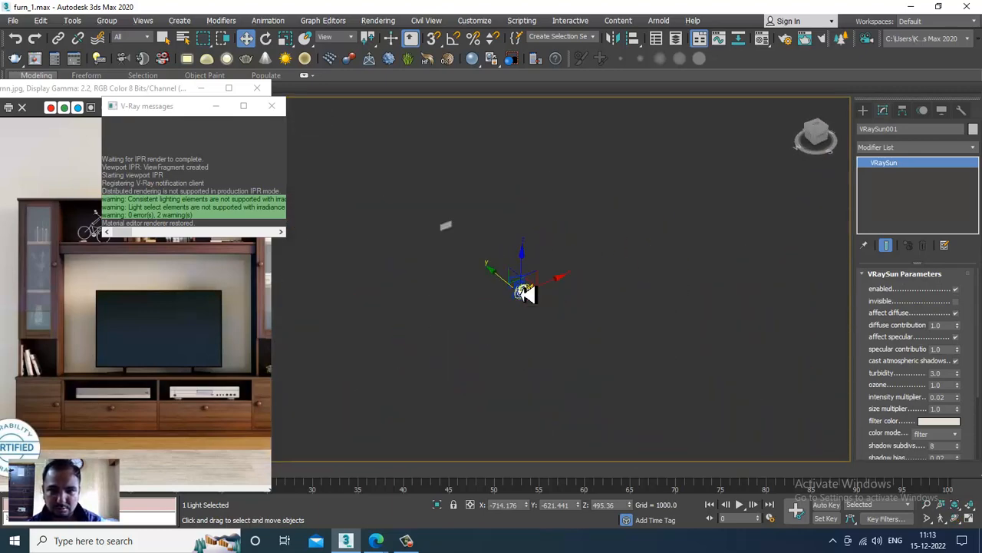
click(448, 229)
click(435, 232)
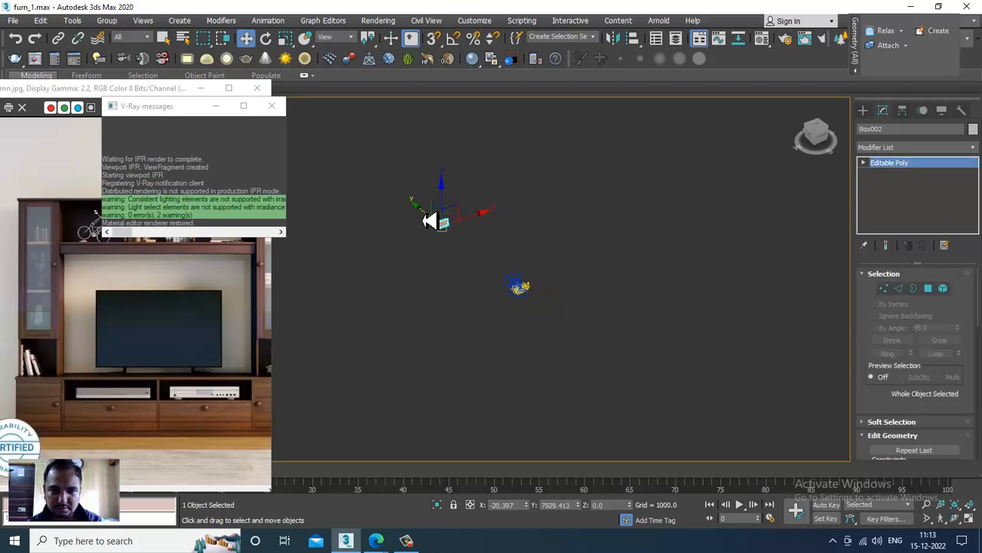
drag(429, 221, 518, 276)
scroll(500, 302, up, 10)
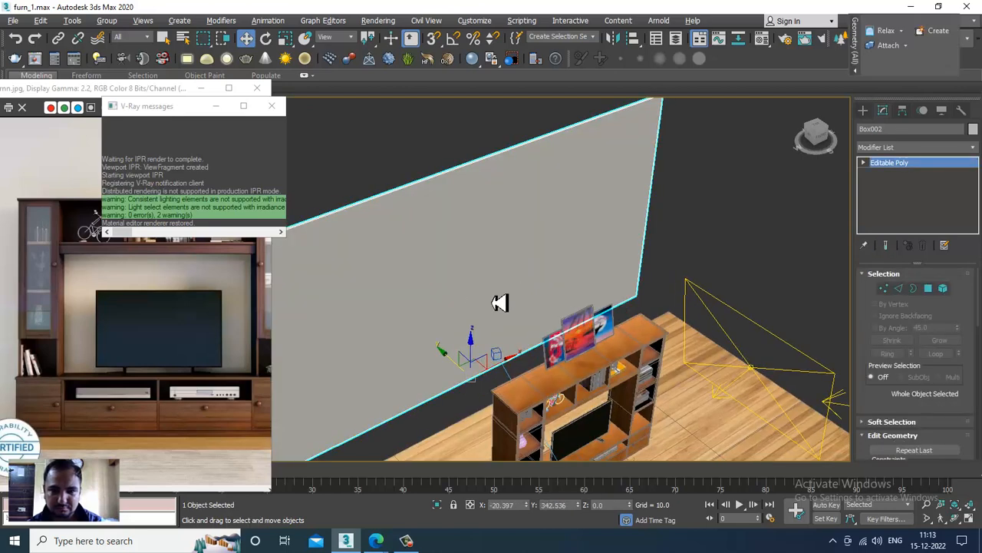
scroll(500, 303, down, 5)
drag(464, 332, 484, 338)
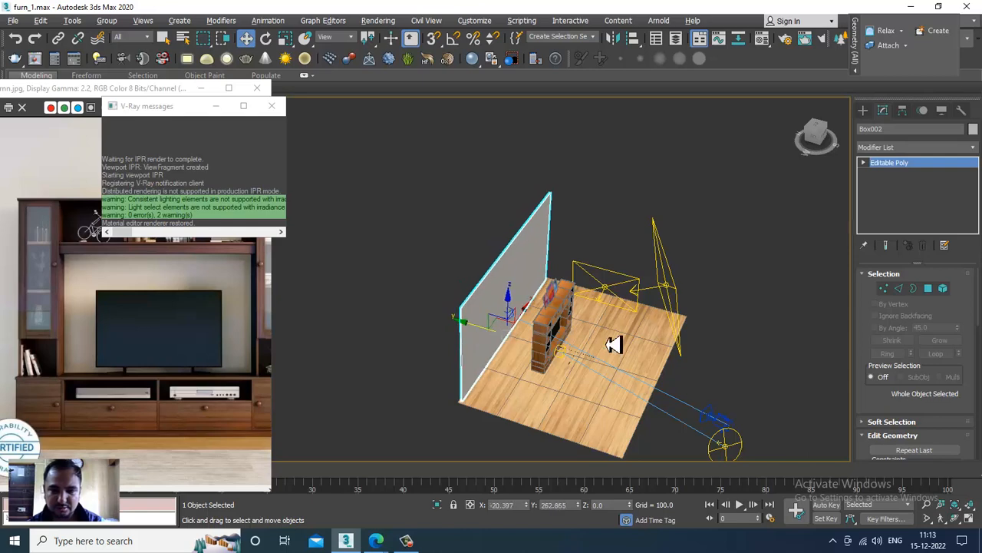
scroll(591, 334, up, 5)
key(c)
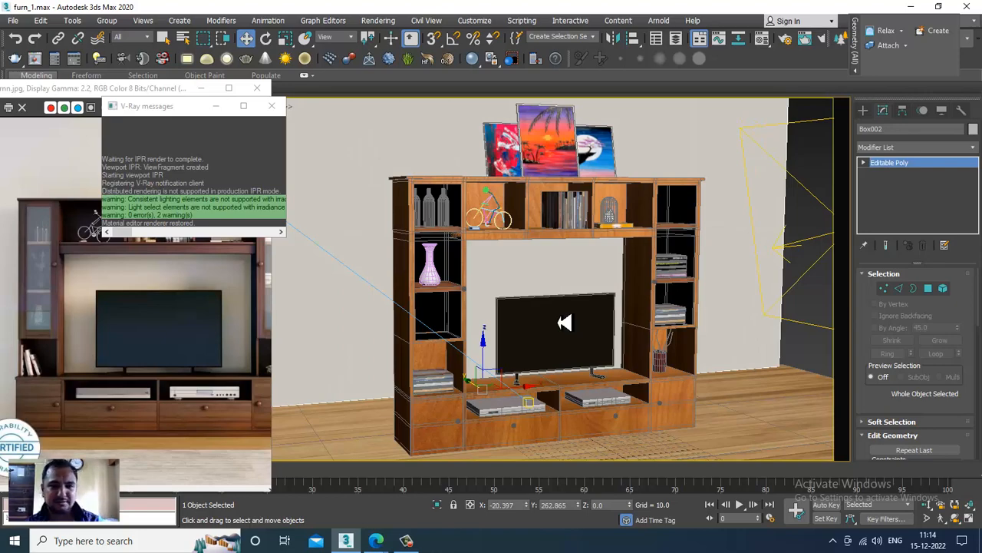
Step: Move the back wall closer to the rear of the cabinet, to about Y 122.39
key(alt+w)
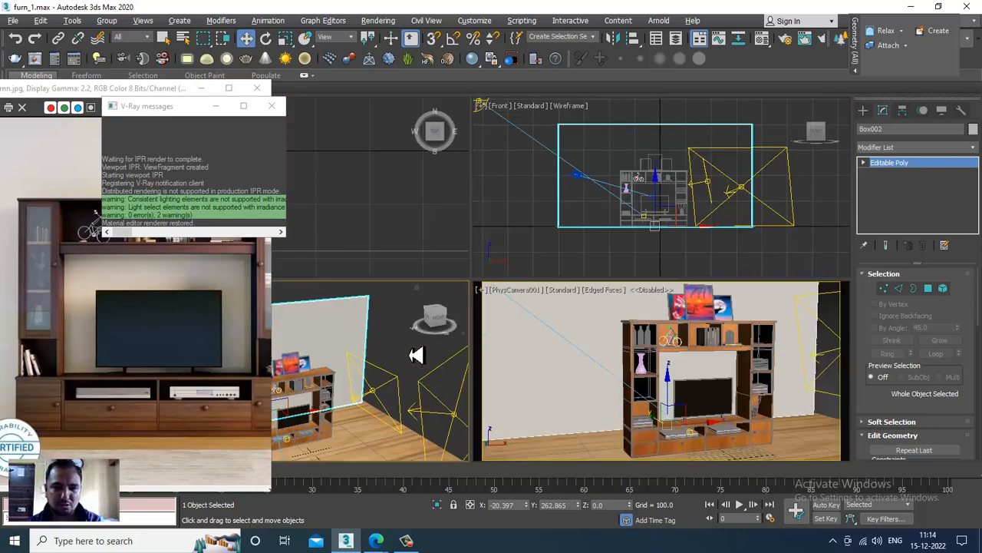
key(alt+w)
alt+middle_drag(453, 352, 527, 351)
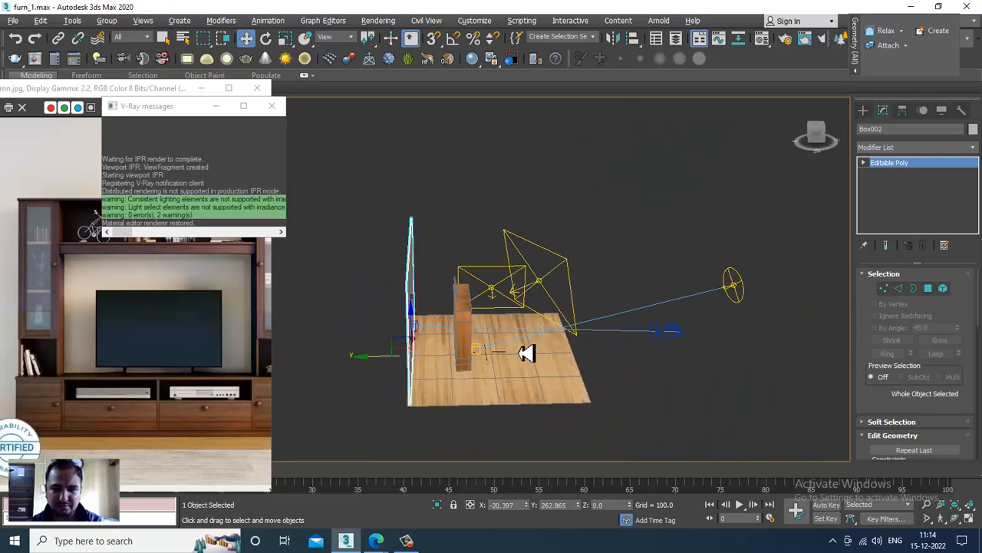
scroll(496, 356, up, 5)
drag(328, 357, 405, 372)
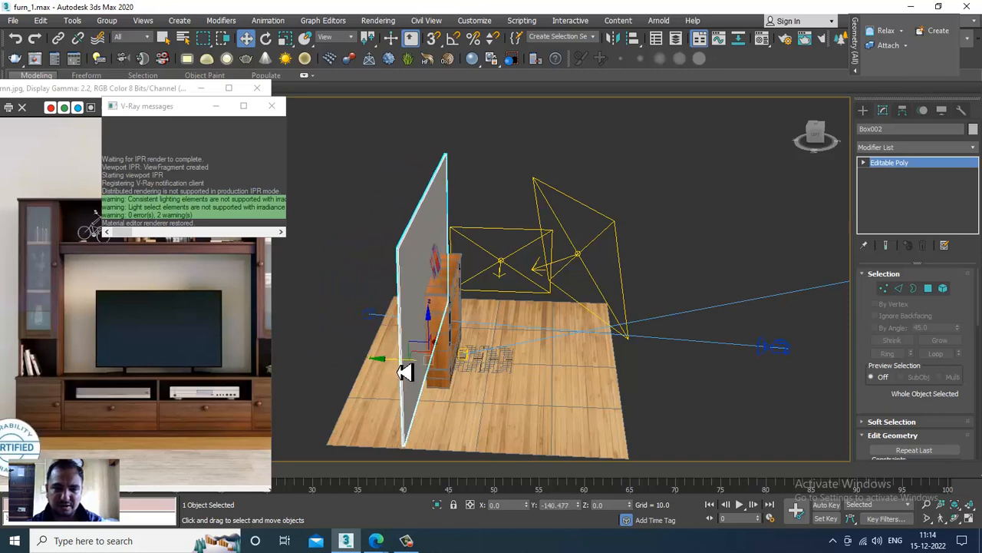
key(c)
key(alt+w)
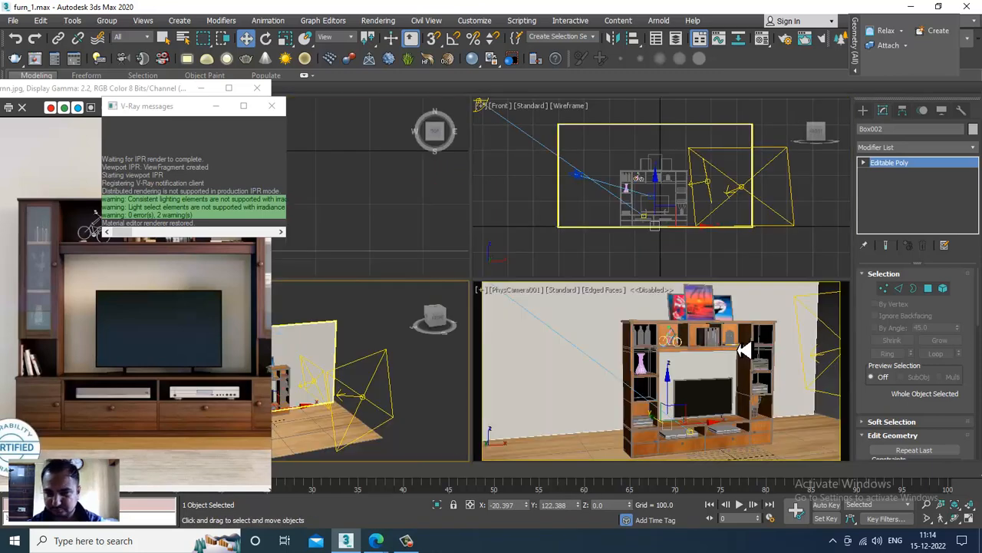
Step: Start the V-Ray IPR preview in the camera viewport
click(566, 320)
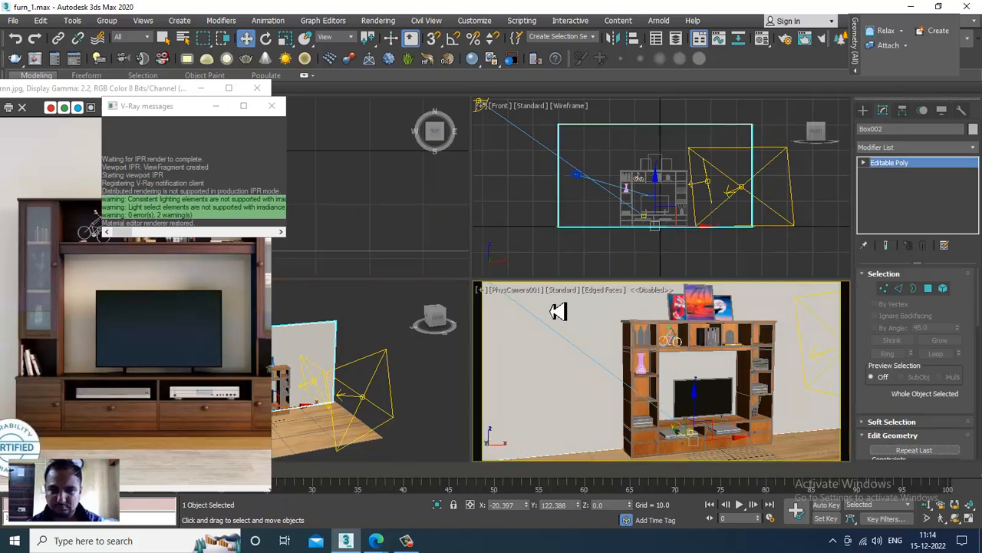
click(573, 292)
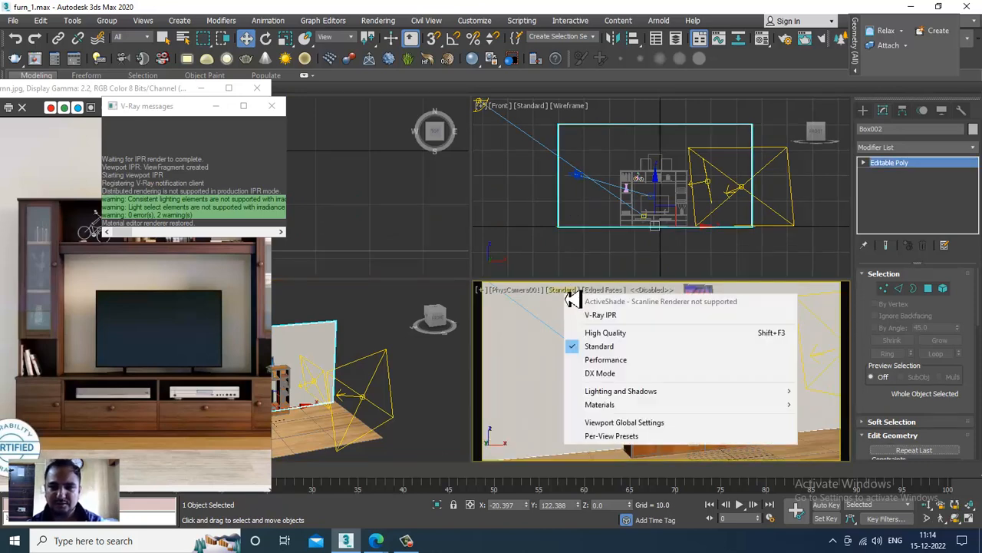
click(614, 315)
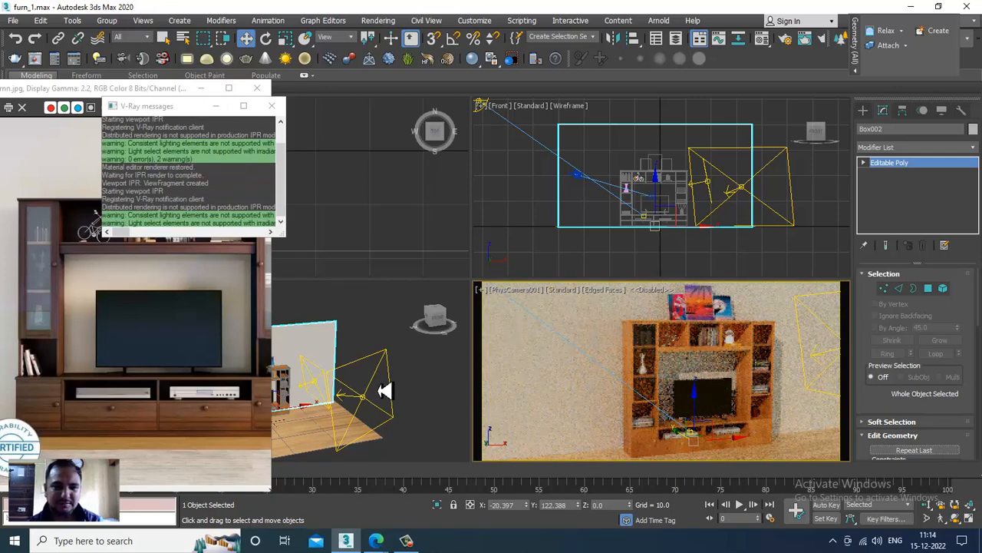
Step: Set the copied plane light's colour temperature to 8053.76, clear its VRayHDRI texture map, and show its light options
click(326, 377)
alt+middle_drag(329, 376, 351, 373)
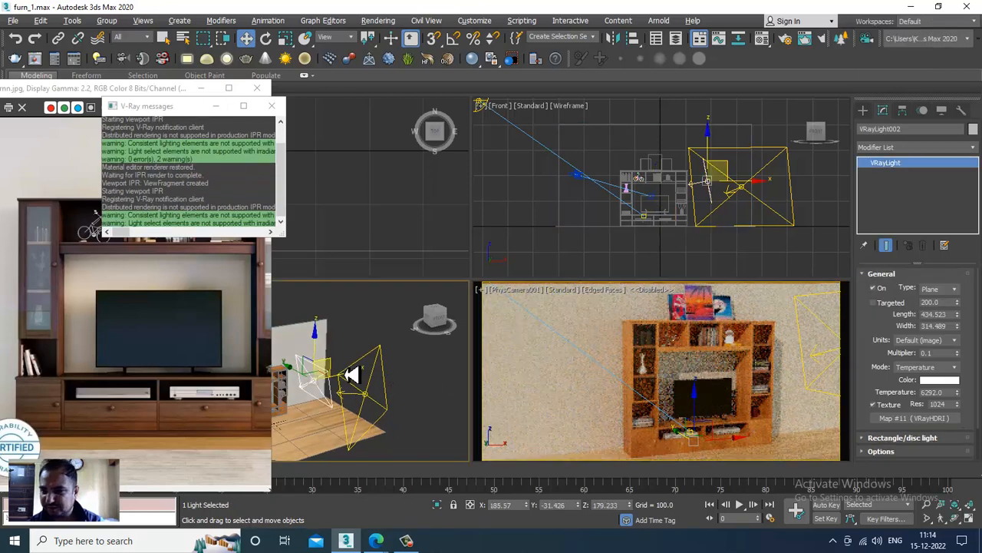
drag(964, 401, 968, 387)
right_click(937, 419)
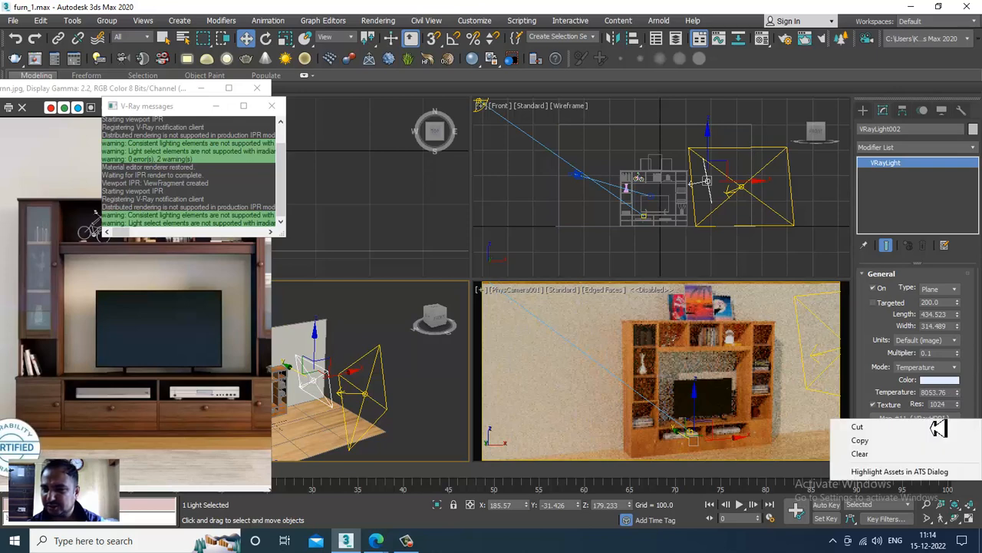
click(894, 454)
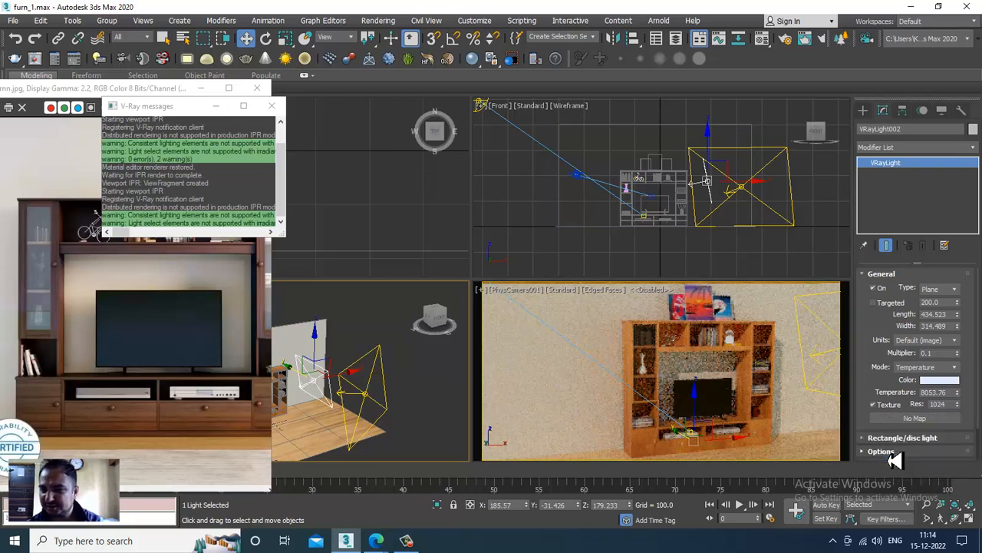
drag(881, 354, 898, 230)
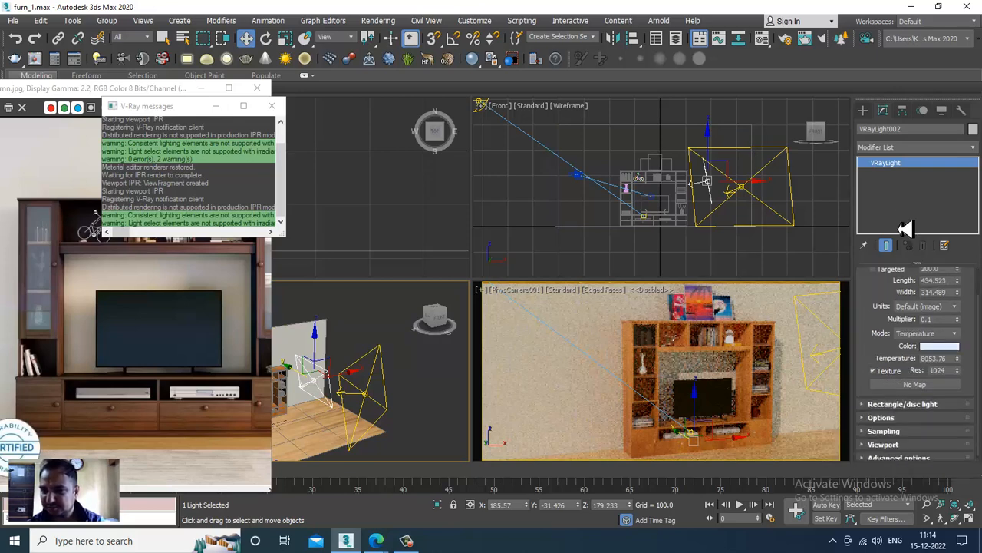
click(886, 420)
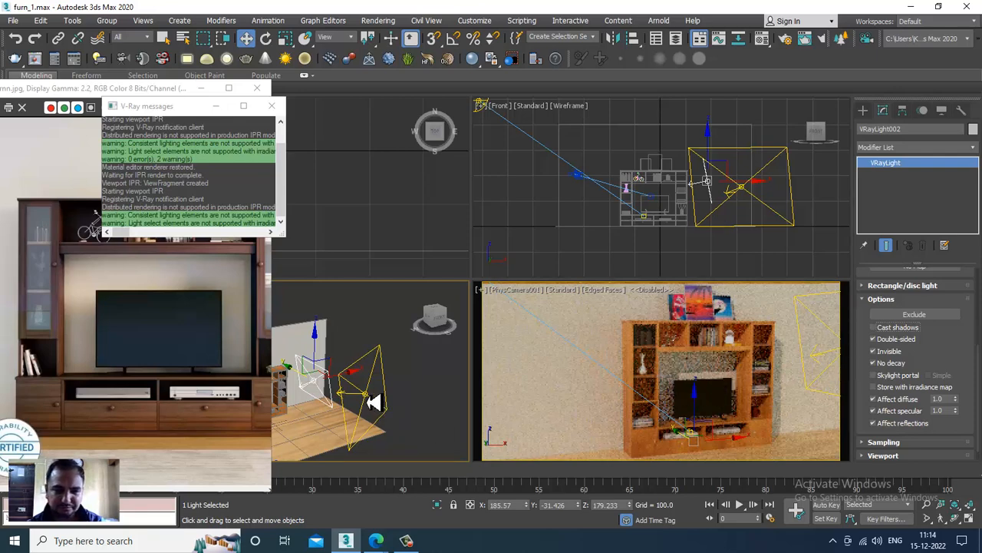
Step: Set the original plane light's multiplier to 0.7
click(384, 403)
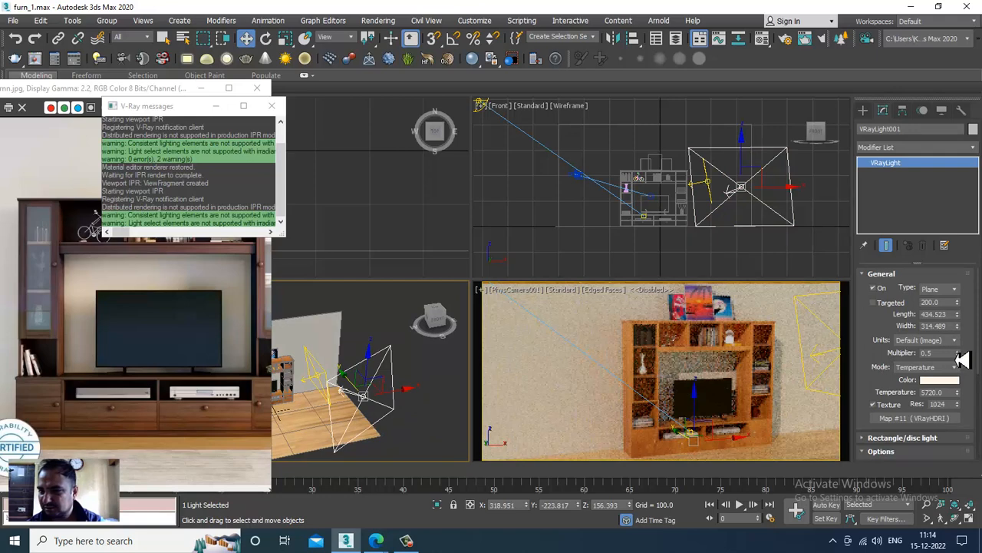
click(957, 352)
drag(945, 355, 869, 367)
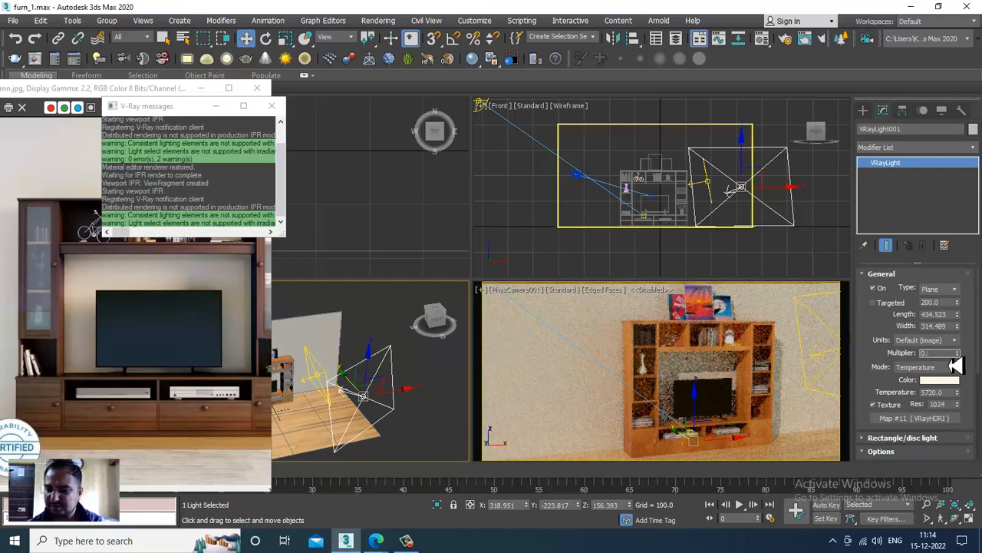
text(0.7)
key(Return)
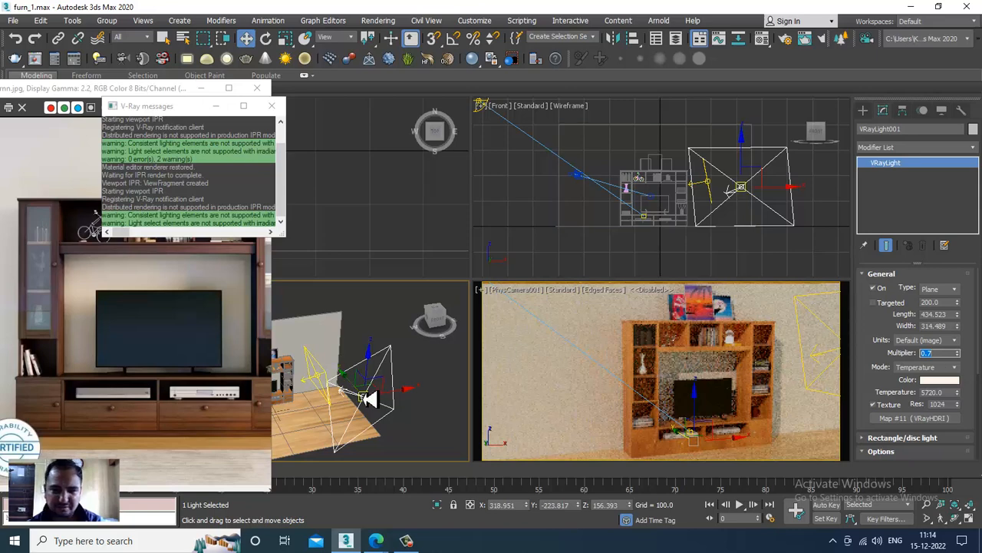
Step: Raise the V-Ray sun's intensity multiplier to 0.04
scroll(387, 398, down, 5)
click(349, 415)
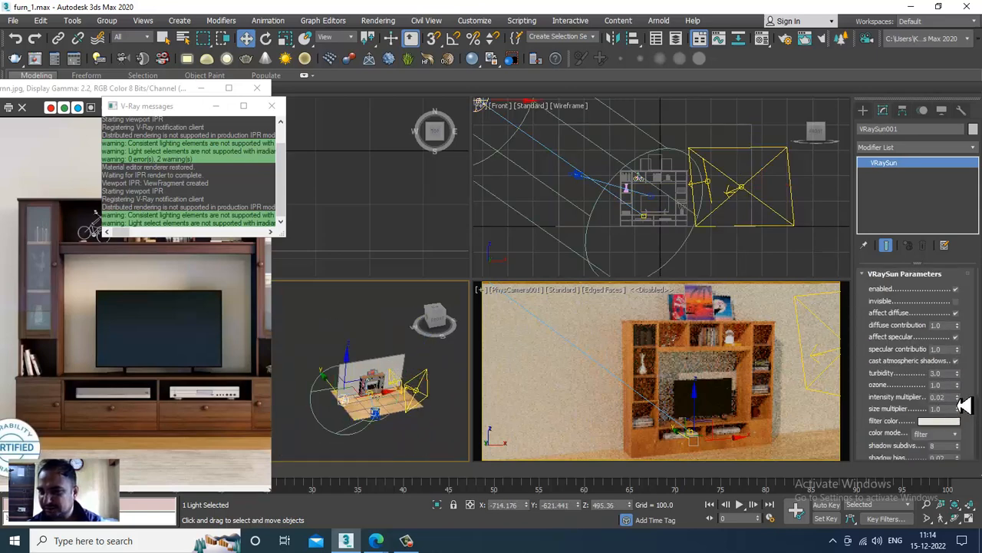
click(958, 396)
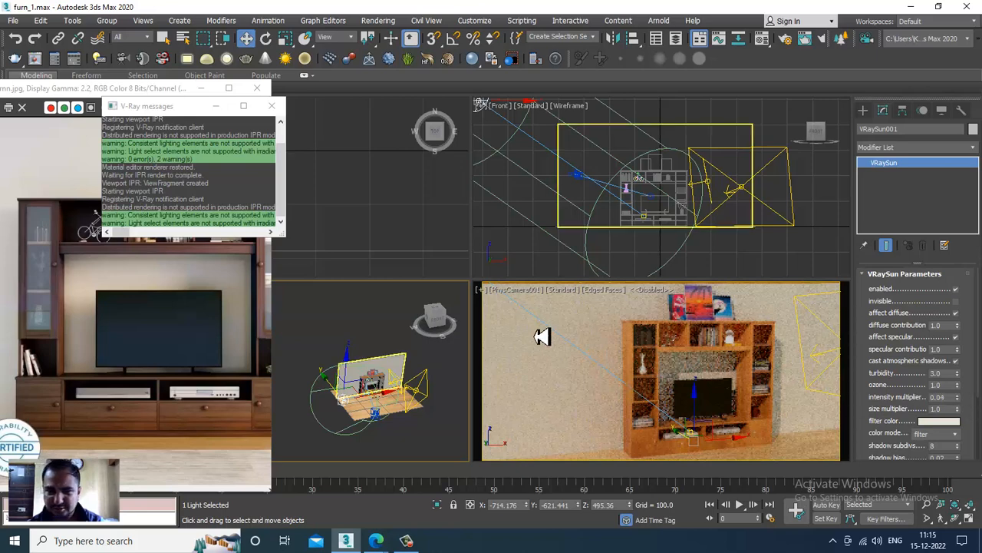
Step: Restart the V-Ray IPR preview in the camera viewport and examine the lighting in an enlarged view
click(568, 291)
click(610, 315)
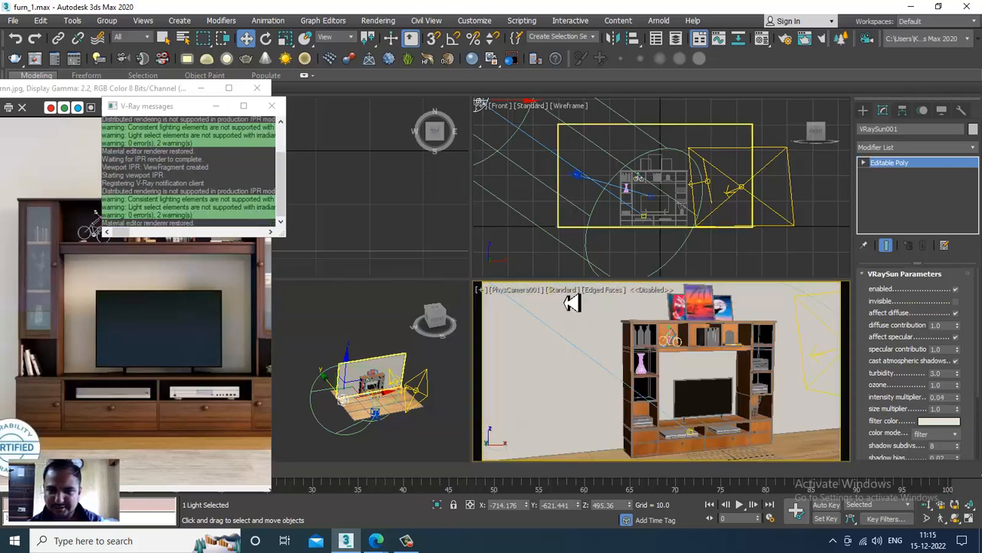
click(572, 303)
click(568, 290)
click(602, 325)
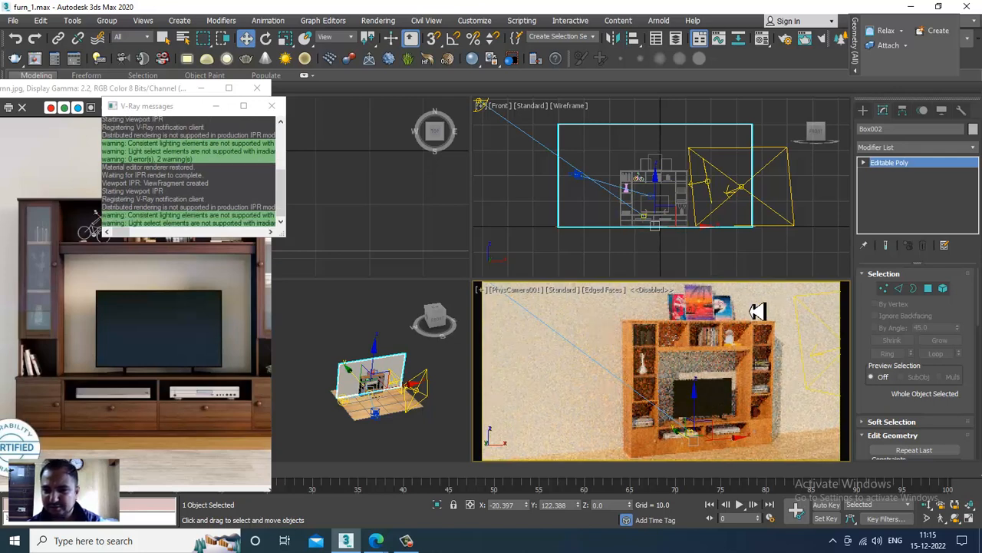
key(alt+w)
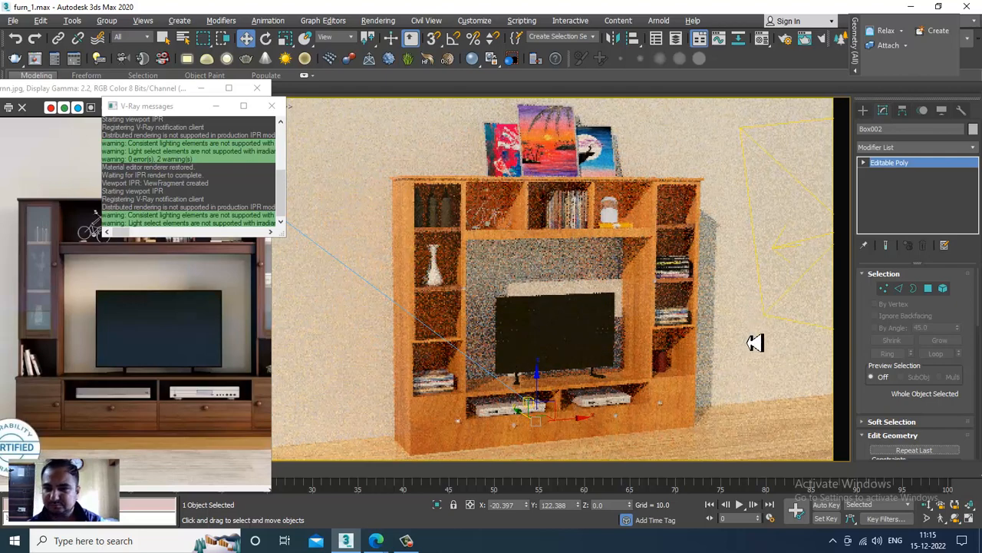
key(alt+w)
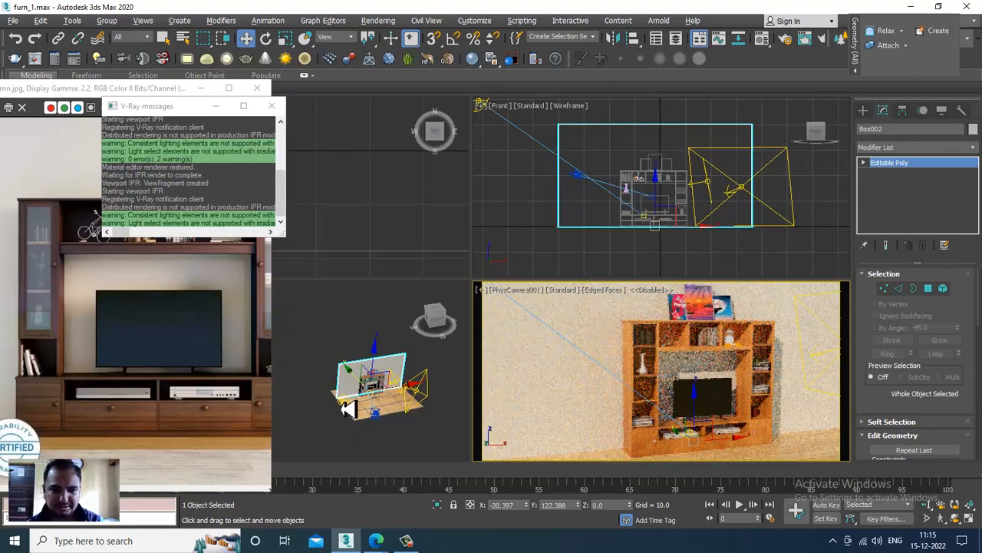
Step: Lower the V-Ray sun's intensity multiplier to 0.02 and the original plane light's multiplier to 0.4
click(349, 411)
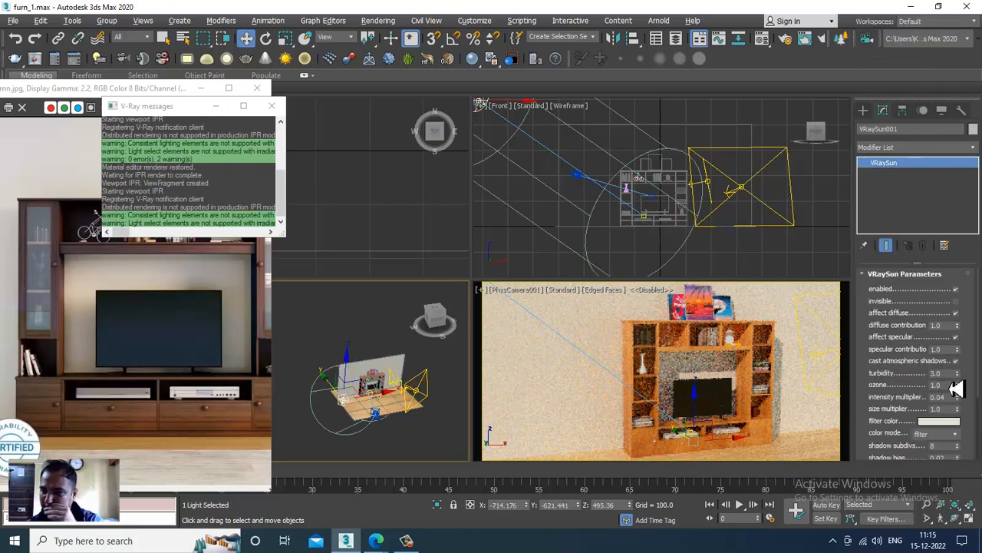
double_click(938, 397)
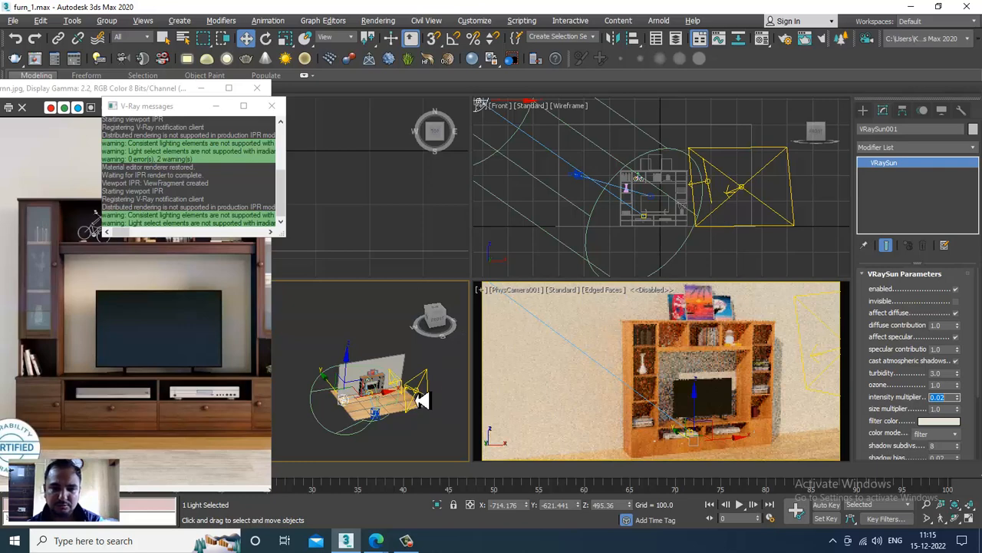
click(420, 397)
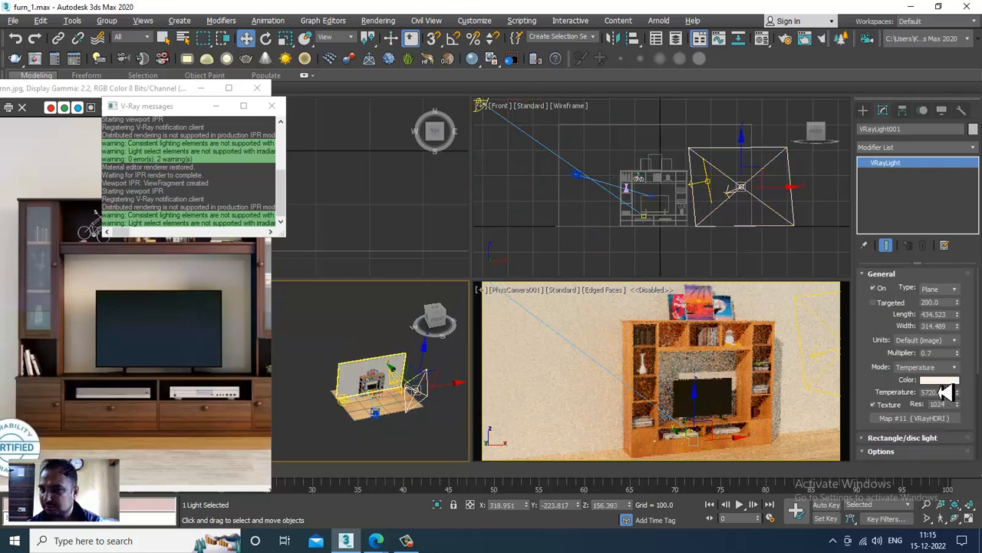
double_click(927, 353)
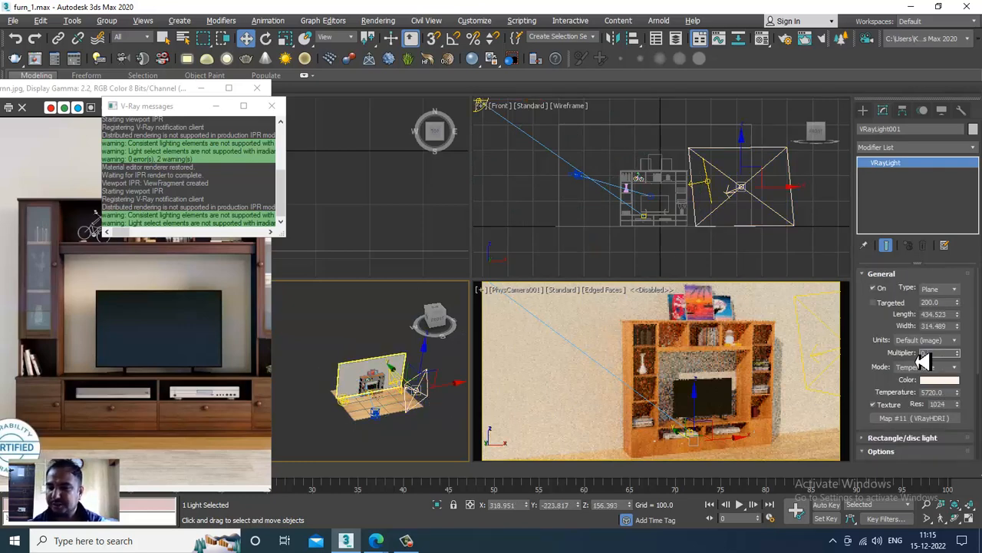
key(Return)
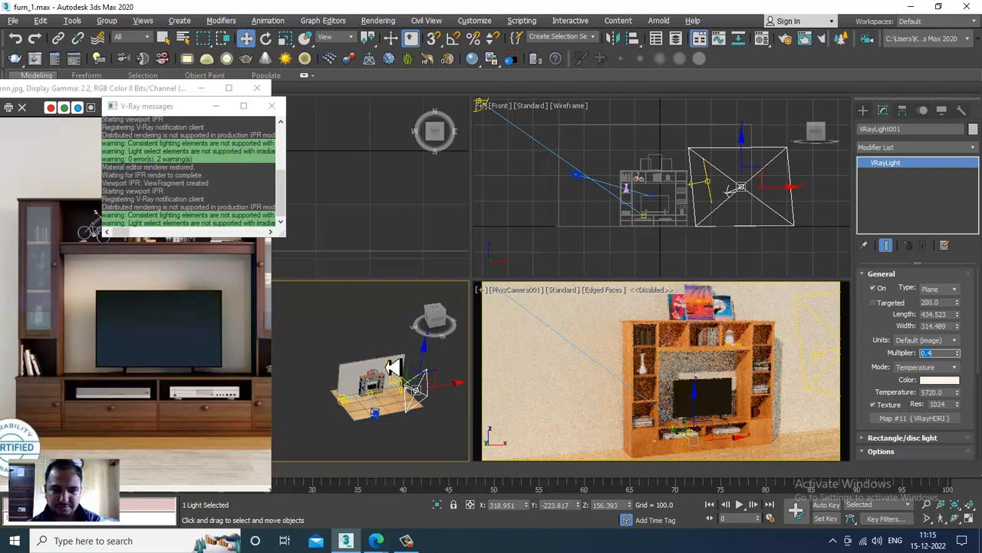
middle_drag(387, 366, 355, 359)
scroll(373, 355, up, 2)
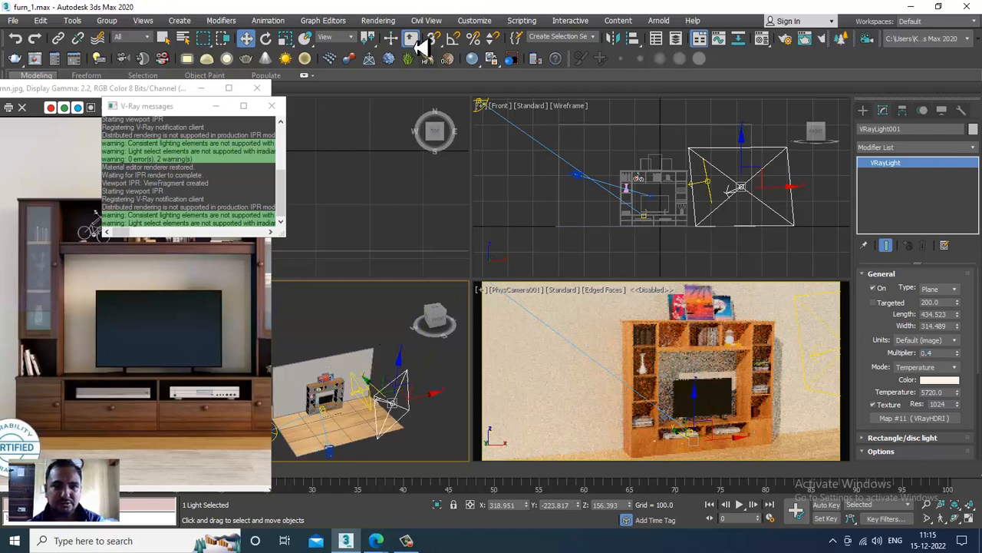
Step: Change the V-Ray image filter to Mitchell-Netravali in the render setup
click(378, 20)
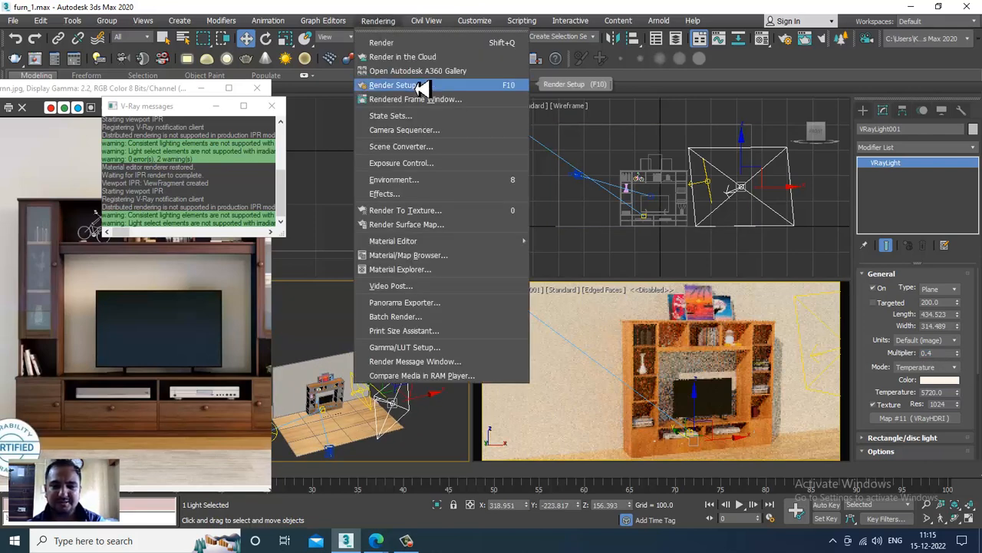
click(422, 89)
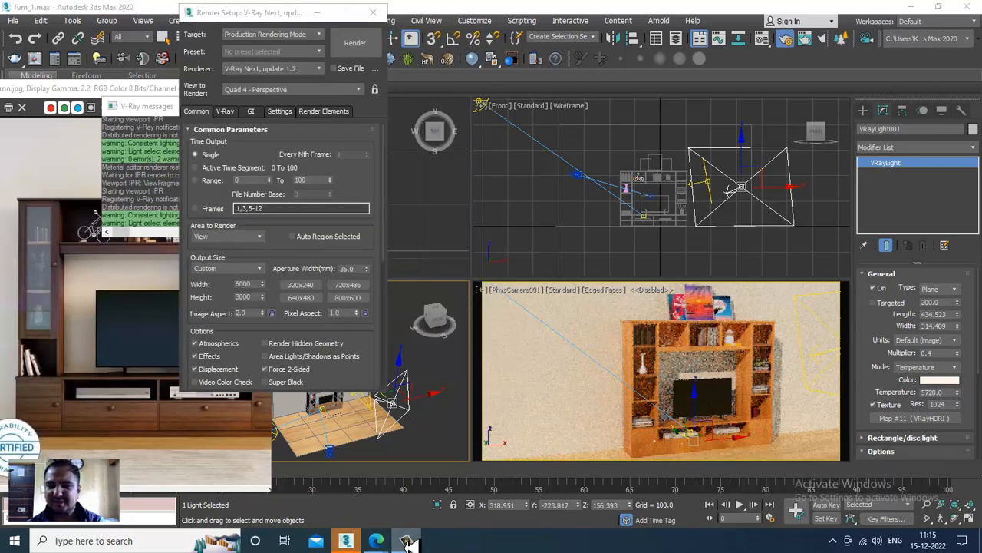
click(225, 111)
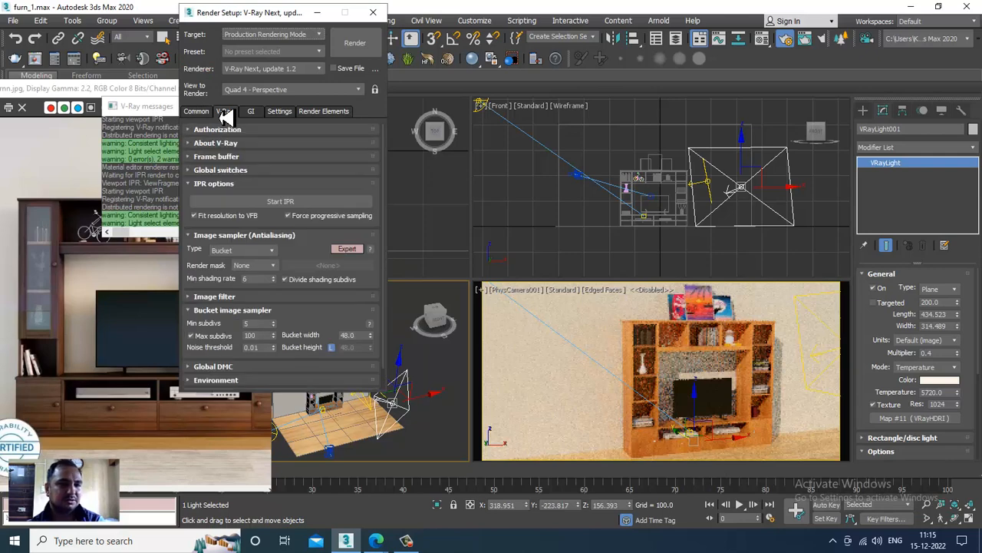
click(261, 298)
click(330, 315)
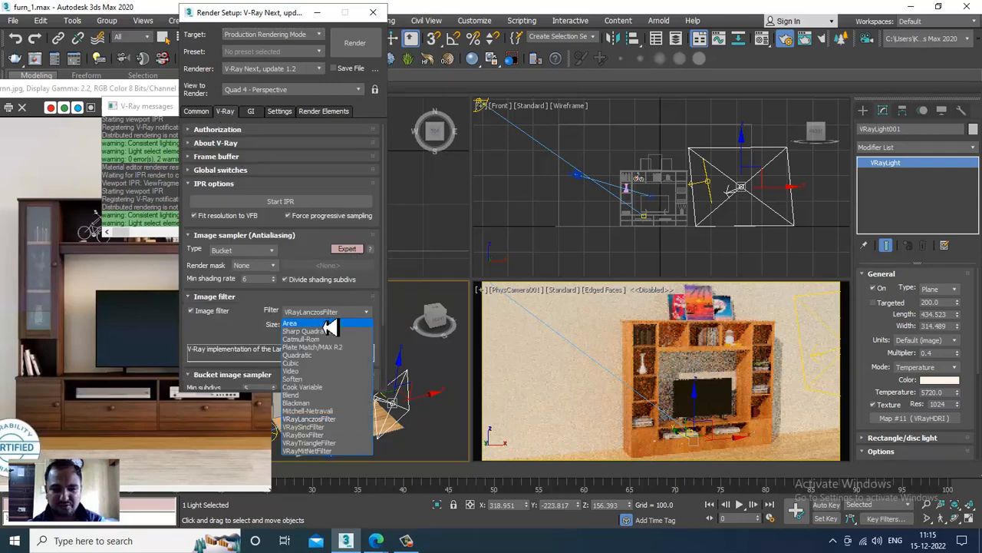
click(334, 412)
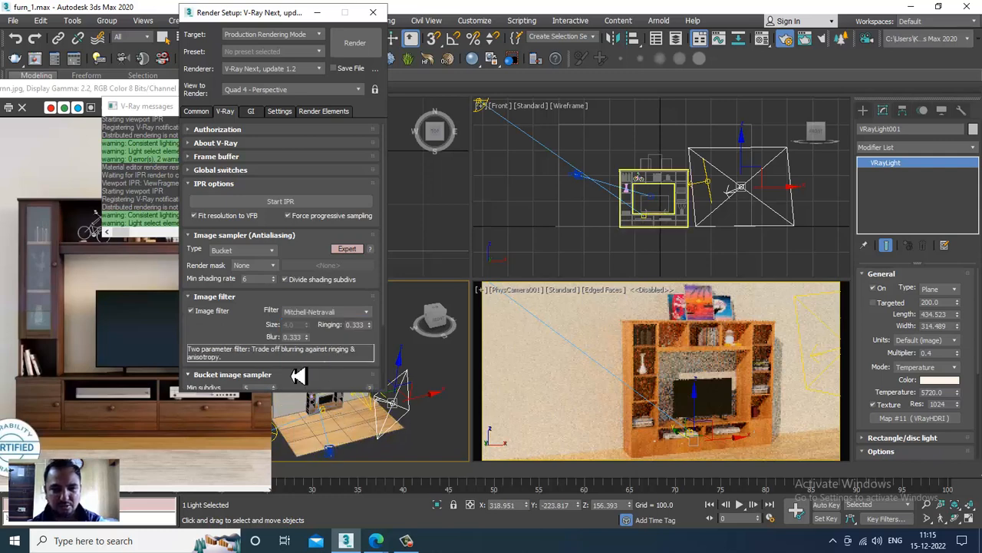
Step: Enable local subdivs in the Global DMC settings and show the V-Ray environment settings
drag(241, 349, 259, 247)
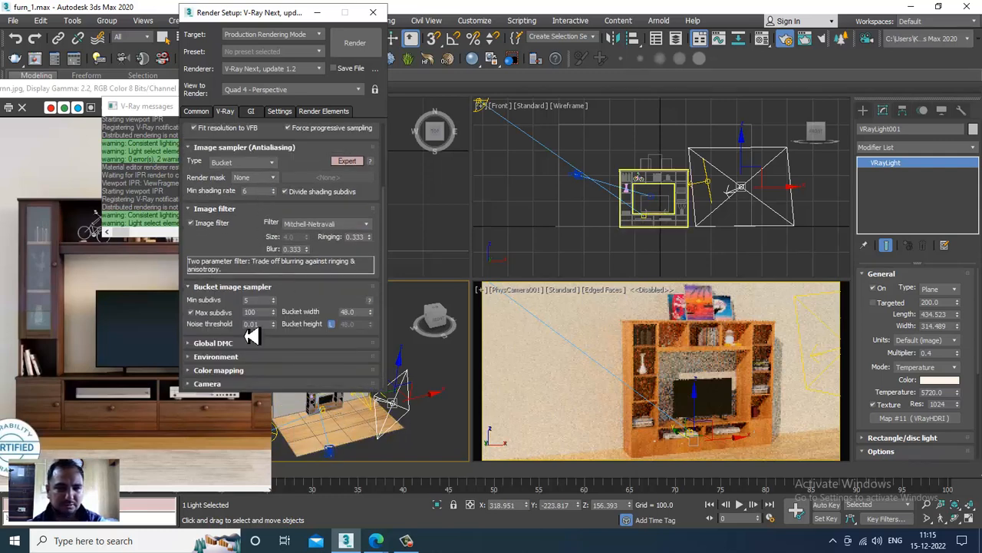
click(218, 344)
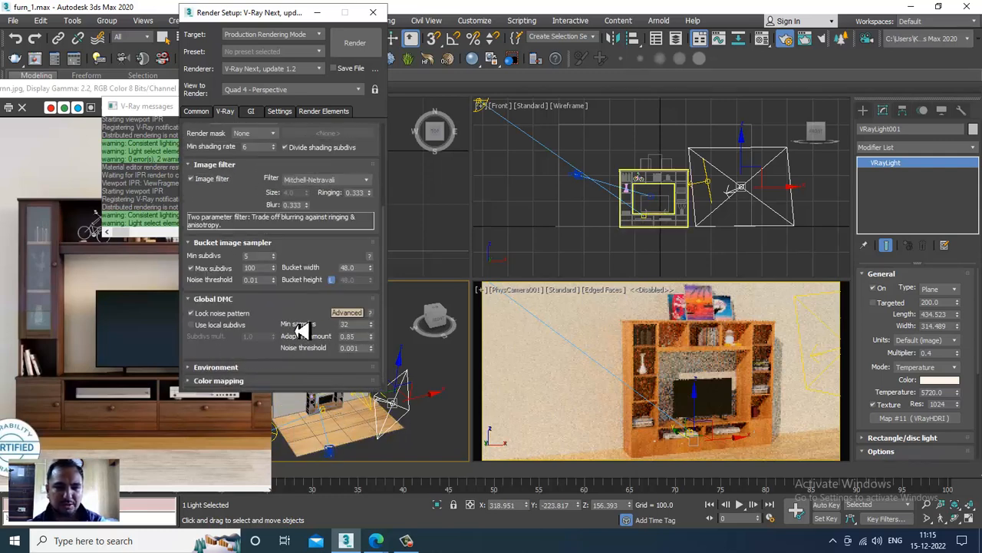
click(219, 328)
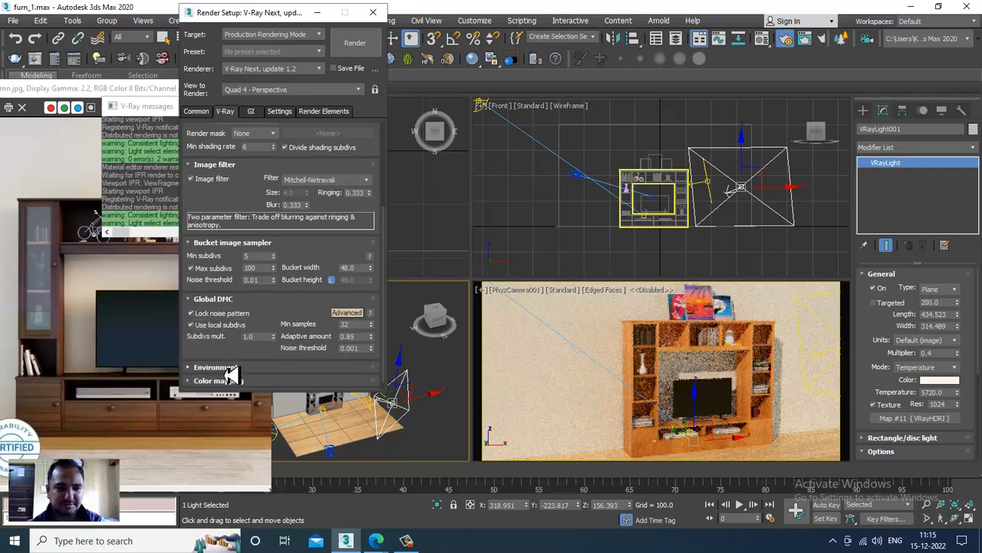
click(215, 368)
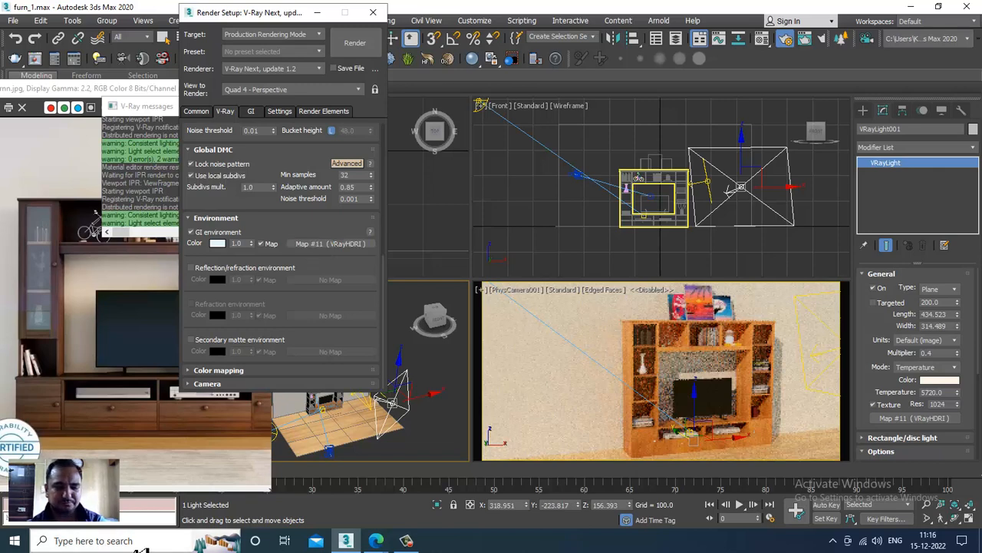
Step: Switch to Microsoft Edge in a maximized window and open google.com
click(142, 547)
text(edg)
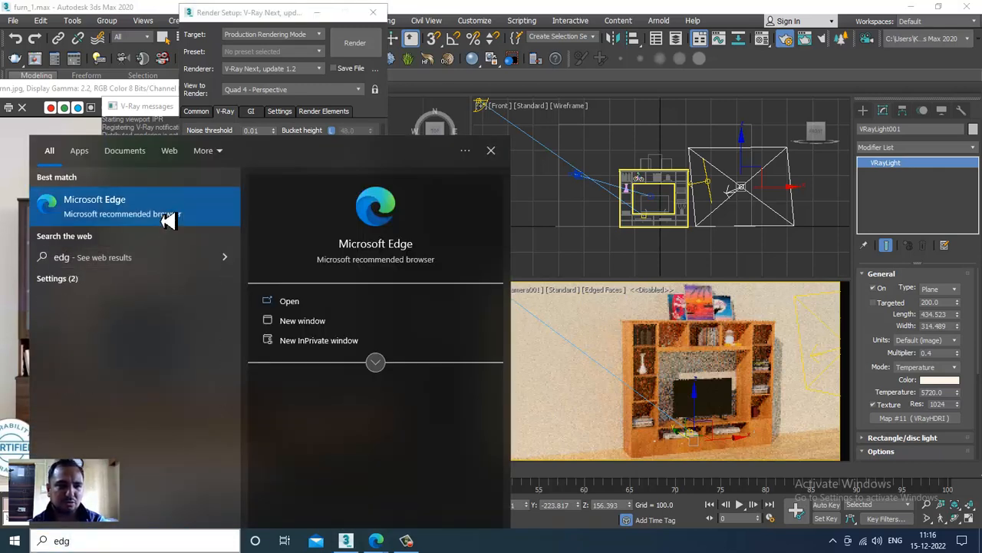
click(169, 220)
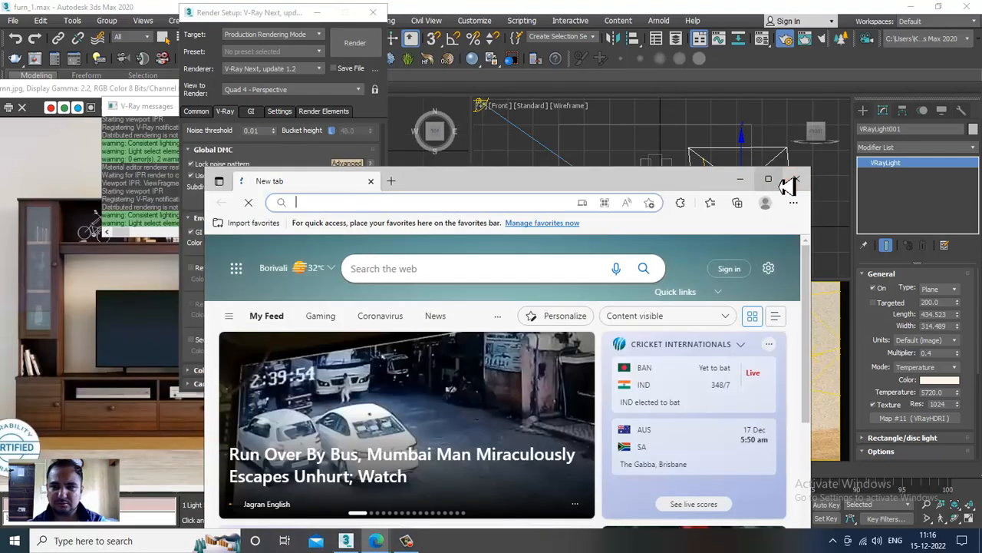
click(766, 179)
click(206, 38)
text(google.com)
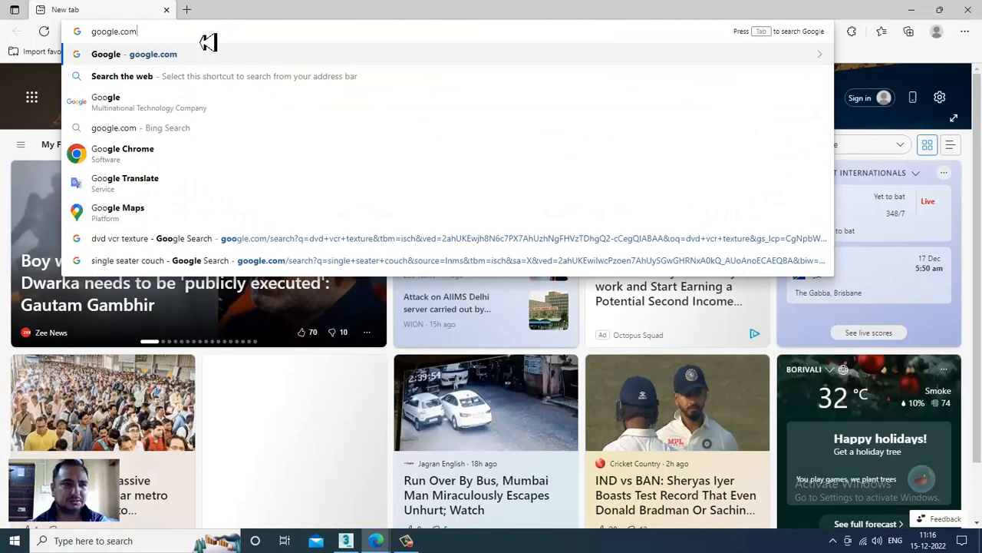
key(Return)
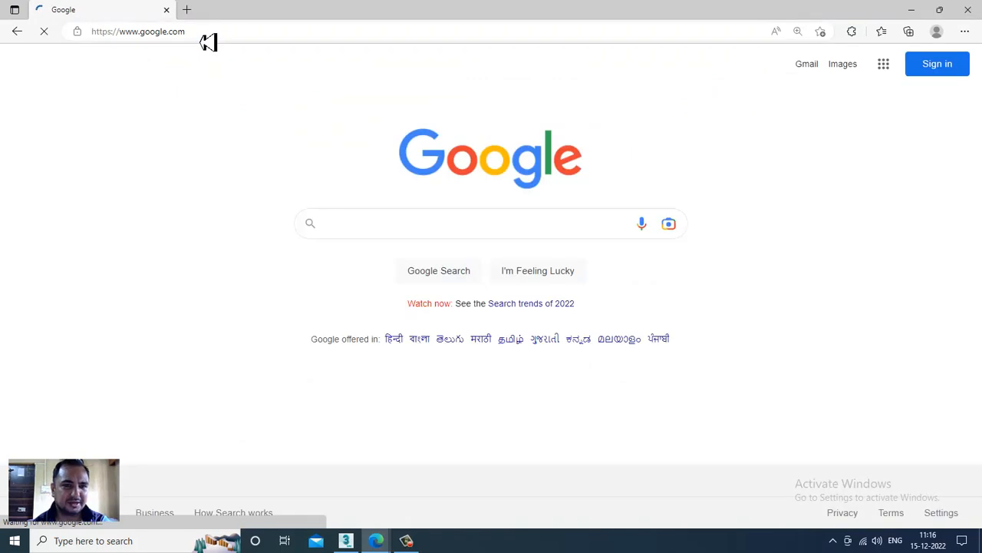
Step: Search Google Images for hdrmap and open the preview of the HDRMAPS.com sky image above the clouds
text(hdrimap)
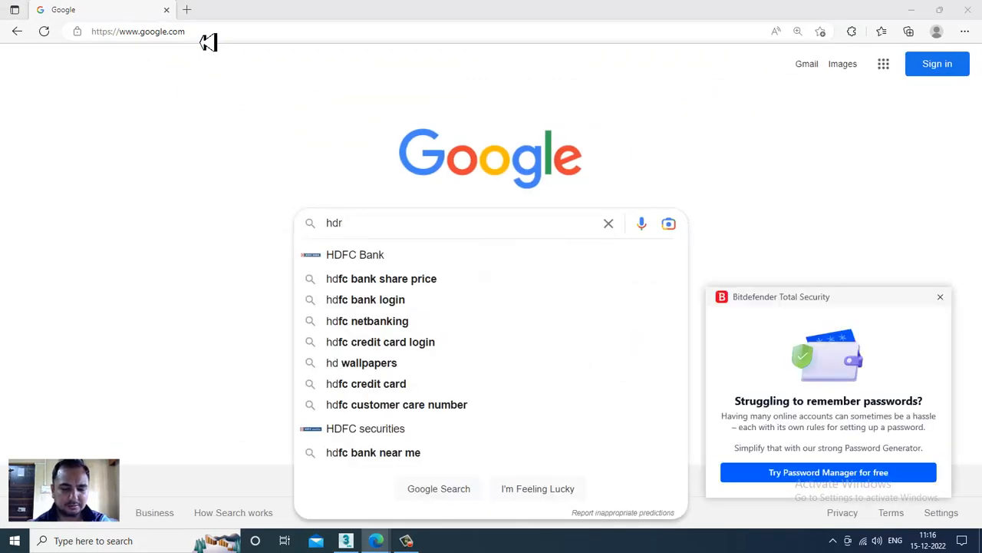
key(Return)
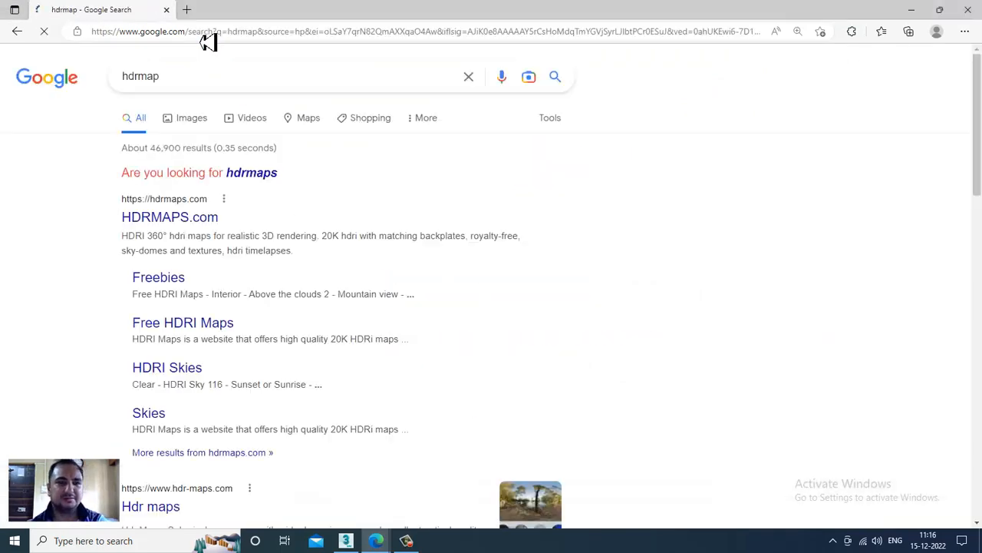
click(199, 128)
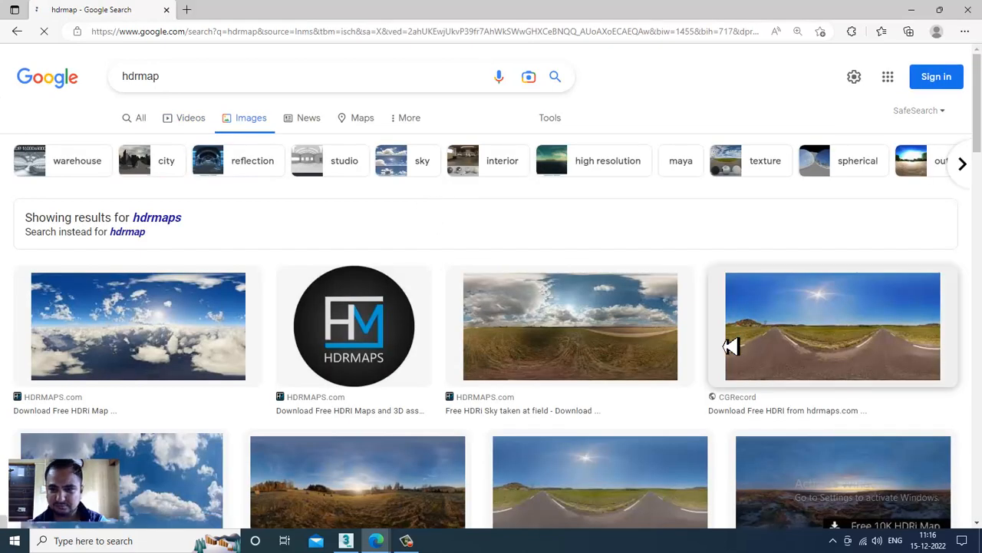
scroll(743, 350, down, 2)
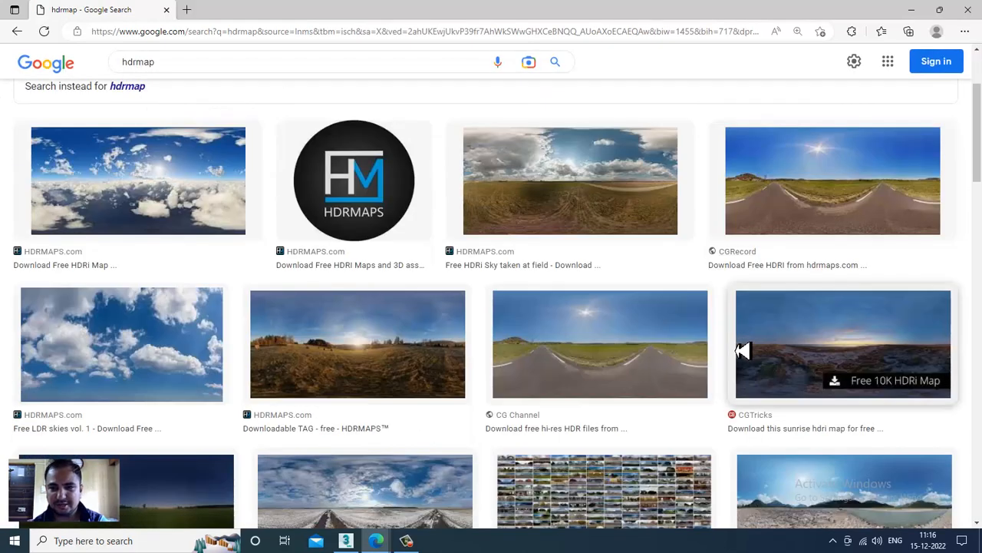
click(167, 200)
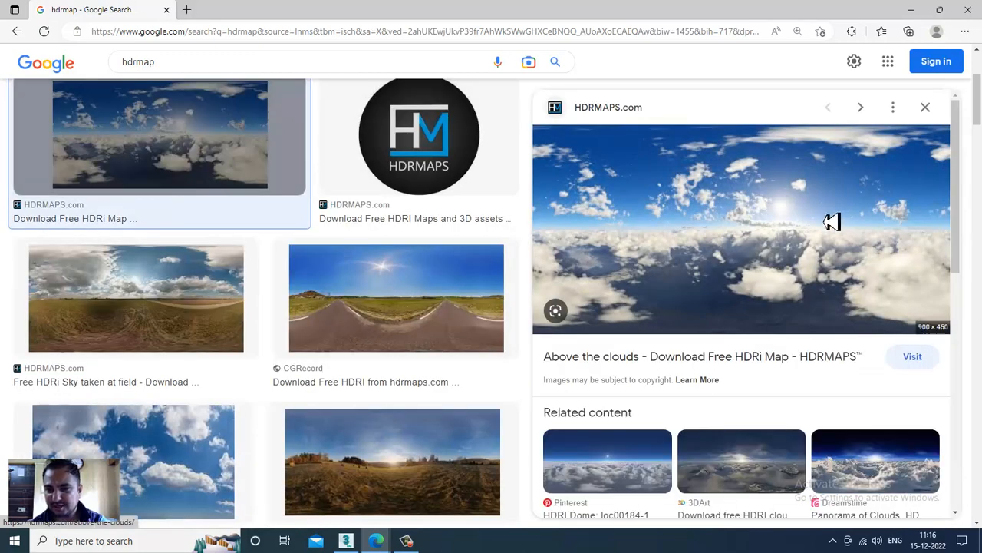
Step: Save the previewed cloud image as hdri in the furn texture folder and return to 3ds Max
right_click(686, 181)
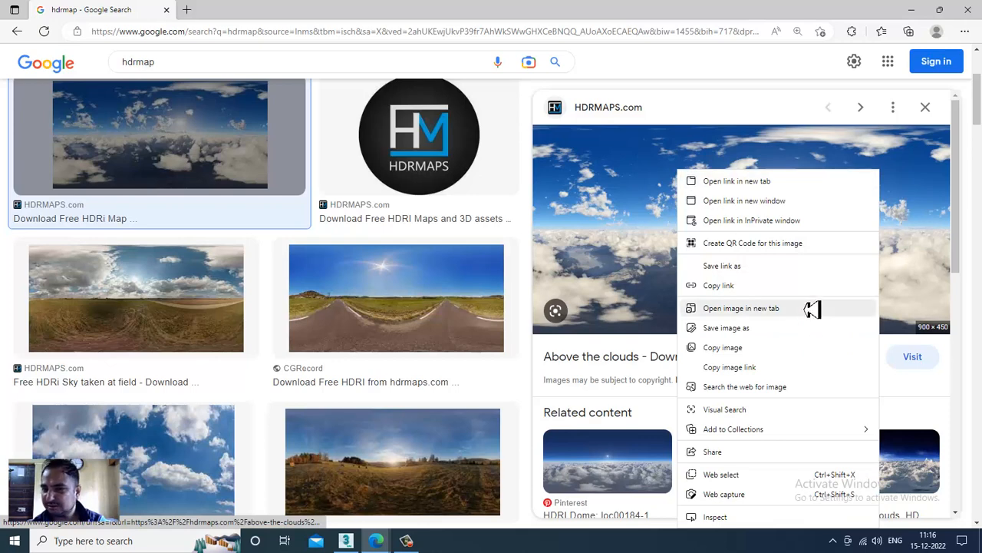
click(780, 338)
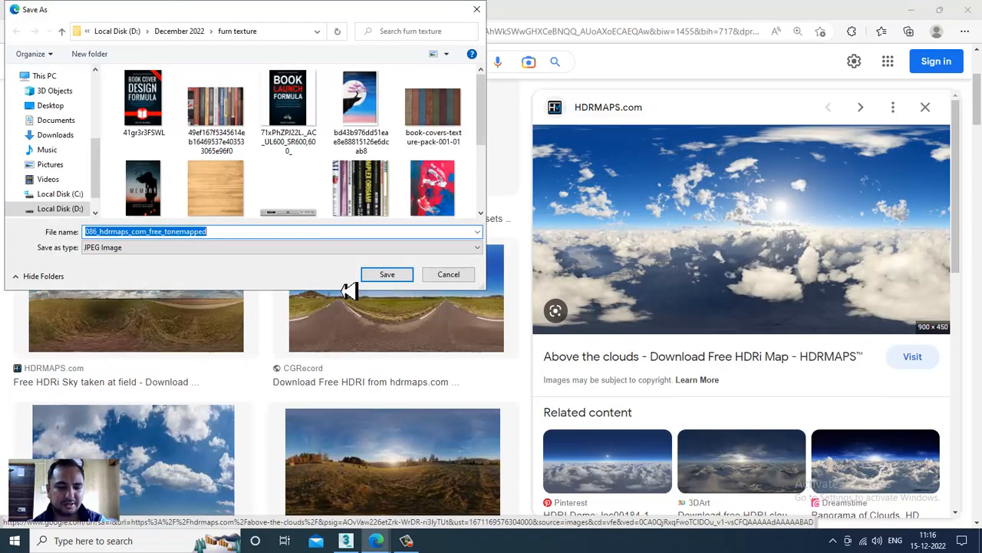
text(hdri)
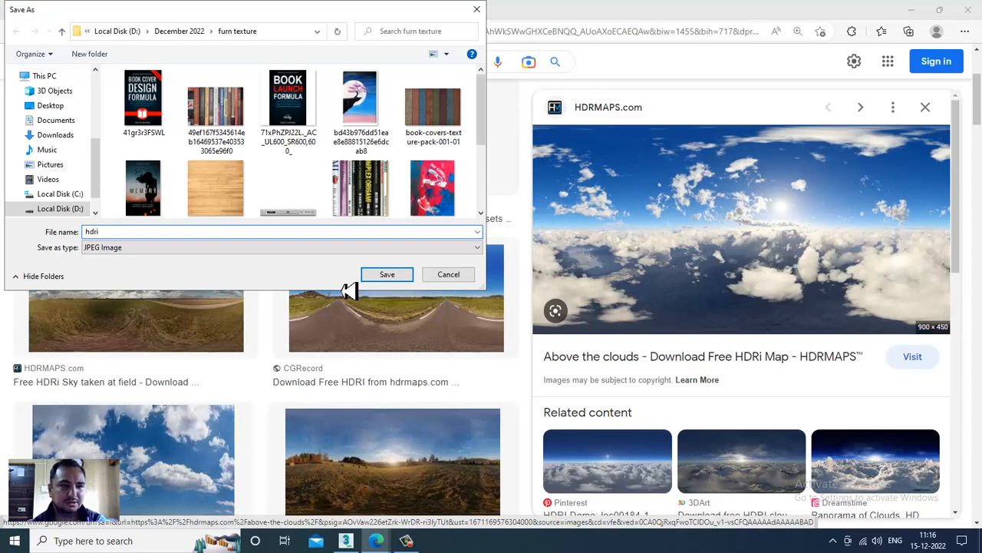
key(Return)
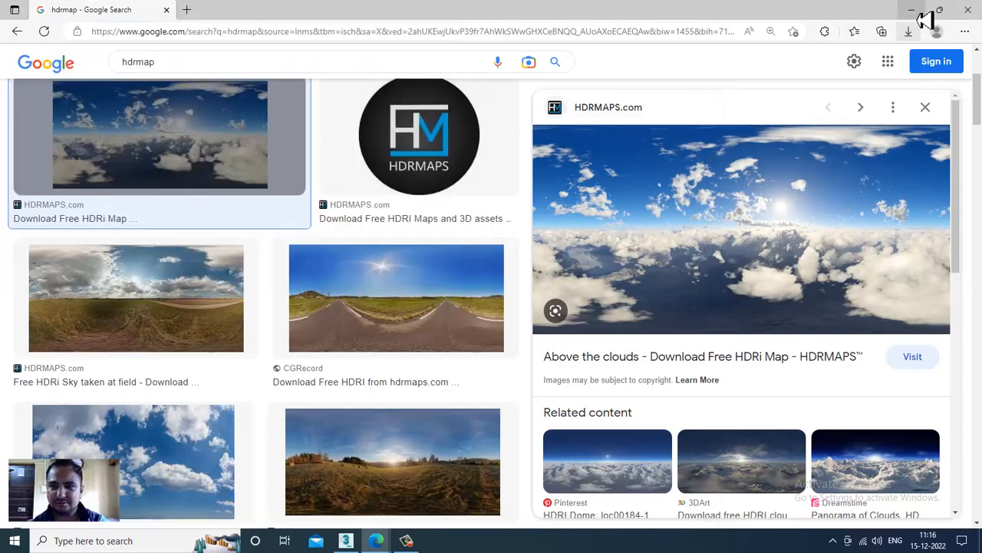
click(919, 12)
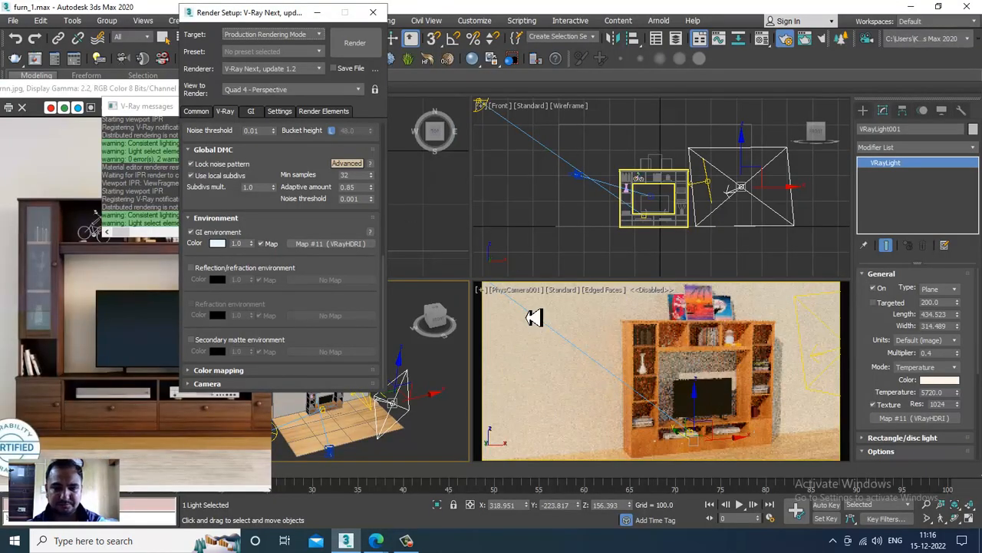
Step: Replace the bitmap of the VRayHDRI map in the Material Editor with hdri.jpg from D:\December 2022\furn texture
click(560, 343)
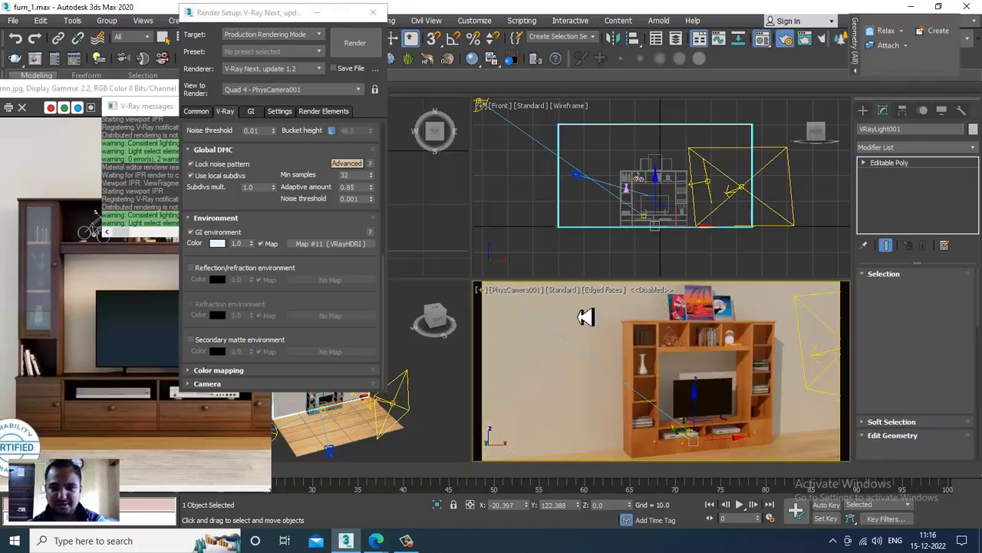
key(m)
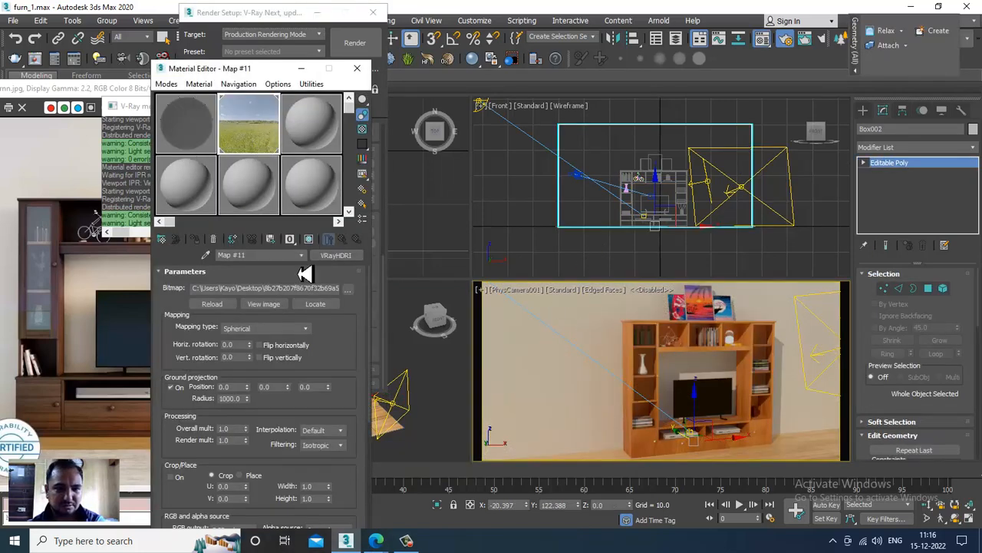
click(345, 296)
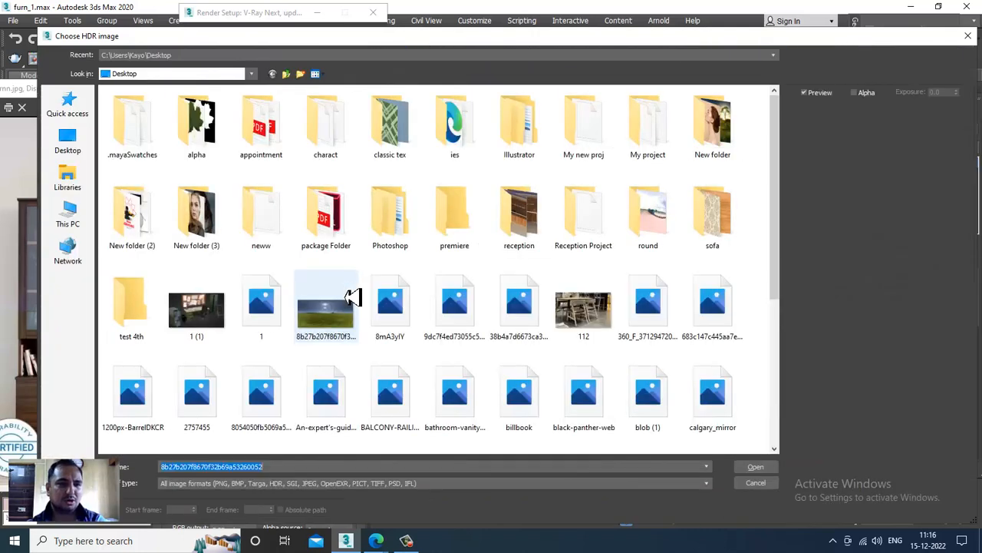
click(67, 215)
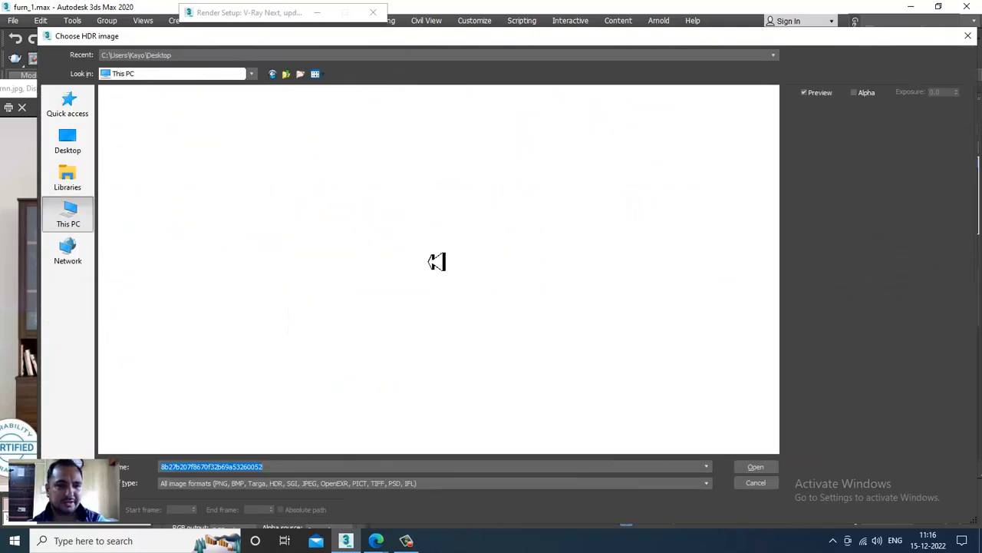
double_click(330, 206)
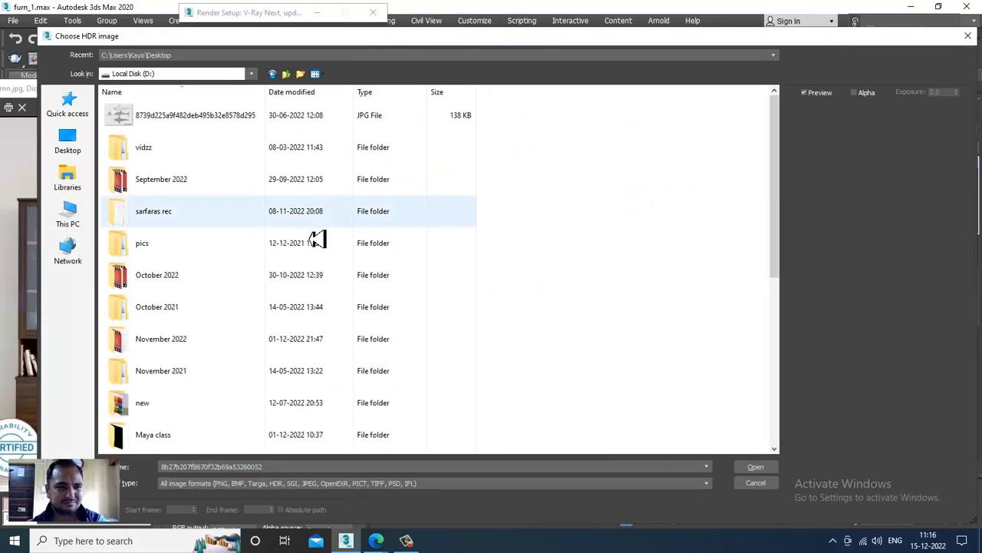
click(157, 214)
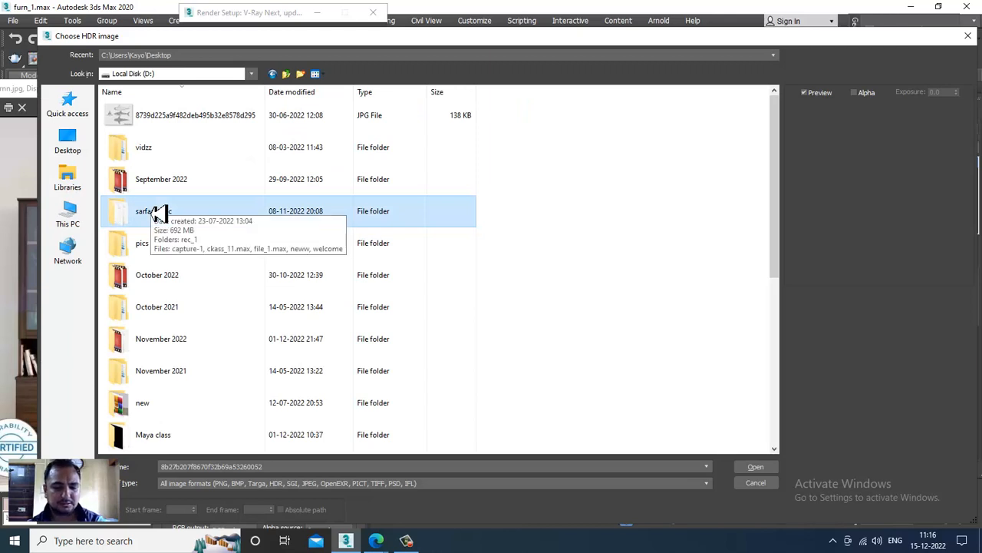
scroll(228, 373, down, 1)
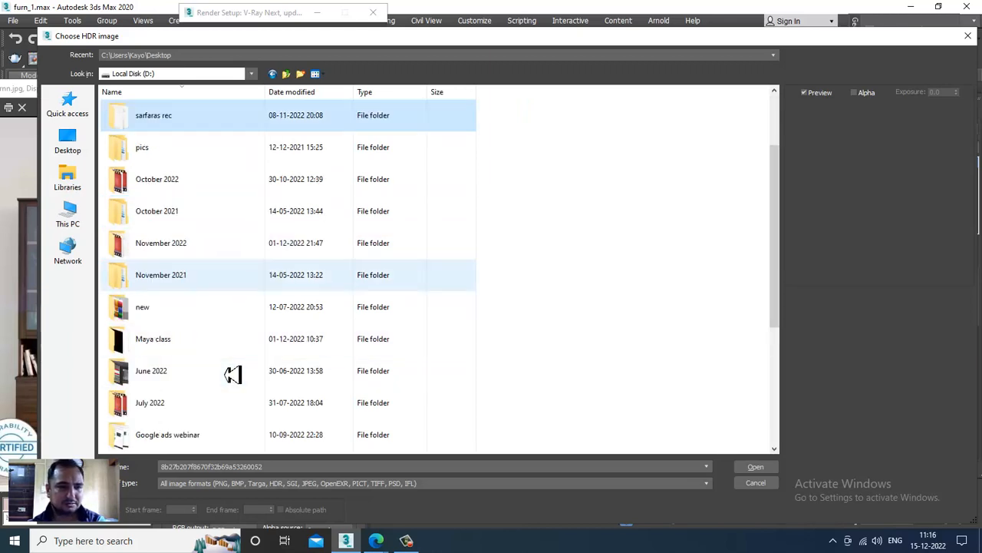
scroll(203, 342, up, 1)
scroll(212, 262, down, 4)
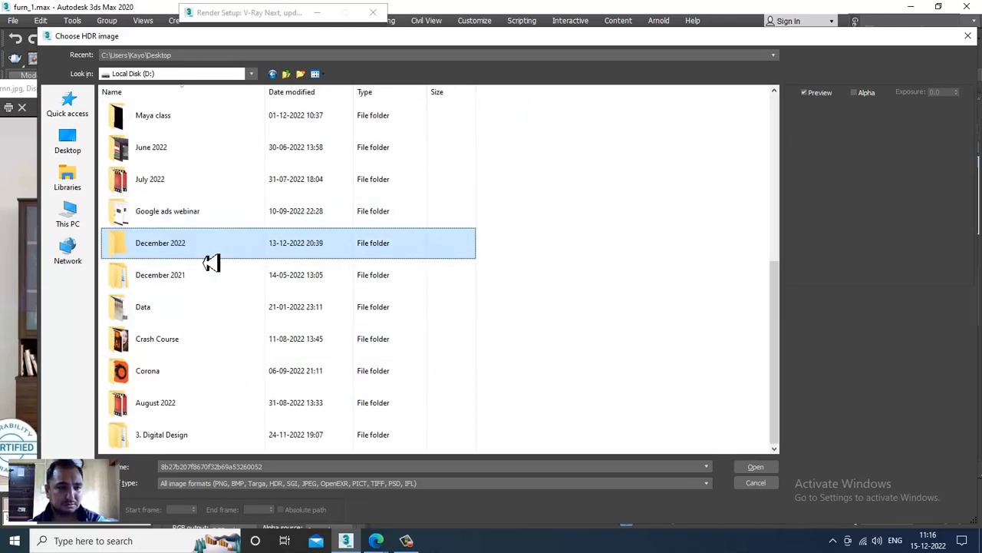
double_click(211, 253)
double_click(146, 223)
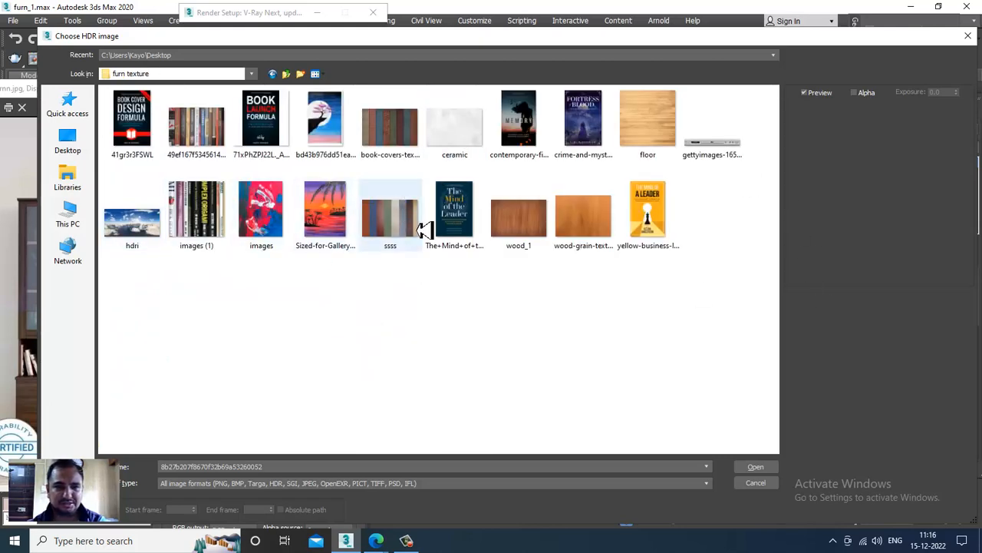
double_click(132, 223)
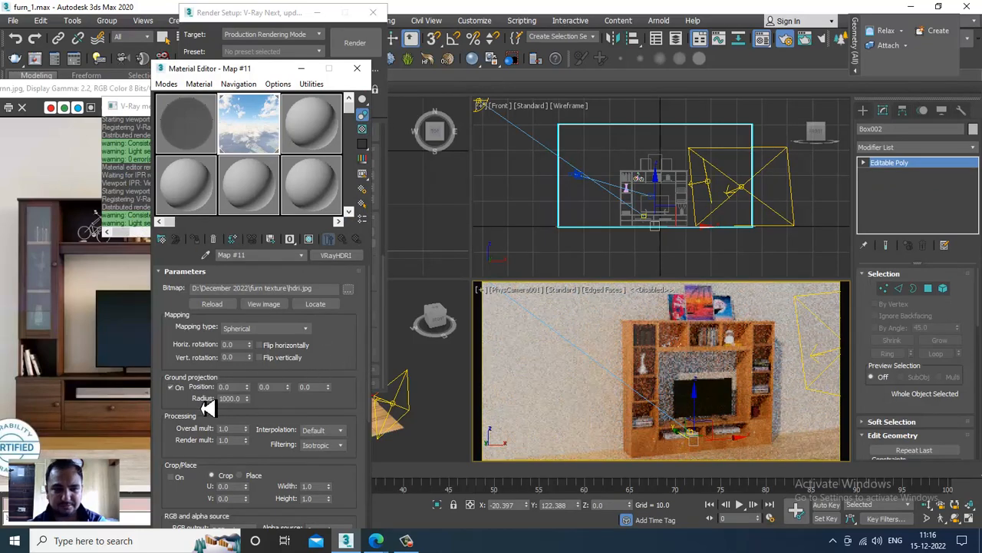
click(174, 388)
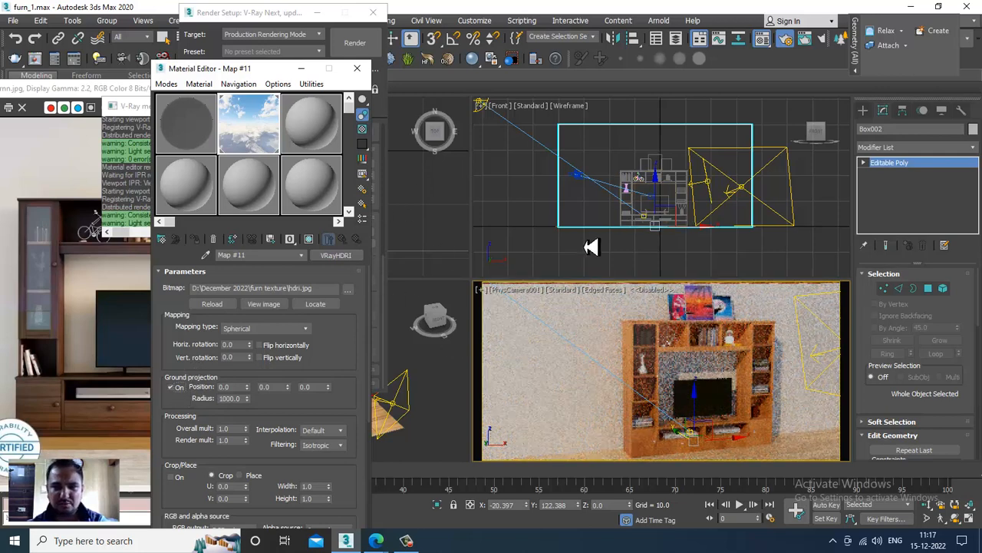
Step: Clear the selected V-Ray plane light's texture map and assign the updated VRayHDRI map to it as an instance
click(802, 235)
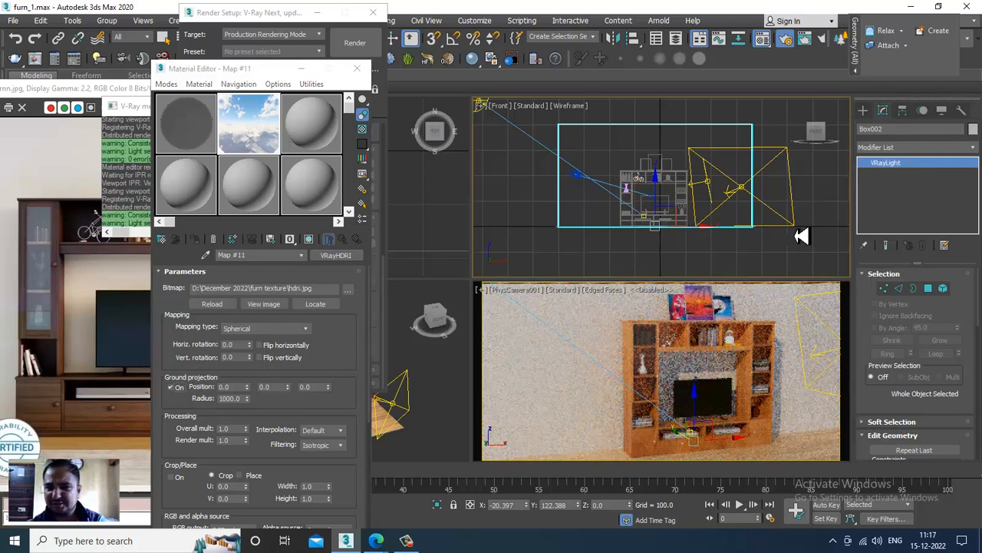
right_click(929, 418)
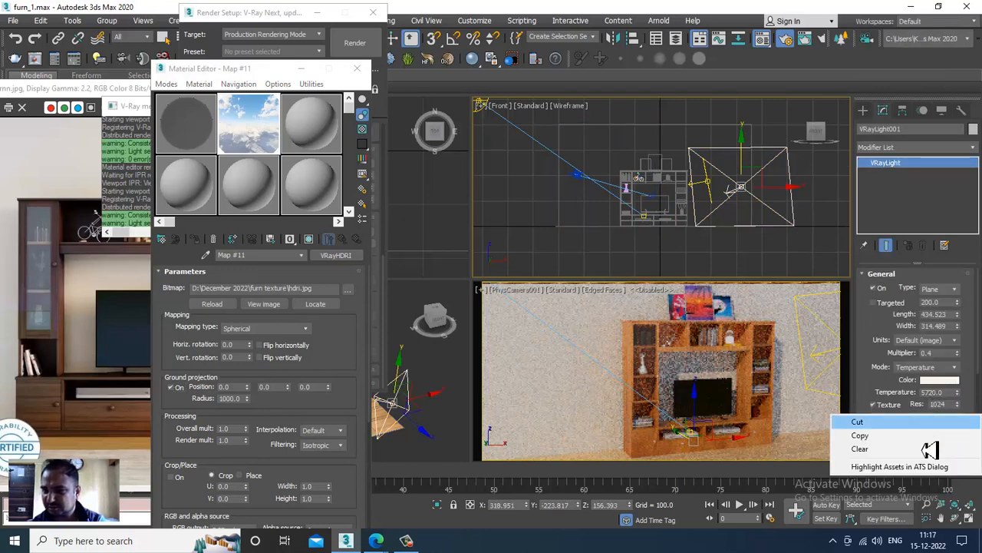
click(924, 462)
drag(286, 145, 743, 307)
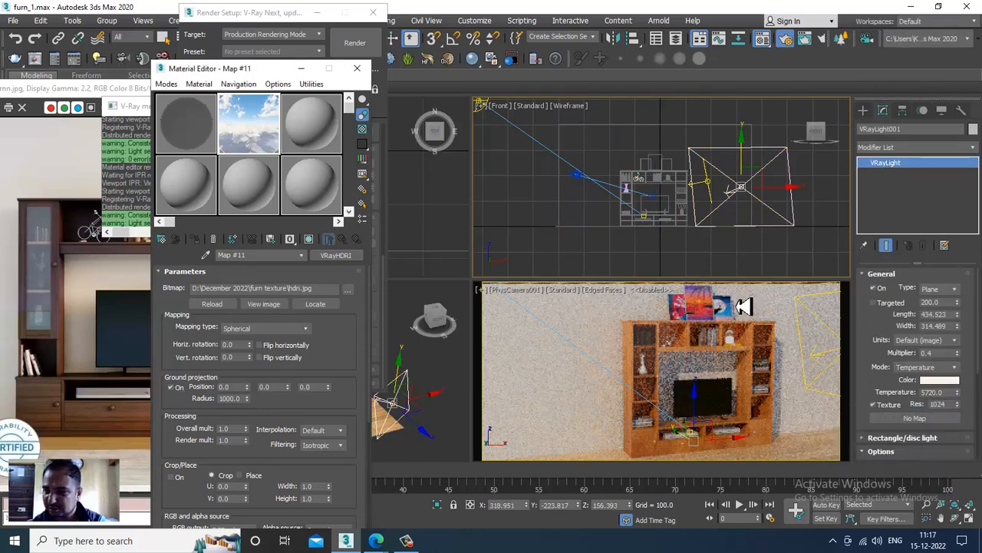
drag(927, 427, 928, 428)
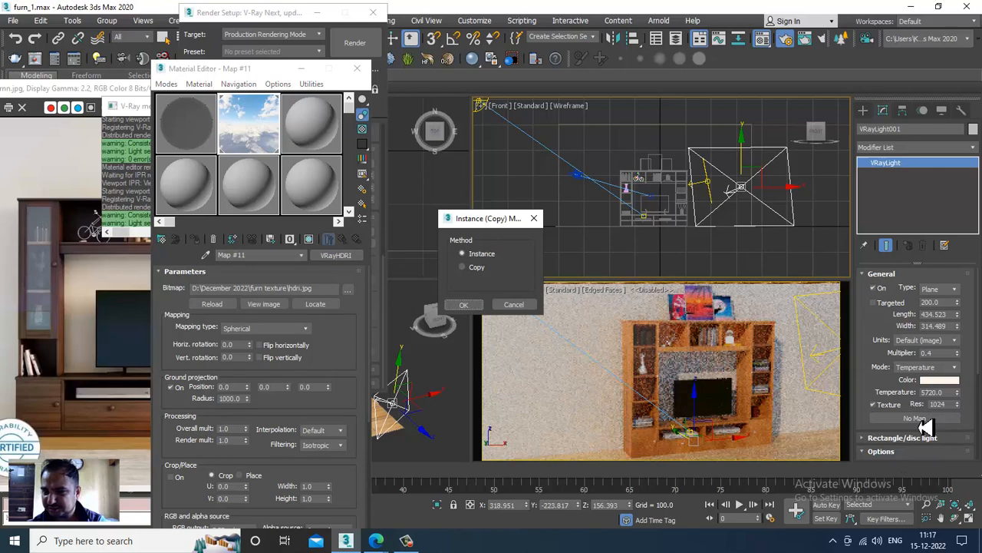
click(455, 307)
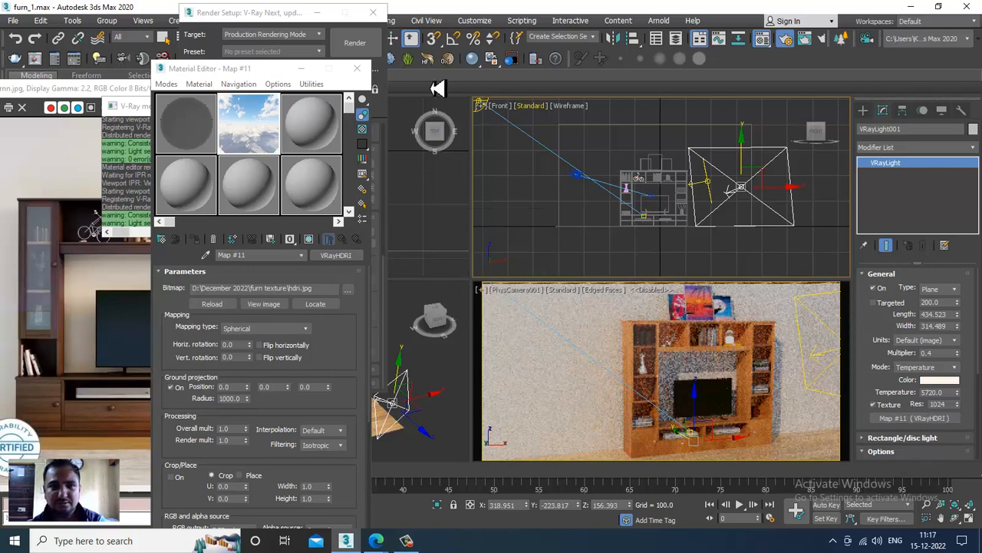
Step: Show the render setup and Environment and Effects settings, abort the rendering at the V-Ray exception, and activate the camera viewport
click(390, 44)
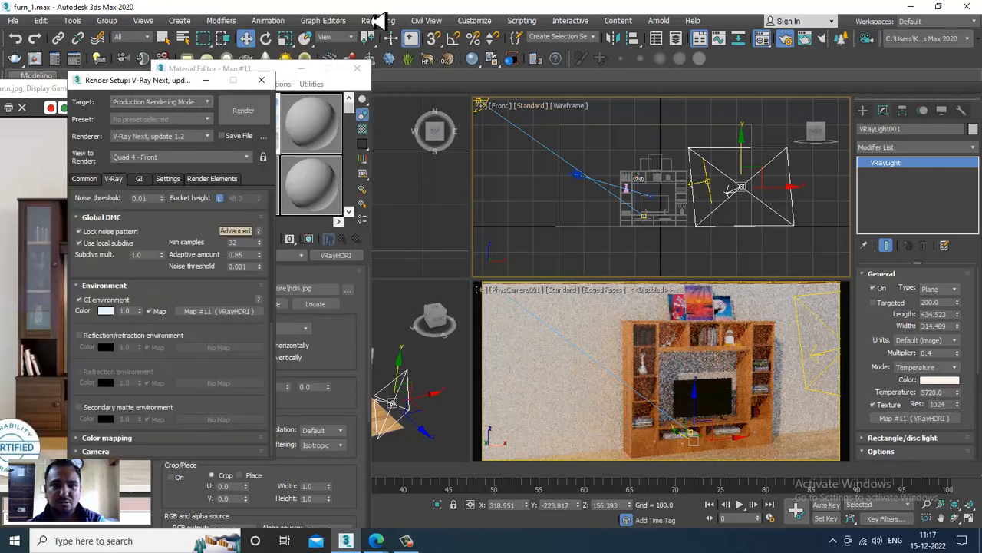
click(377, 20)
click(448, 188)
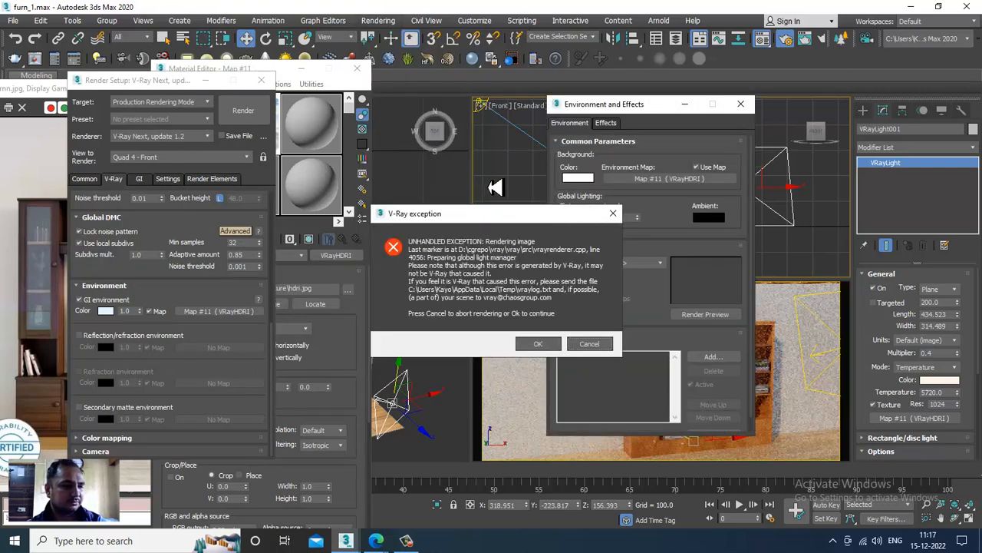
click(603, 345)
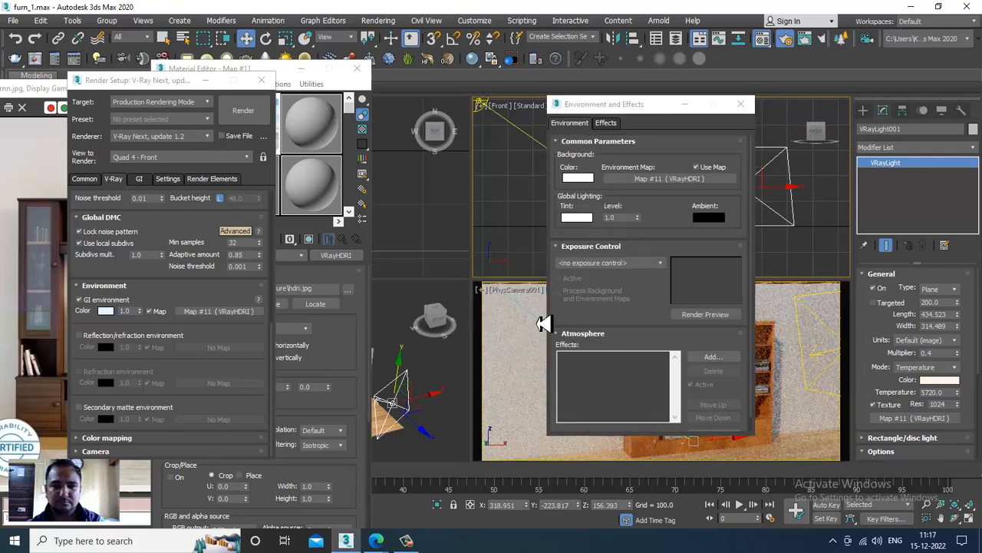
drag(625, 108, 389, 288)
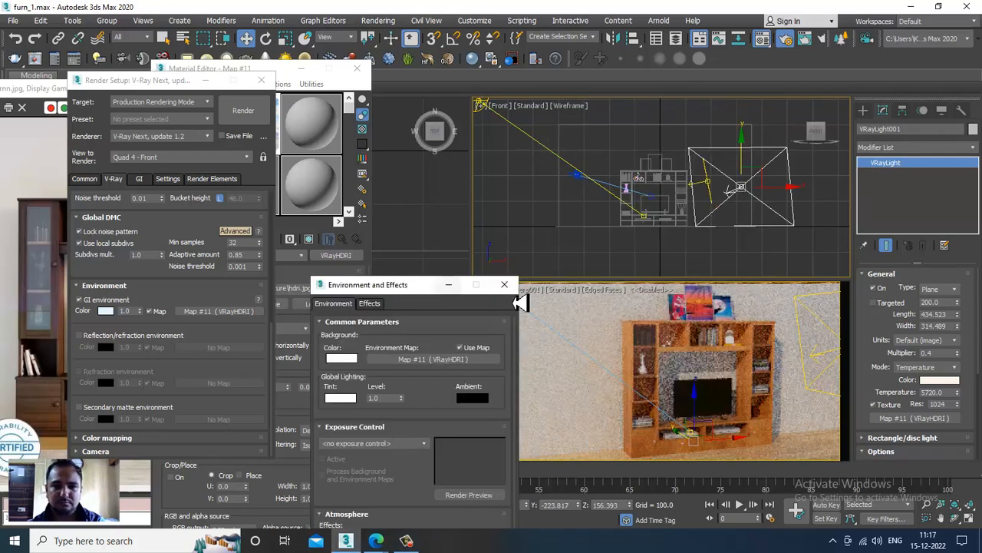
click(572, 293)
click(610, 347)
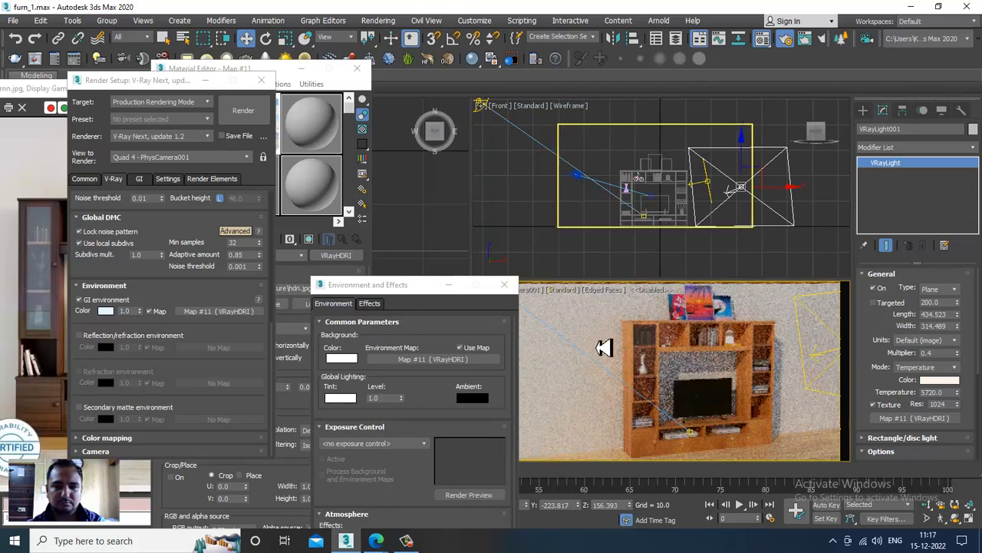
Step: Stop the V-Ray IPR preview in the camera viewport by returning it to Standard shading, and save the scene
click(568, 291)
click(611, 327)
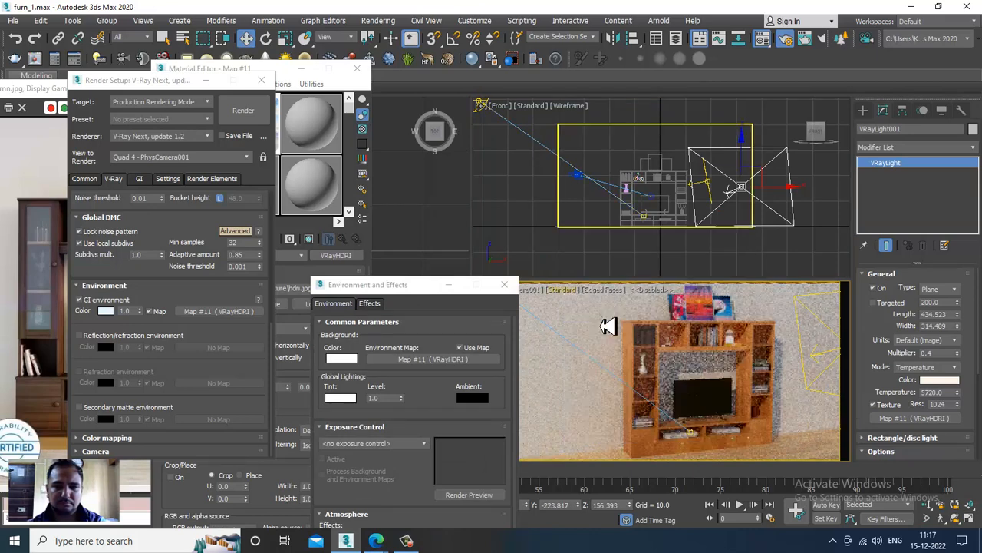
click(561, 299)
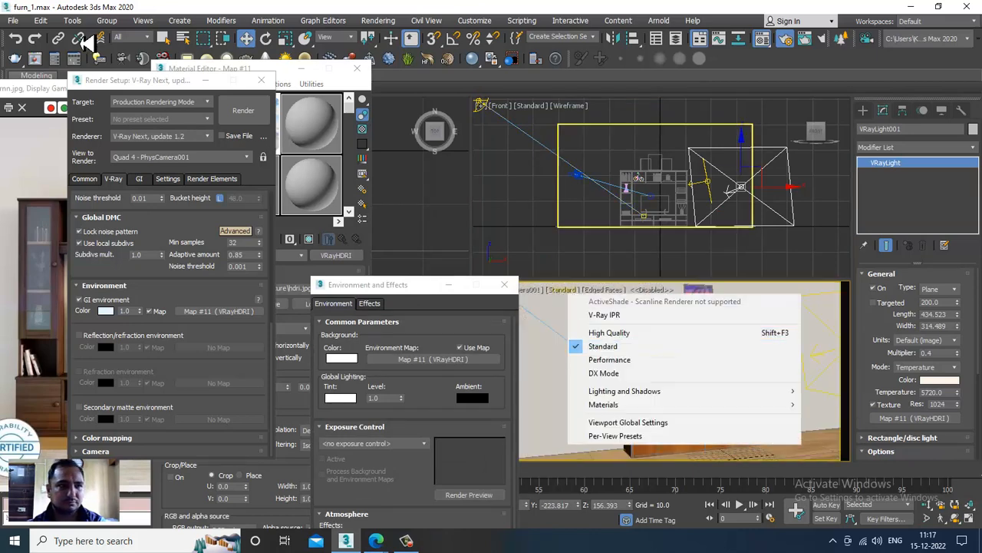
click(13, 23)
click(66, 120)
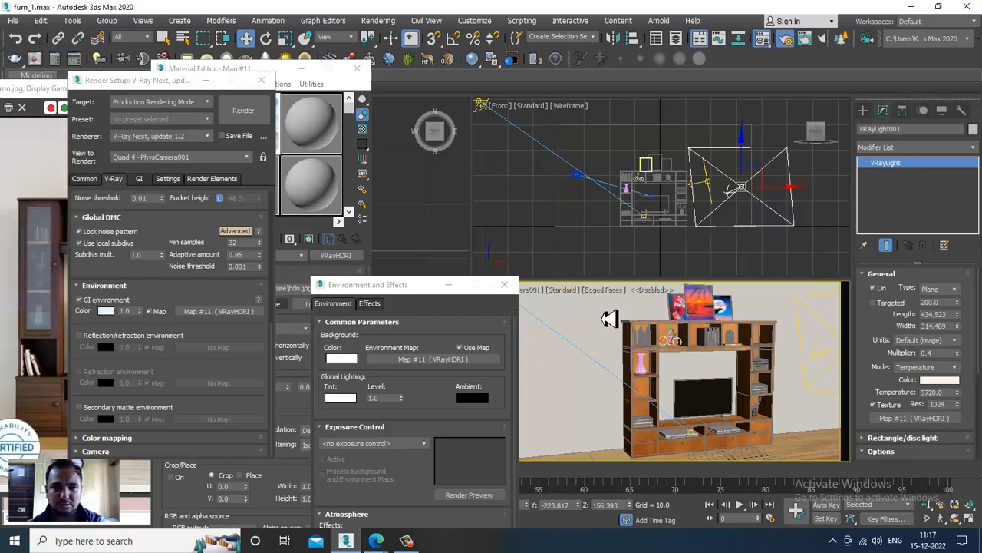
Step: Clear the environment background map and assign the VRayHDRI map from the Material Editor to it as an instance
right_click(448, 372)
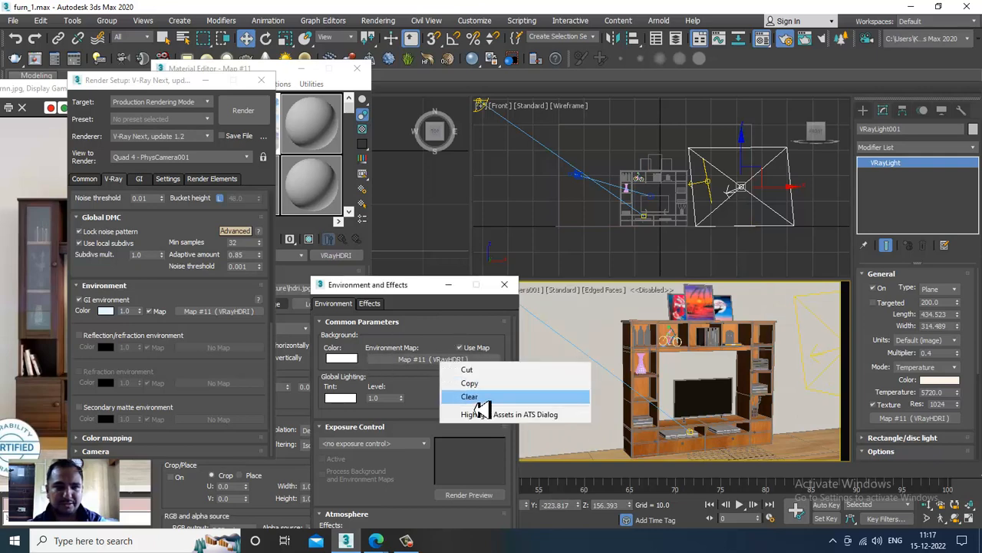
click(468, 403)
drag(189, 92, 84, 154)
click(307, 229)
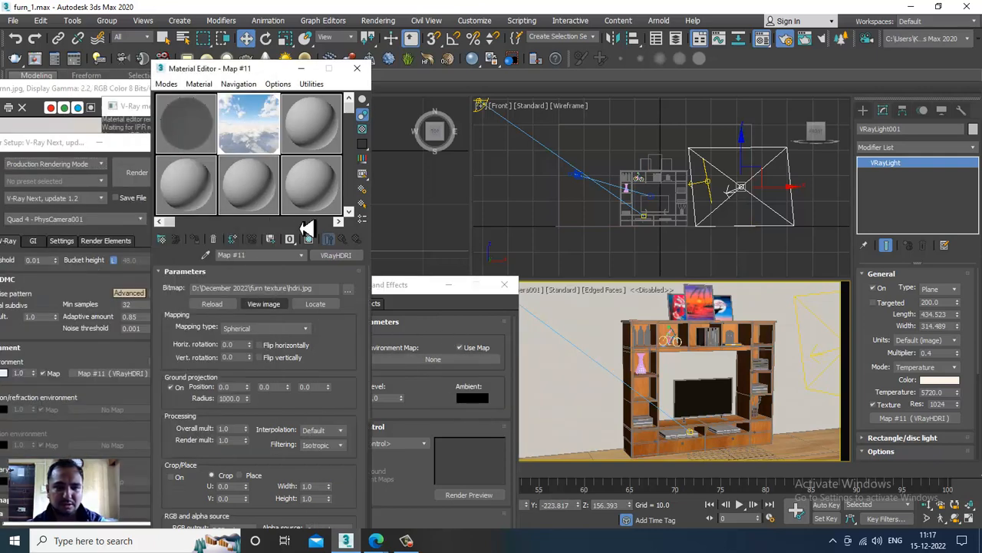
drag(461, 369, 458, 372)
click(388, 488)
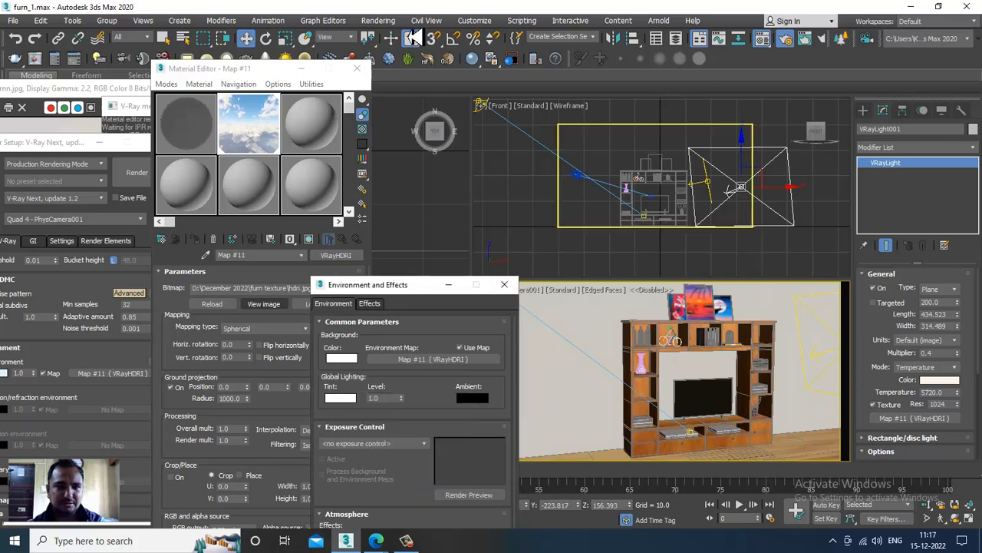
Step: Clear the V-Ray GI environment map in the render setup and reassign the VRayHDRI map to it as an instance
click(378, 21)
click(500, 87)
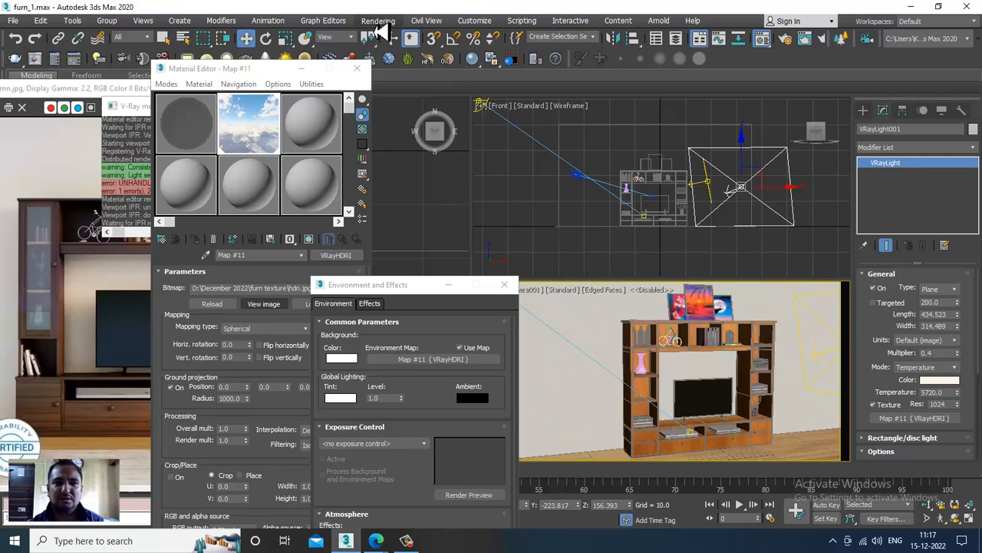
click(379, 22)
click(441, 97)
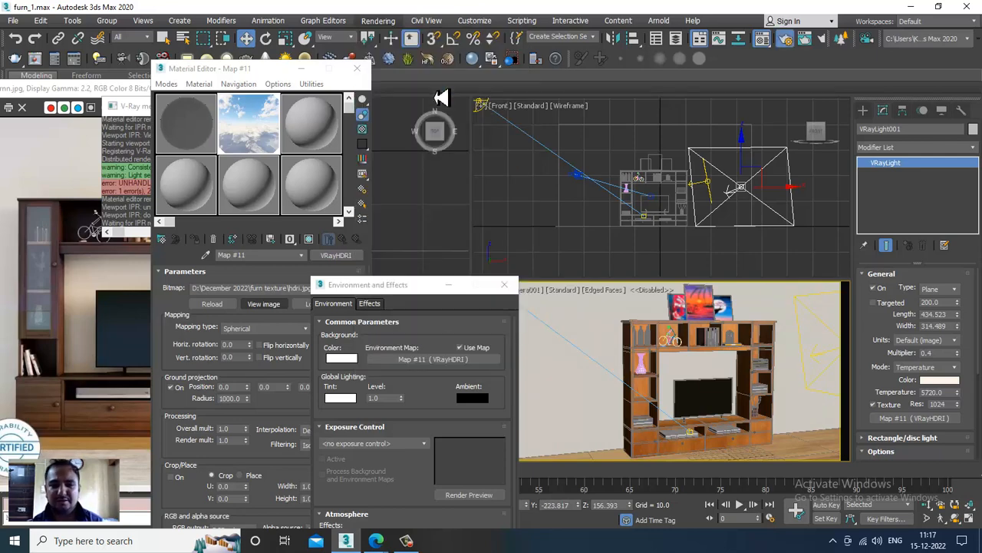
drag(368, 285, 512, 46)
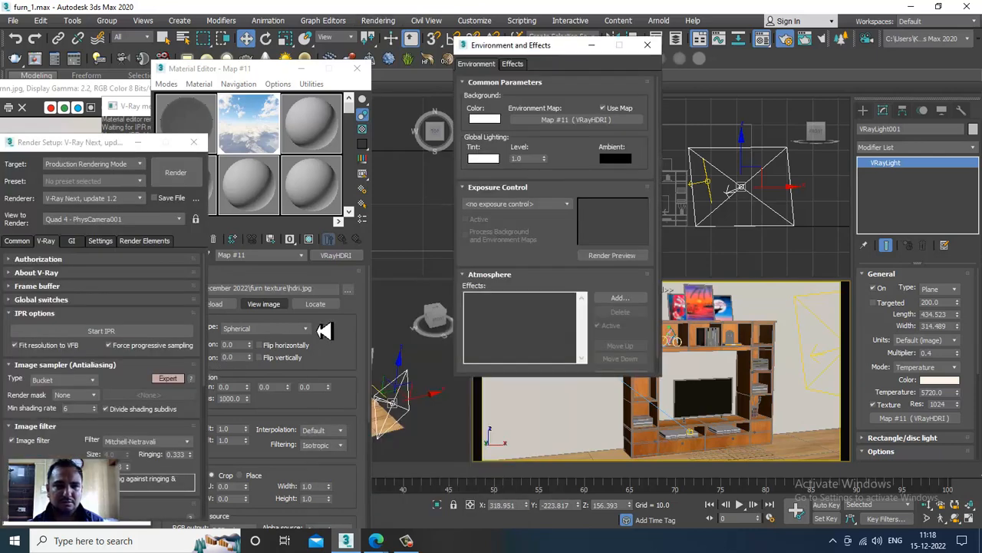
drag(103, 146, 703, 84)
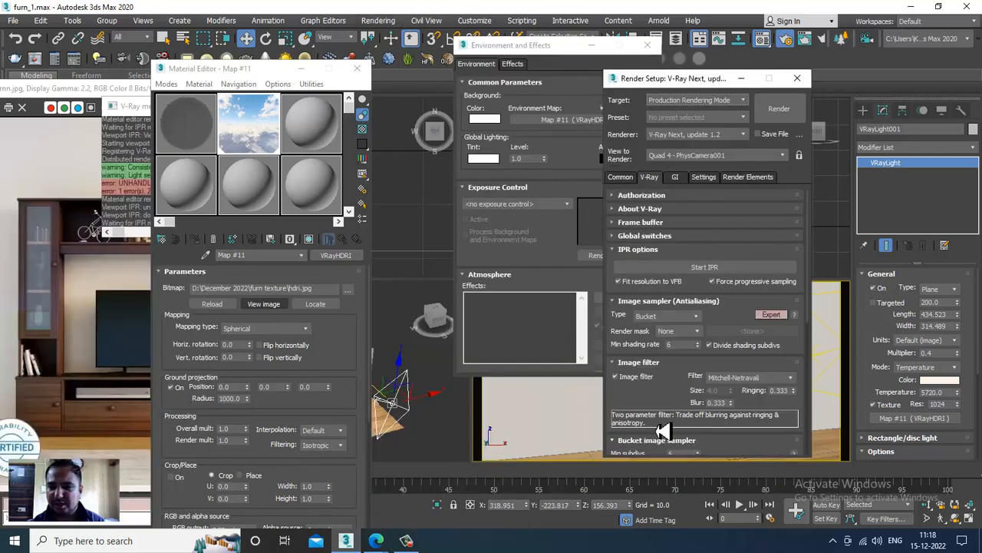
drag(664, 410, 679, 125)
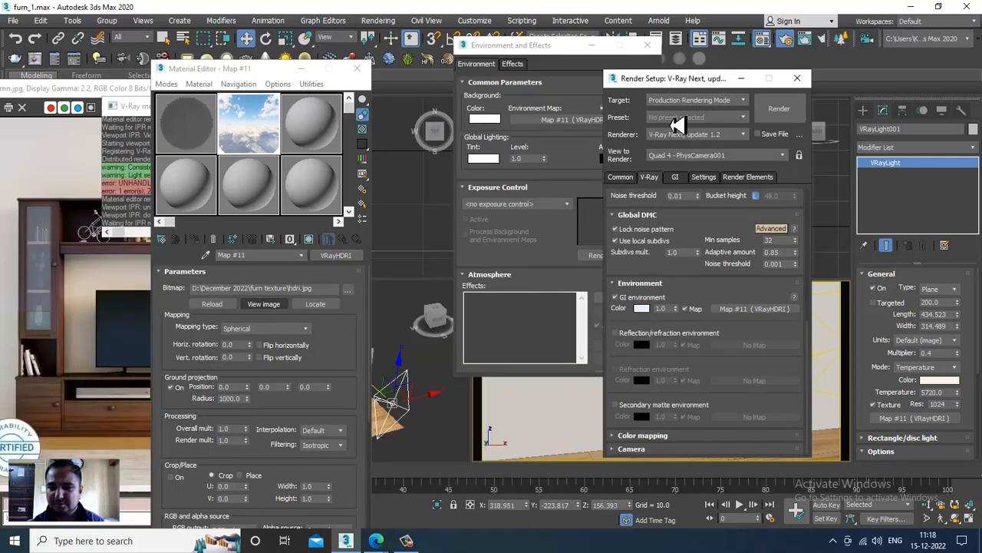
right_click(768, 310)
click(787, 335)
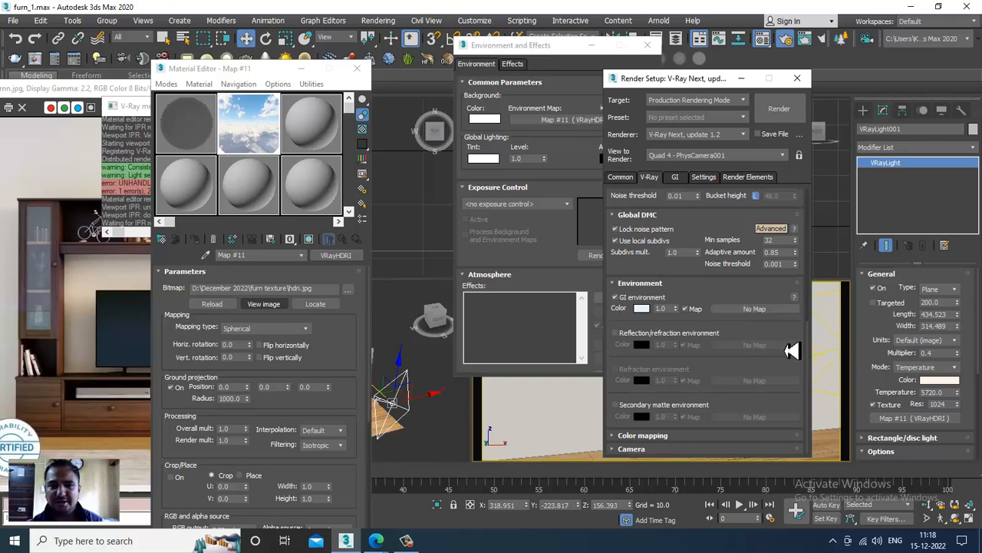
drag(263, 149, 772, 316)
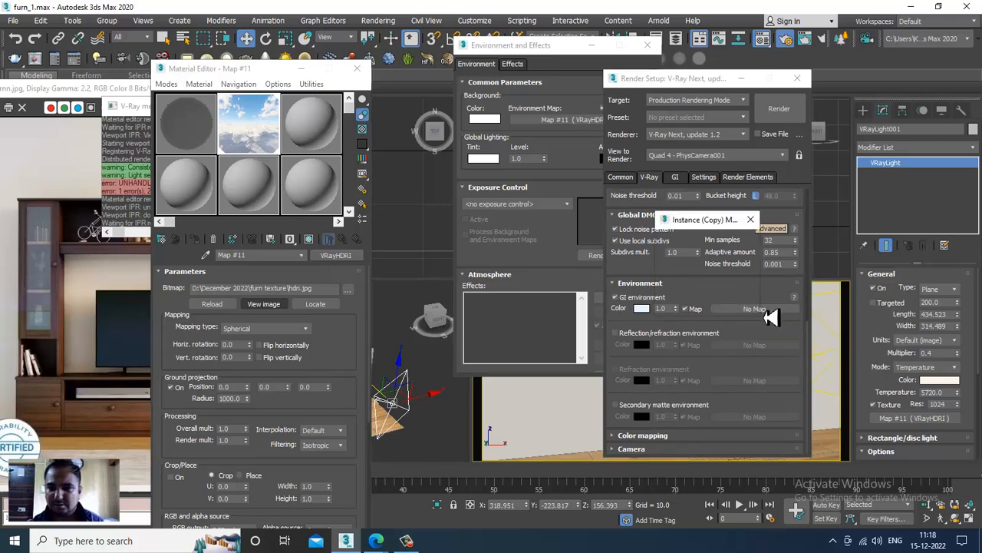
click(683, 308)
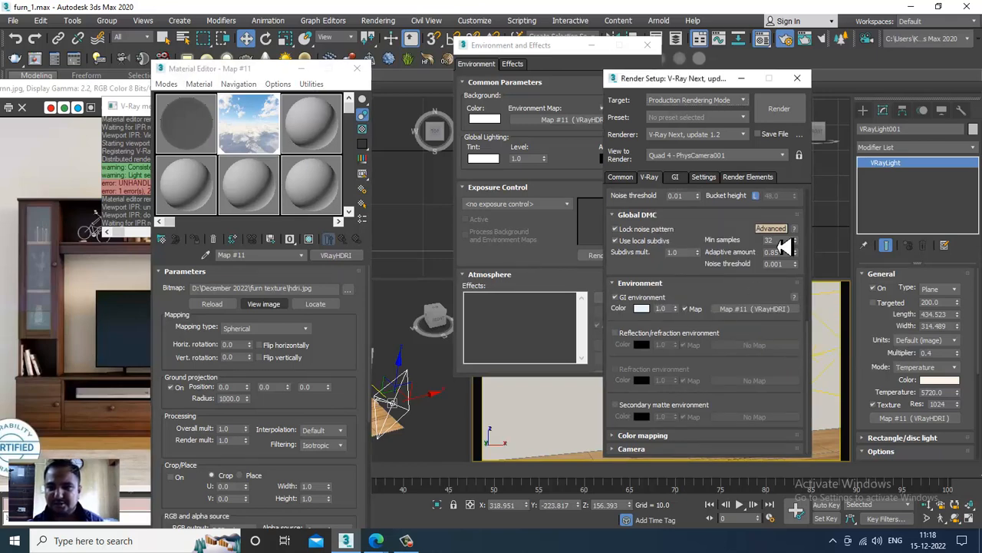
Step: Test-render the PhysCamera001 view with the reassigned HDRI maps, and close the frame buffer and the Material Editor
click(742, 77)
click(591, 44)
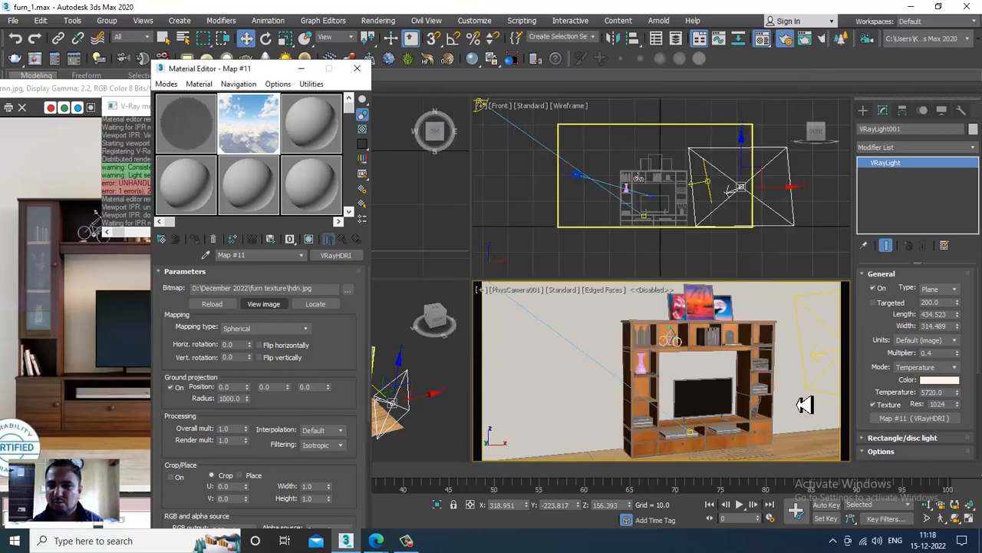
click(591, 365)
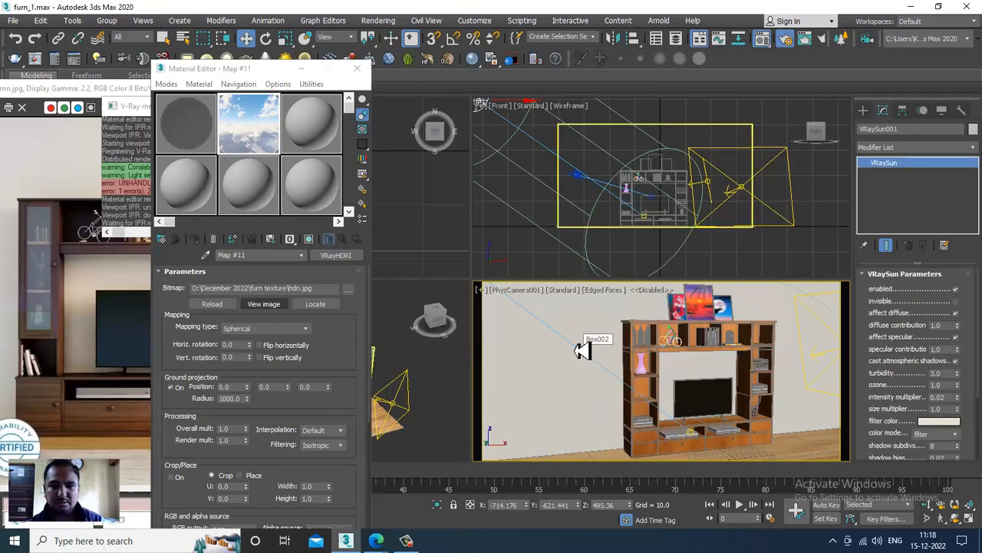
click(380, 21)
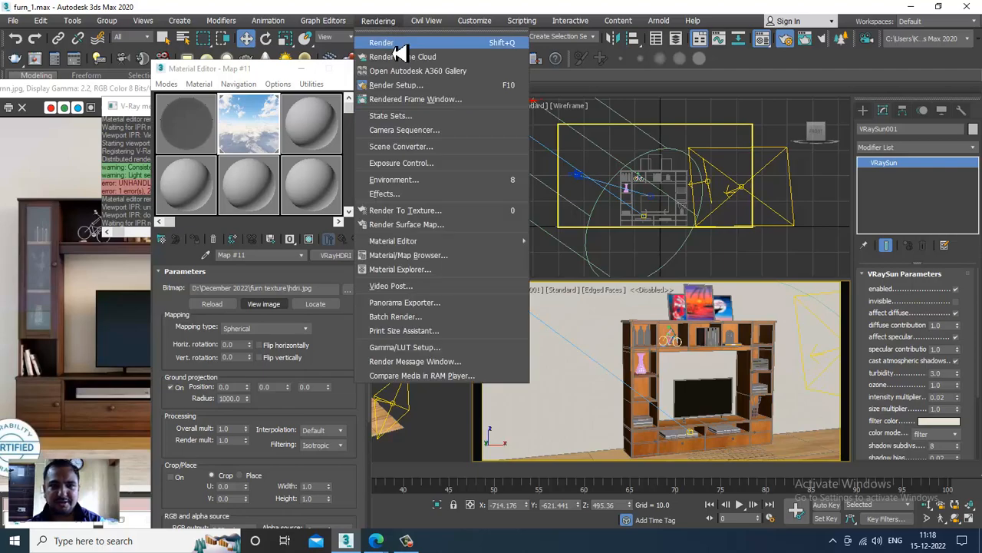
click(381, 43)
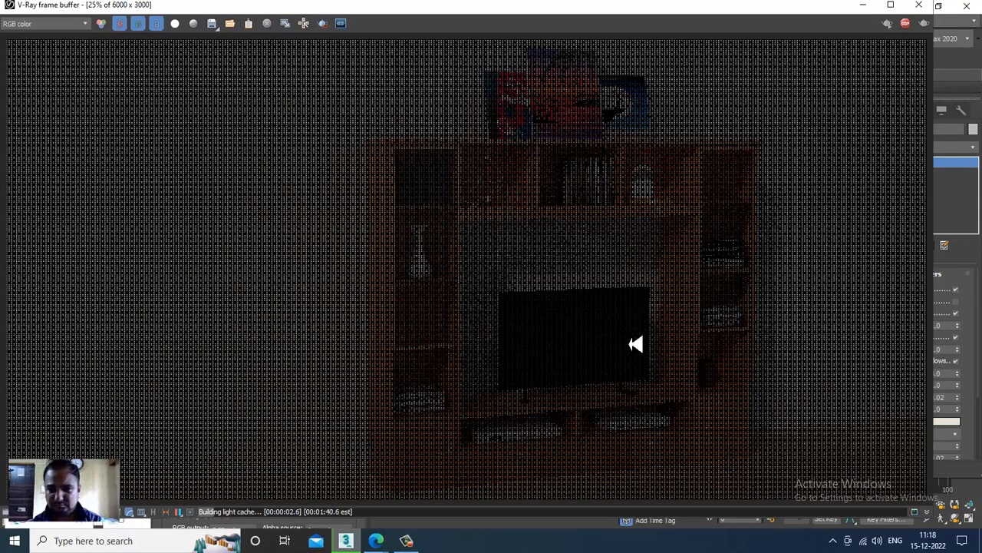
scroll(620, 377, up, 1)
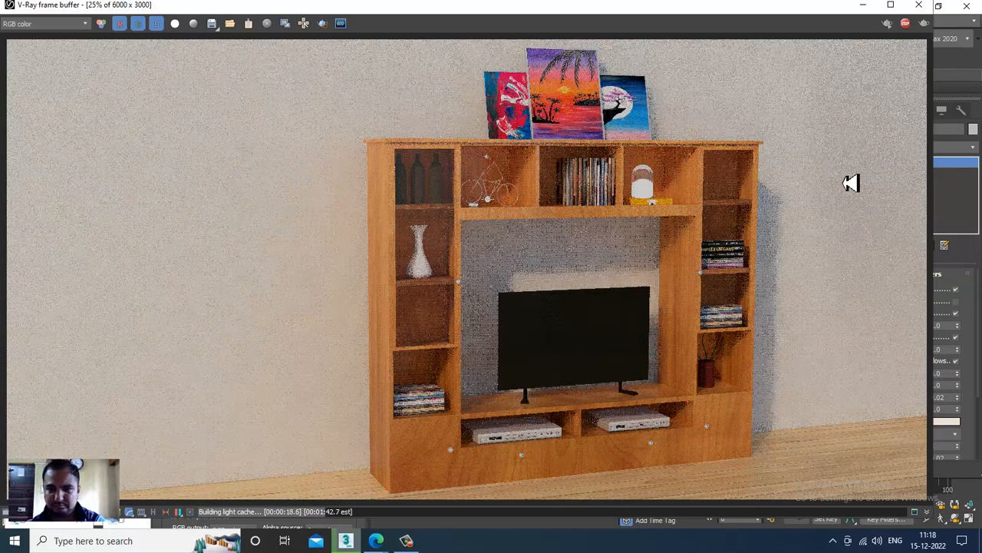
click(920, 5)
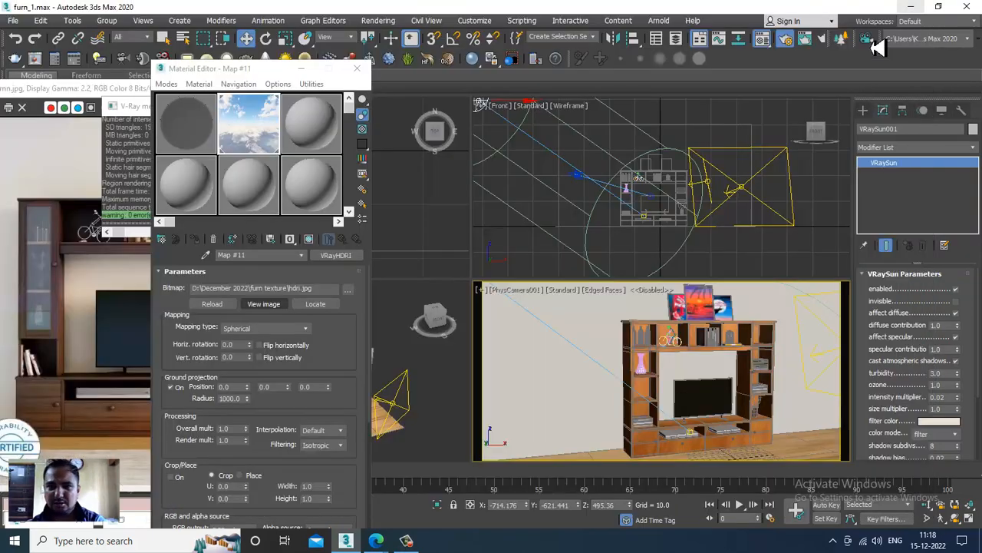
click(361, 74)
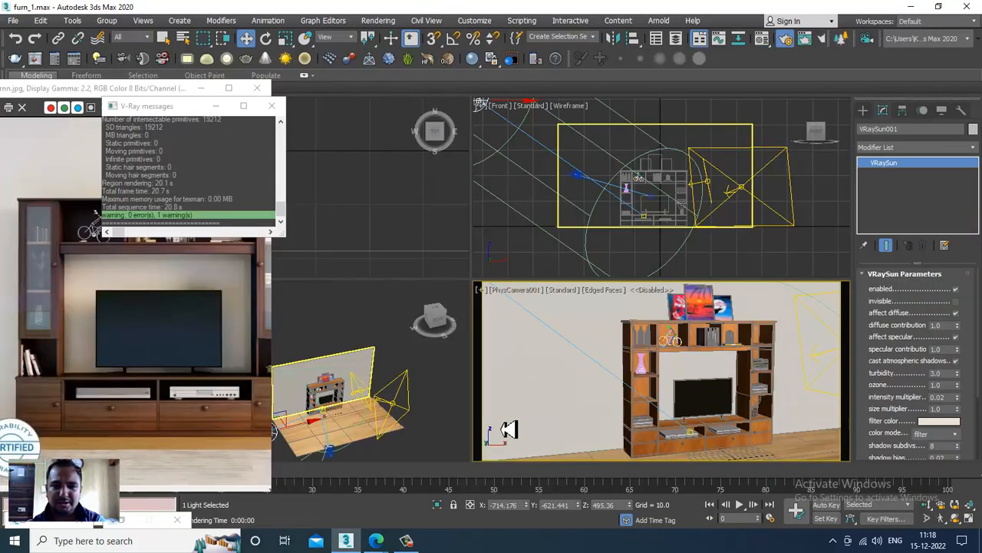
Step: Try moving PhysCamera001 along the X axis in the perspective view and undo the move
alt+middle_drag(377, 361, 351, 403)
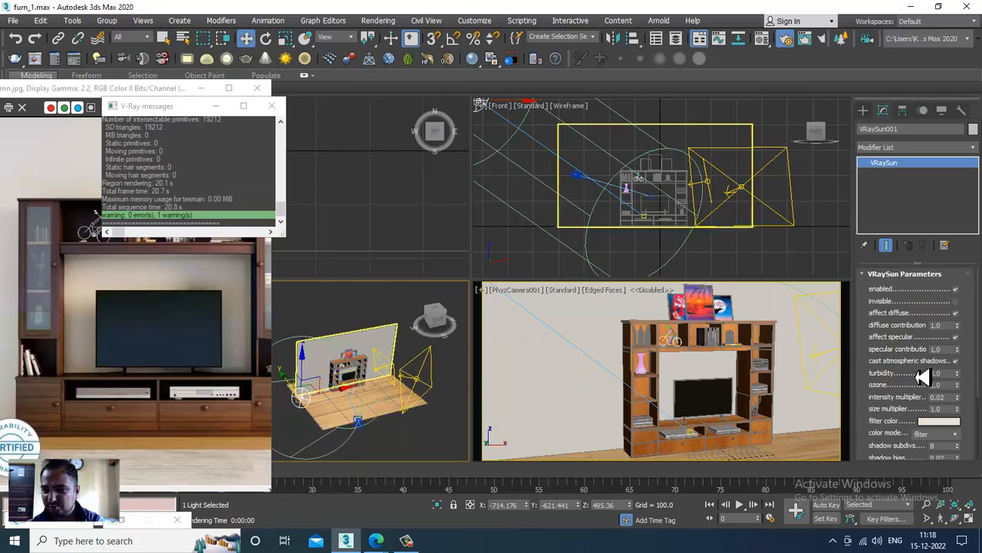
click(361, 425)
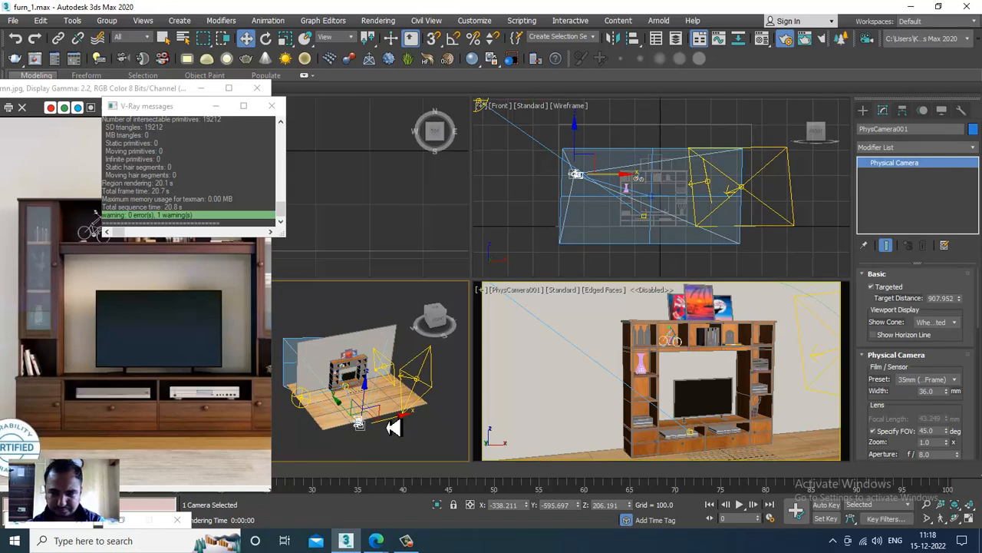
drag(391, 427, 400, 427)
key(ctrl+z)
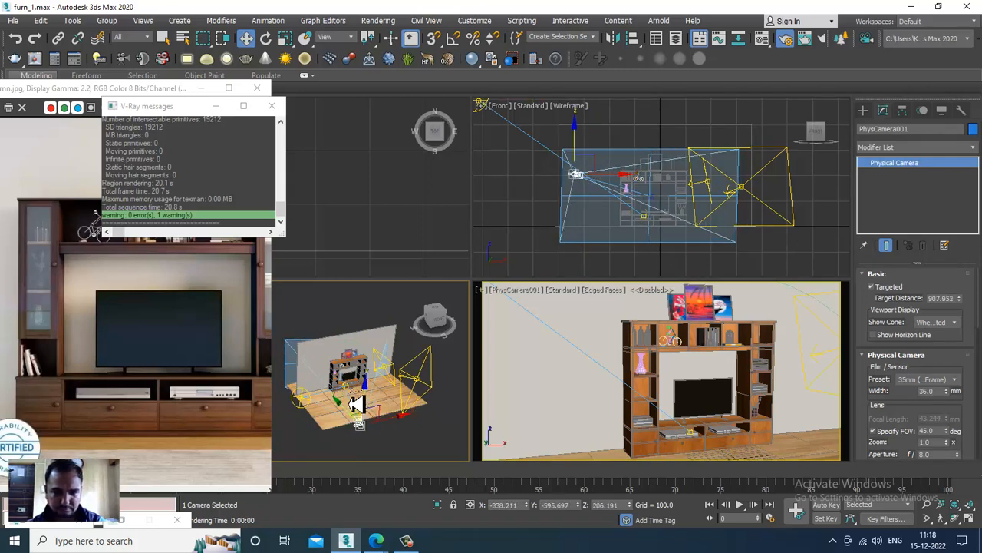
Step: Frame the TV unit in the perspective view and turn off the Targeted option of PhysCamera001
click(342, 370)
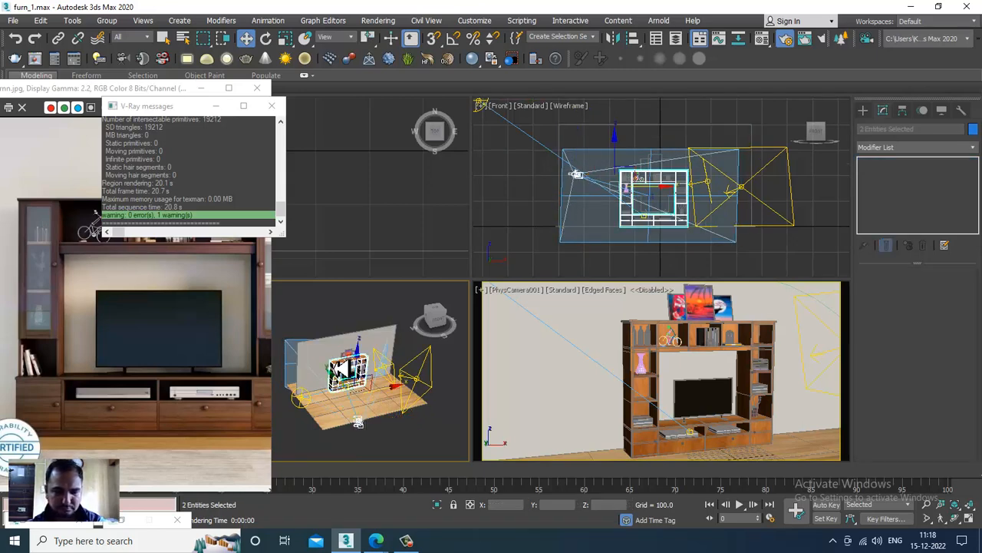
key(z)
scroll(349, 387, down, 3)
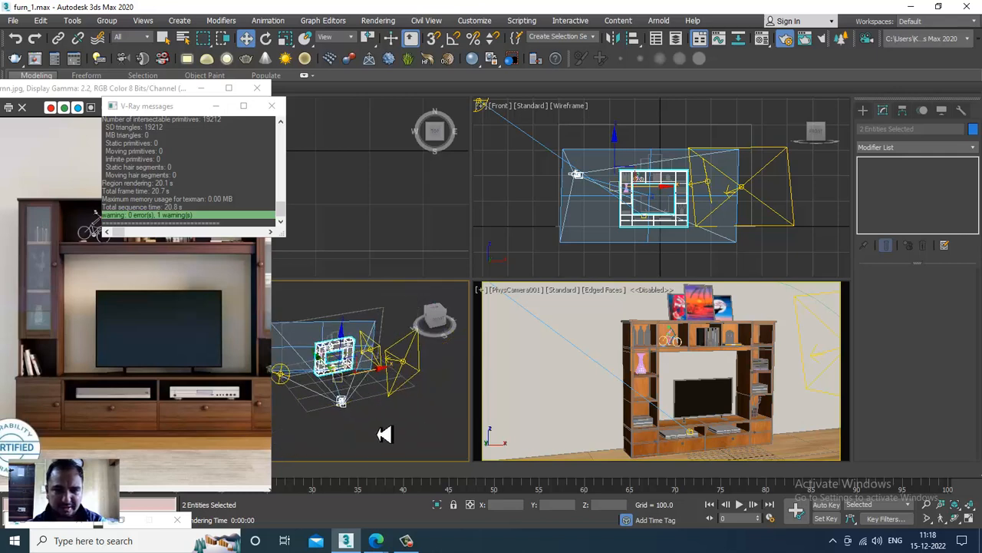
click(345, 405)
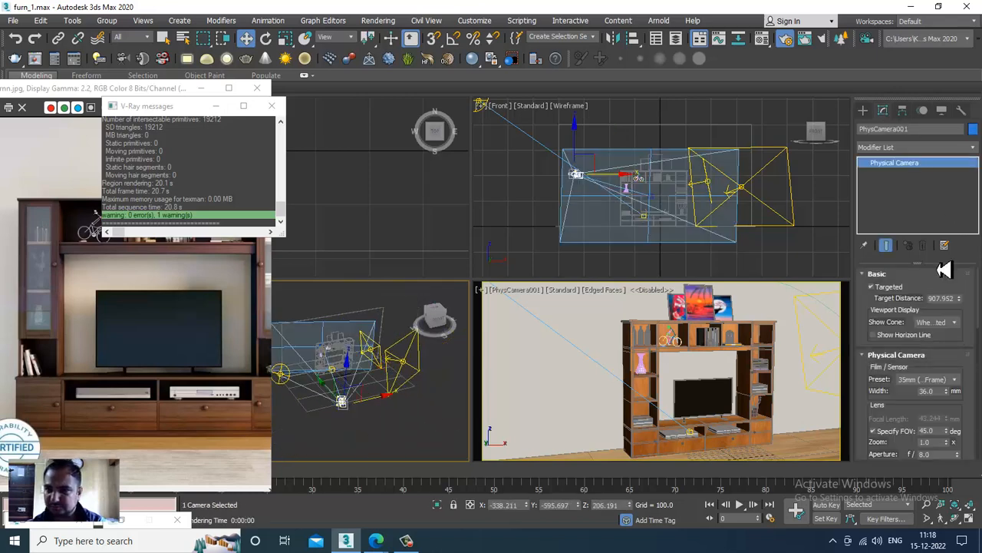
click(873, 287)
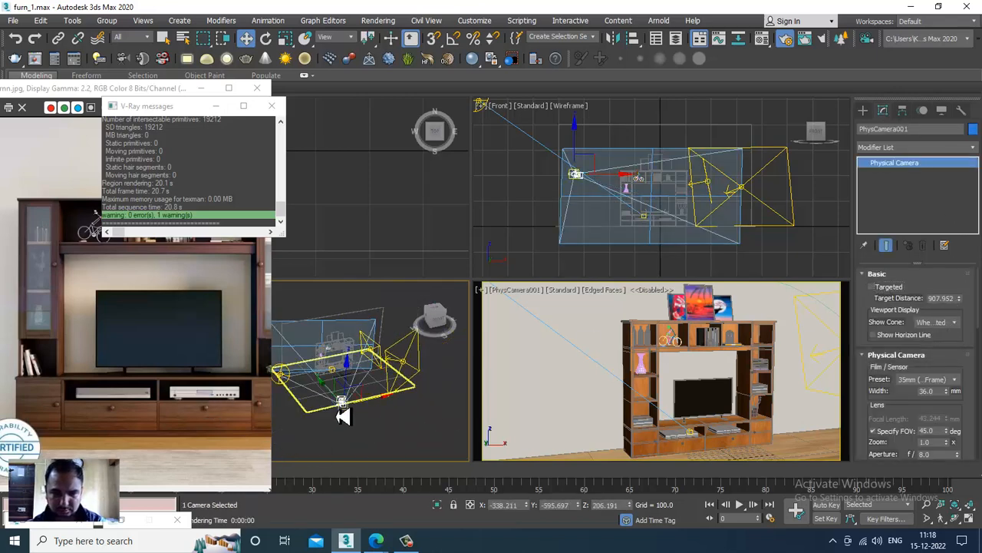
Step: Slide PhysCamera001 along the X axis so the TV unit sits closer to the centre of the camera view
drag(369, 398, 377, 398)
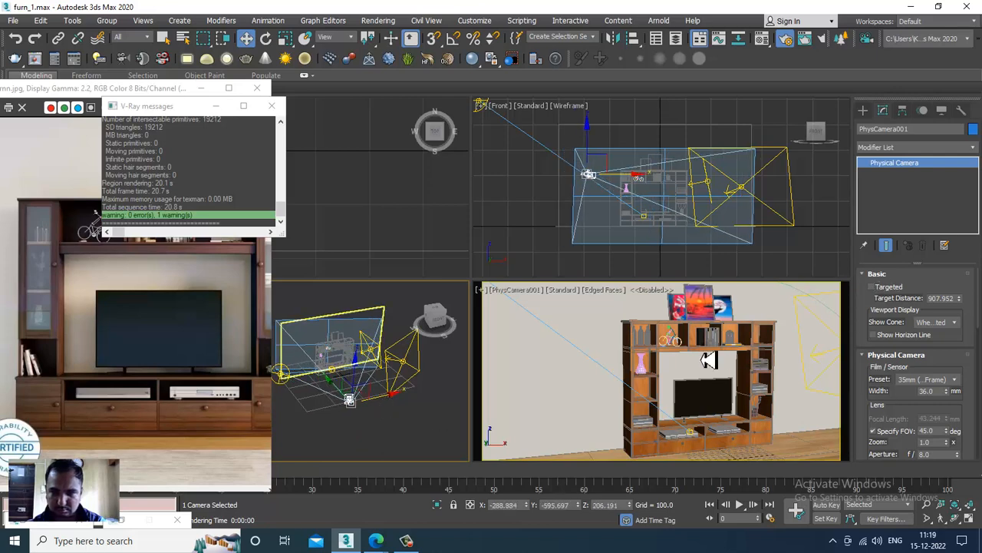
click(600, 348)
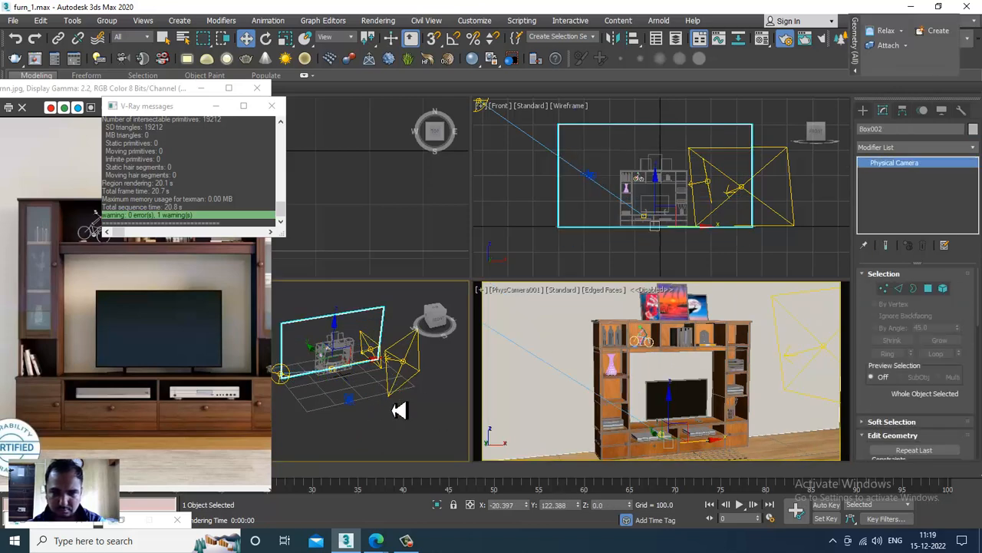
click(363, 408)
drag(423, 405, 382, 412)
click(703, 371)
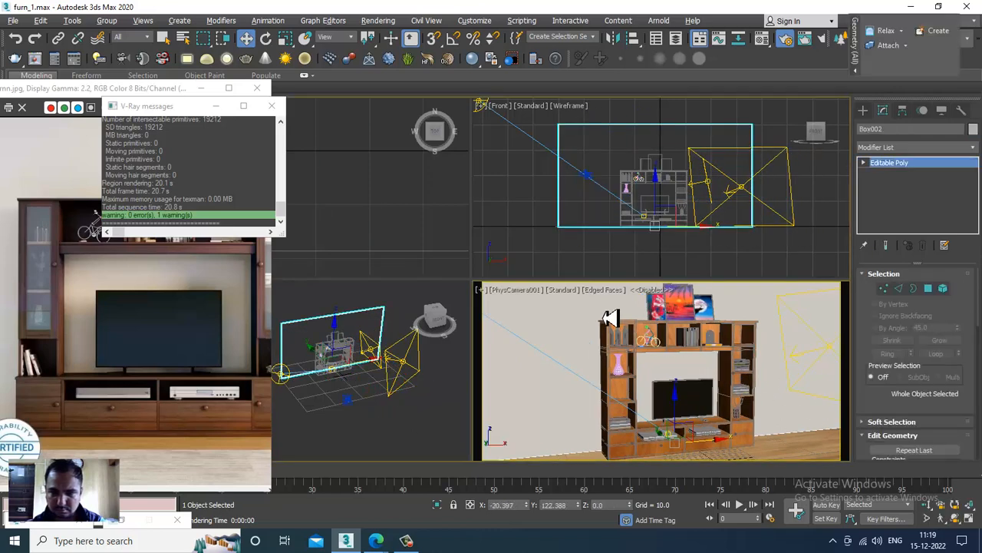
Step: Reframe the maximized camera view with Walk Through, and minimize the V-Ray messages and reference image windows
key(alt+w)
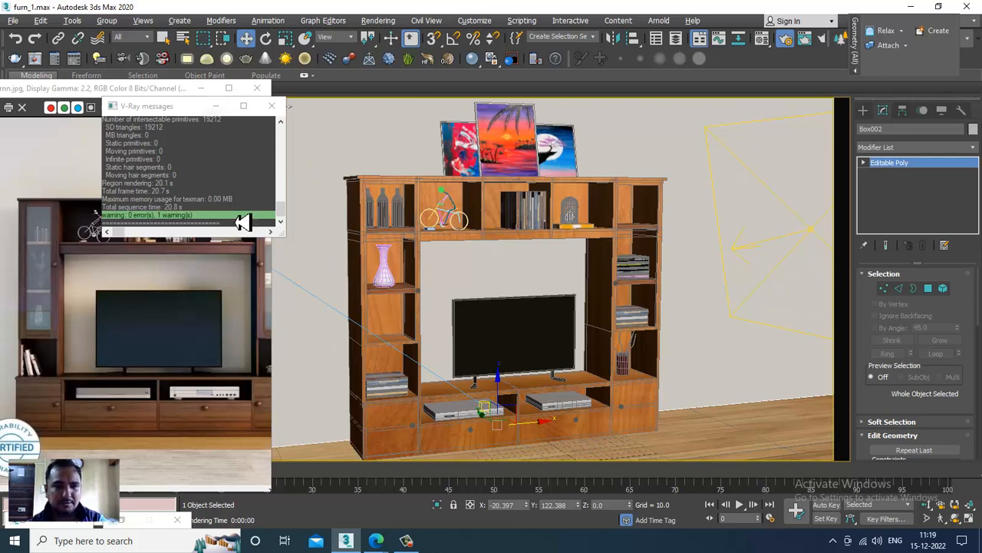
key(Up)
key(Down)
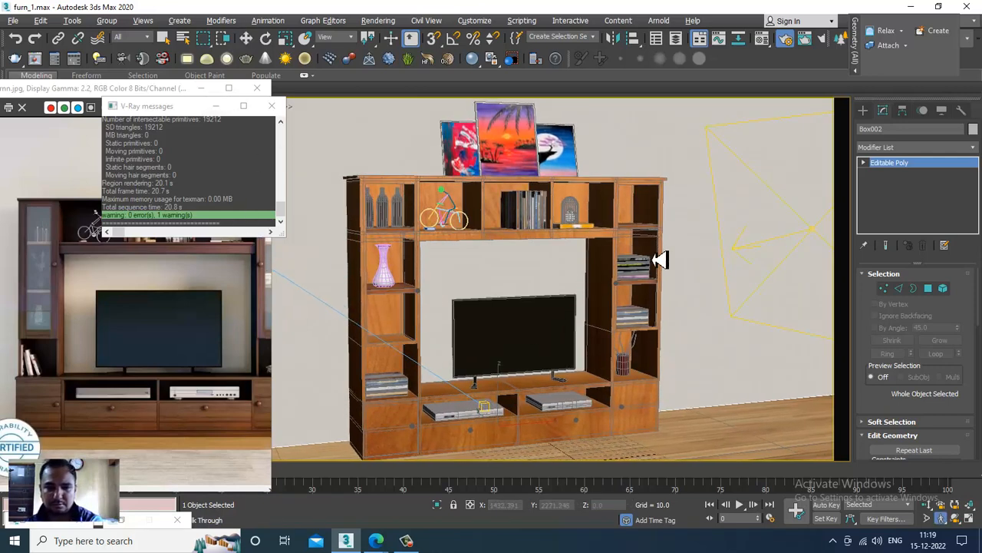
key(Left)
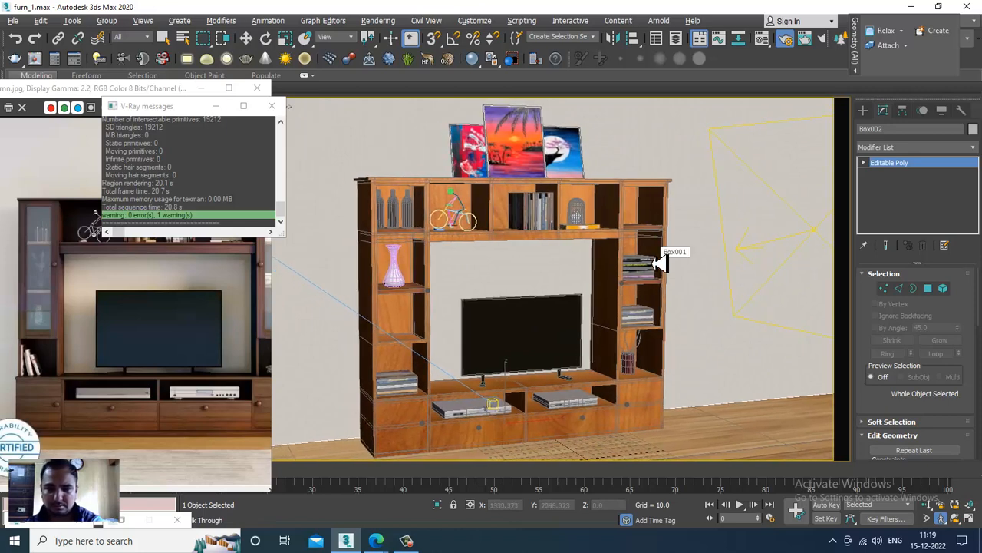
click(215, 106)
click(202, 89)
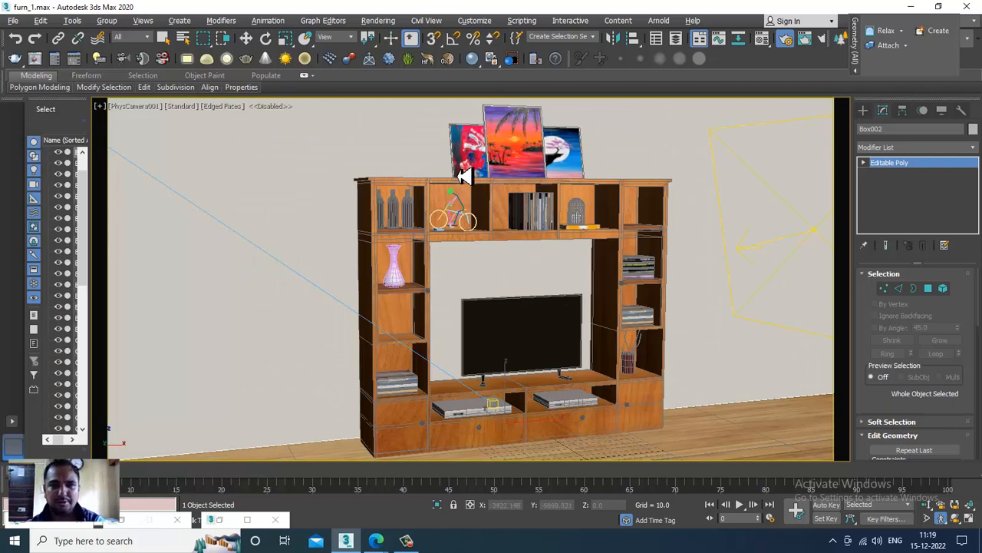
Step: Switch to the four-viewport layout, select VRaySun001 in the perspective view, and set its intensity multiplier to 0.04
click(378, 21)
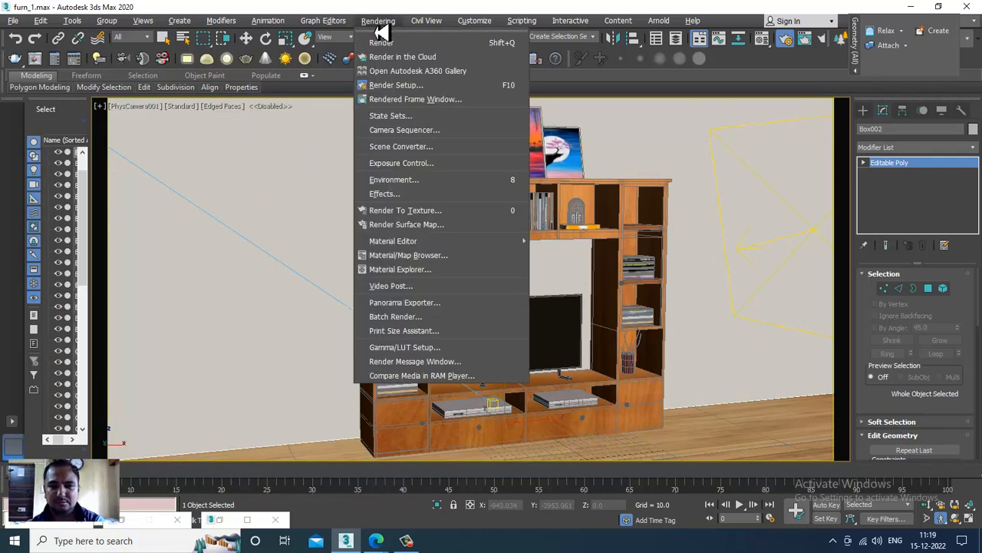
click(274, 187)
key(alt+w)
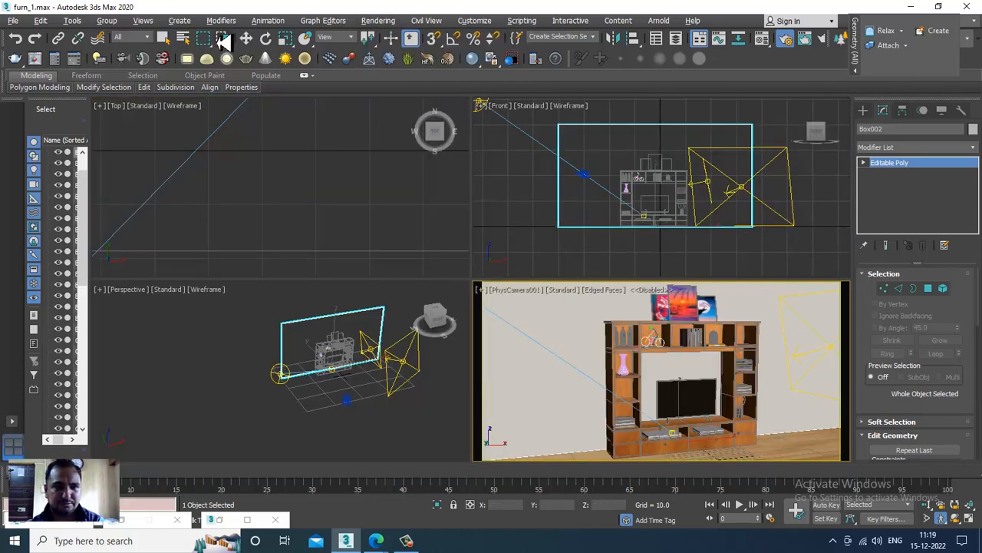
click(246, 38)
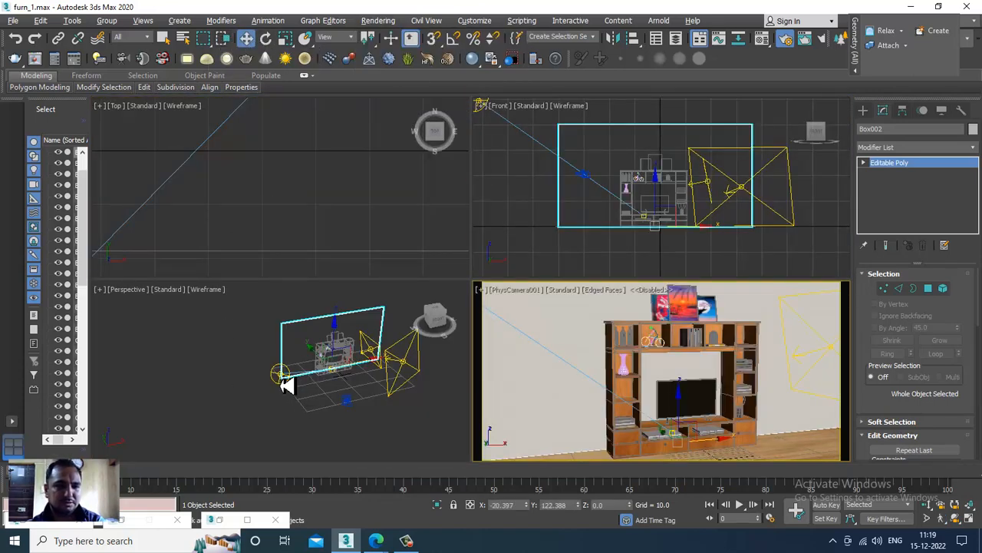
click(284, 382)
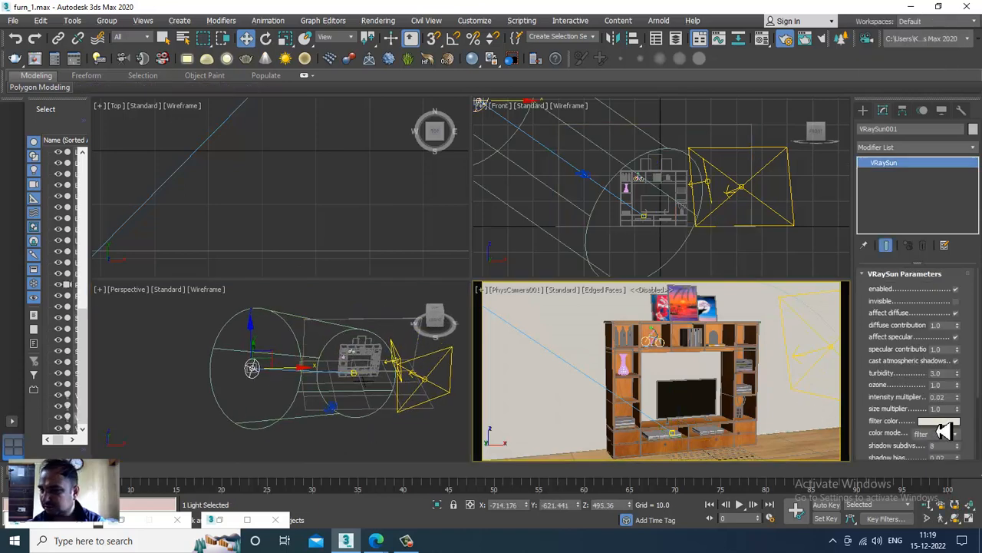
double_click(942, 397)
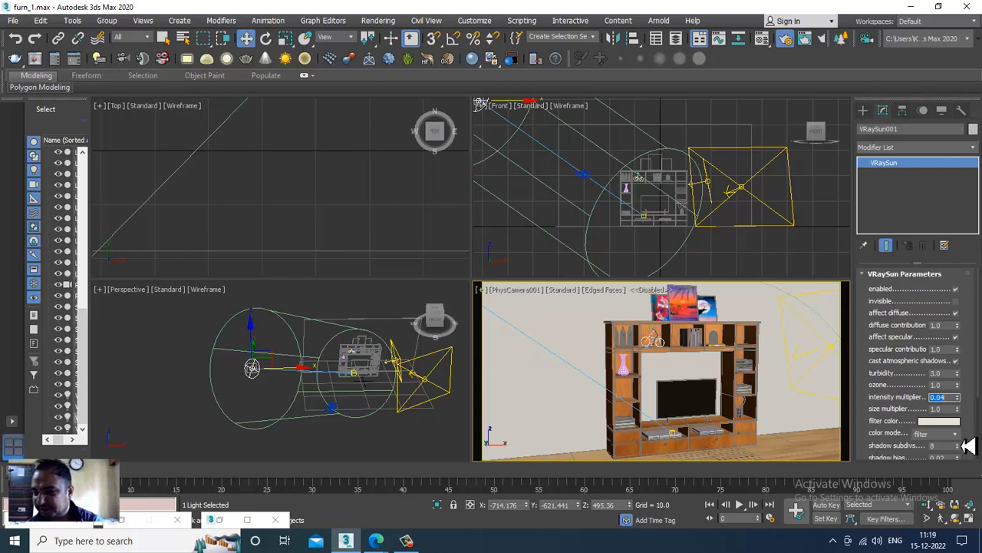
Step: Maximize the PhysCamera001 view, run a test render to check the sun intensity, and close the frame buffer
click(597, 340)
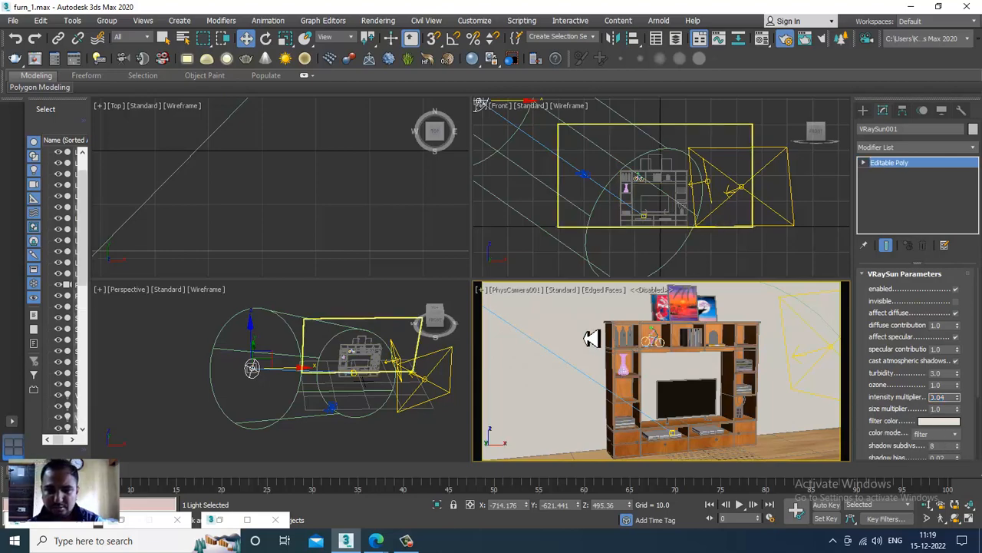
key(alt+w)
key(shift+q)
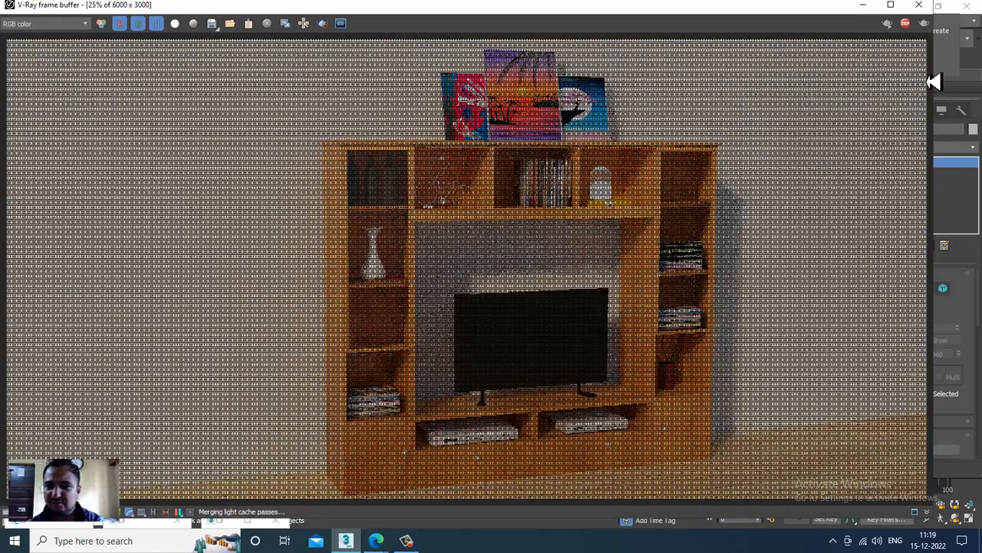
click(920, 6)
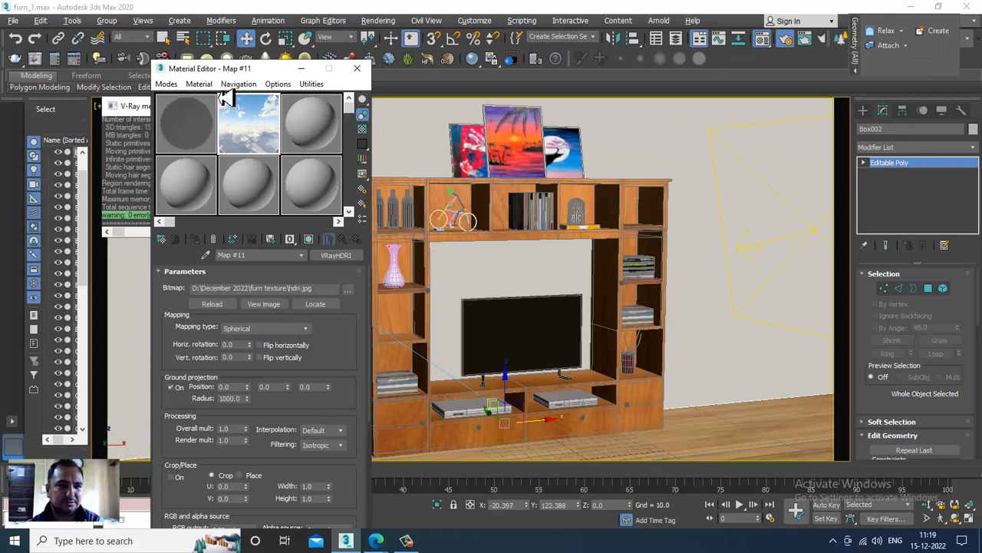
Step: Switch to a maximized Slate Material Editor, set the glass material's refraction IOR to 2.8, and minimize the editor
click(169, 84)
click(197, 117)
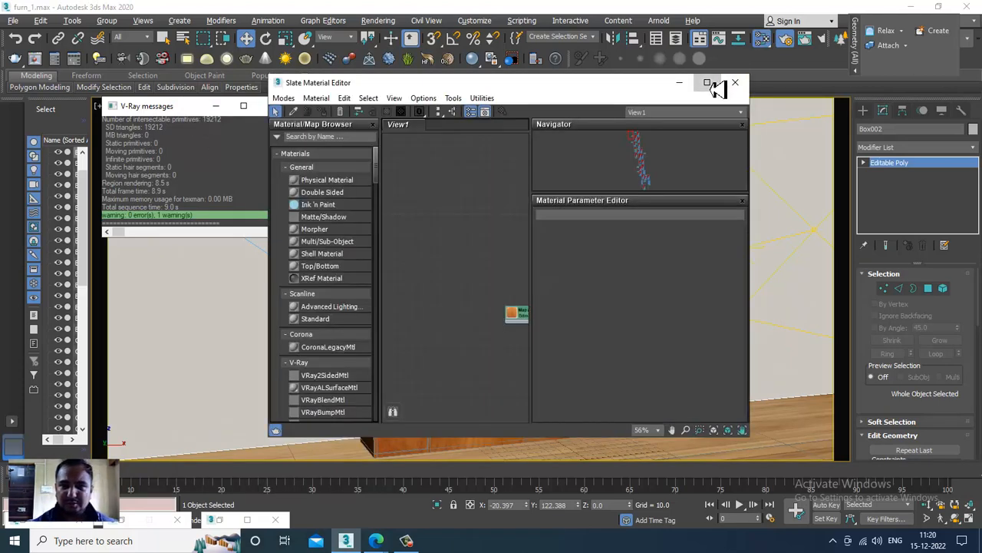
click(707, 83)
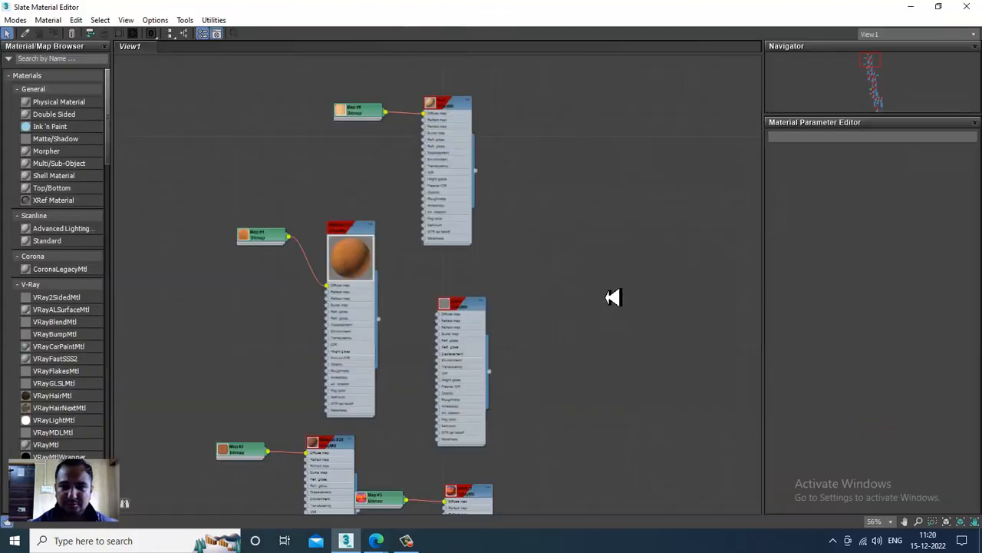
middle_drag(537, 340, 478, 267)
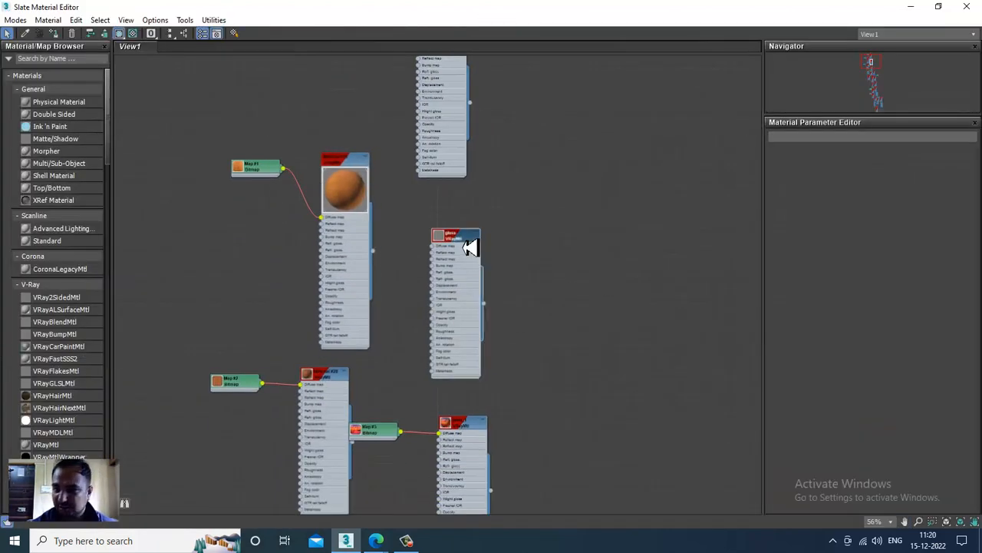
double_click(470, 247)
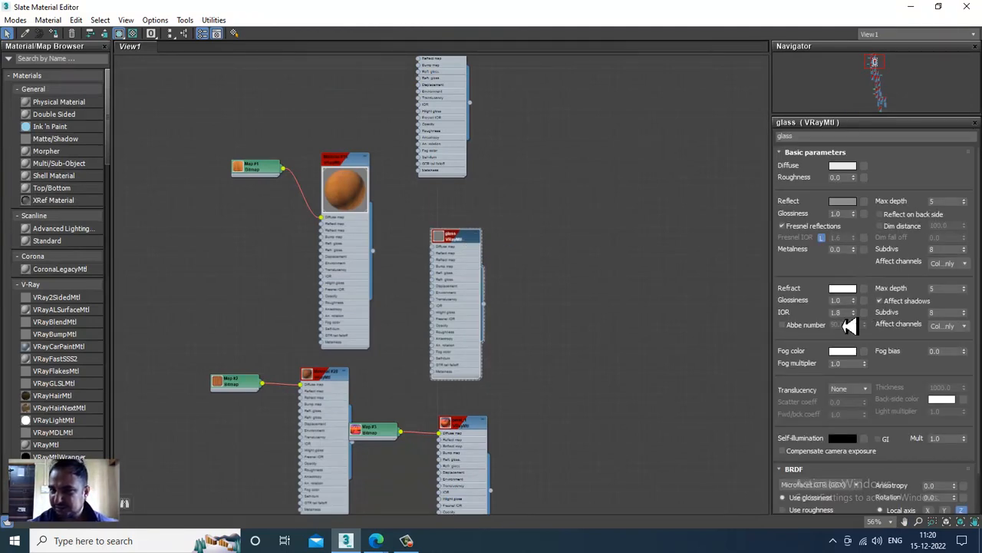
double_click(841, 313)
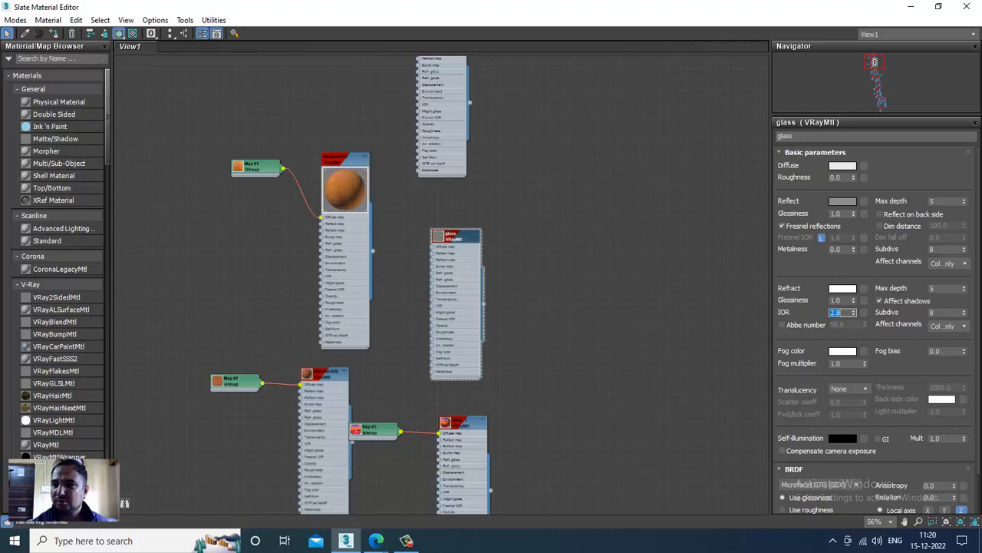
click(911, 6)
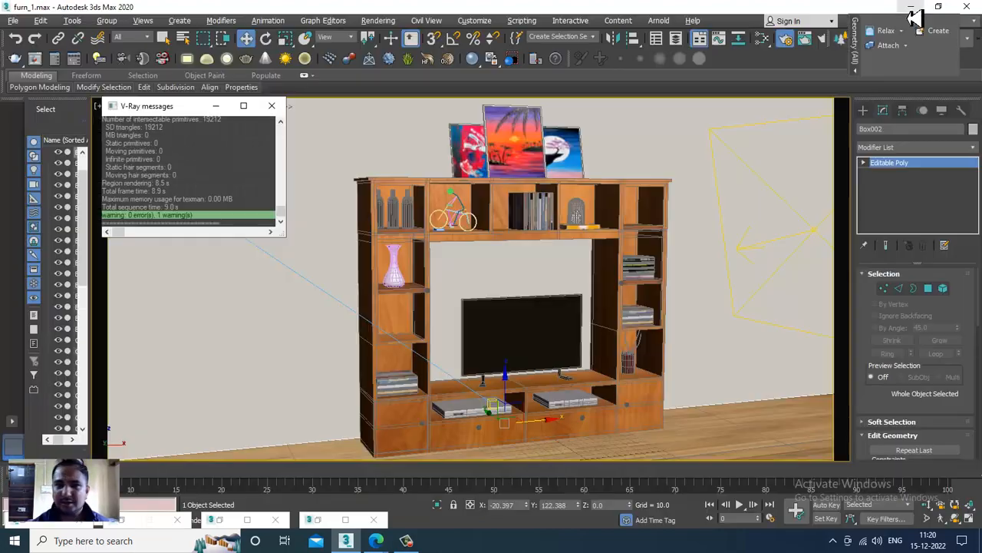
Step: Render the camera view again to check the glass, and close the frame buffer
click(387, 21)
click(401, 44)
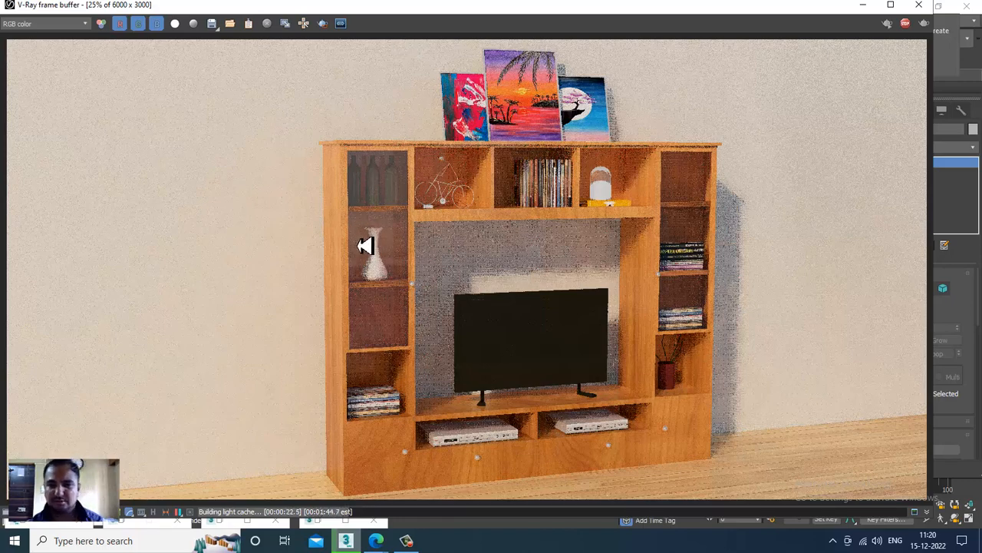
click(919, 4)
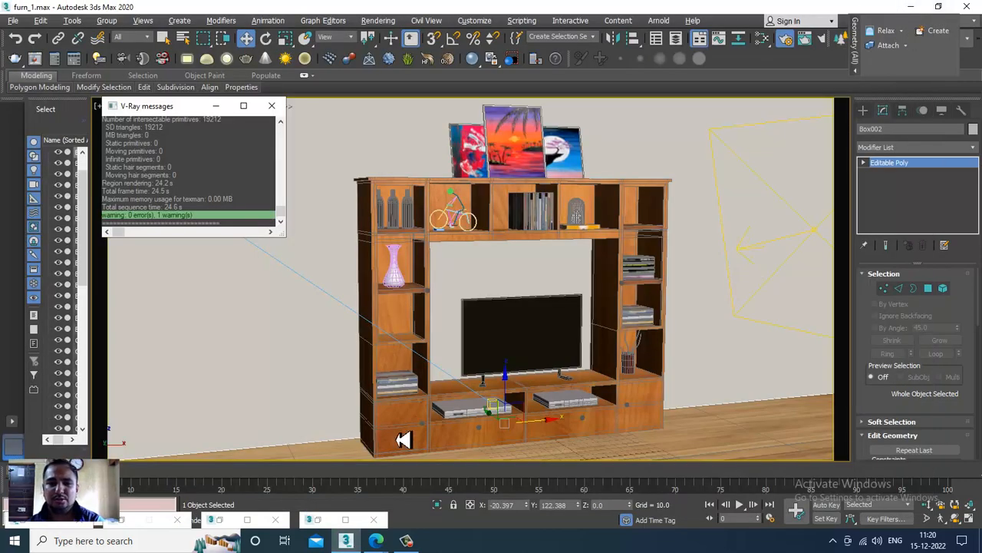
Step: Reopen the Slate Material Editor and lighten the floor material's reflection colour to a grey value of 169
key(m)
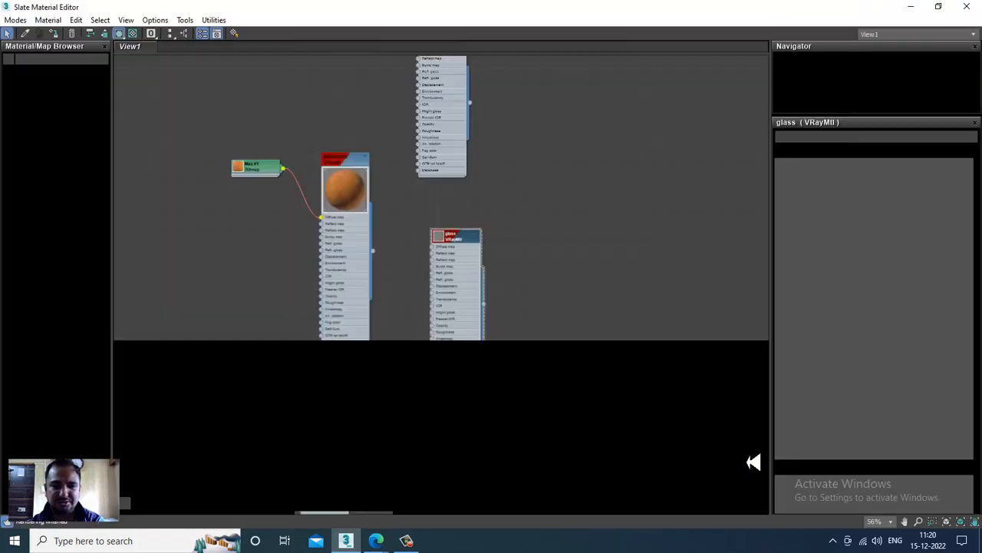
middle_drag(505, 162, 509, 376)
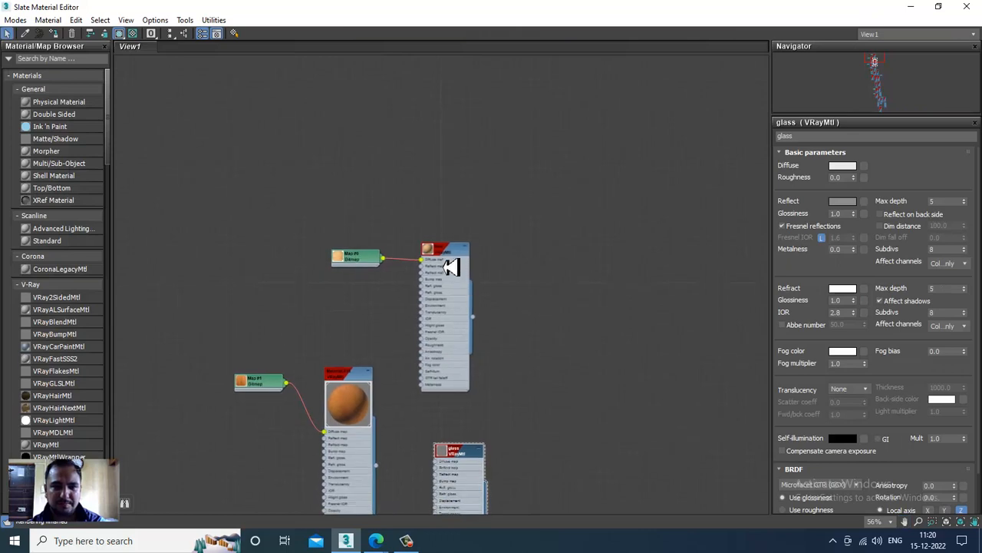
double_click(451, 266)
click(843, 201)
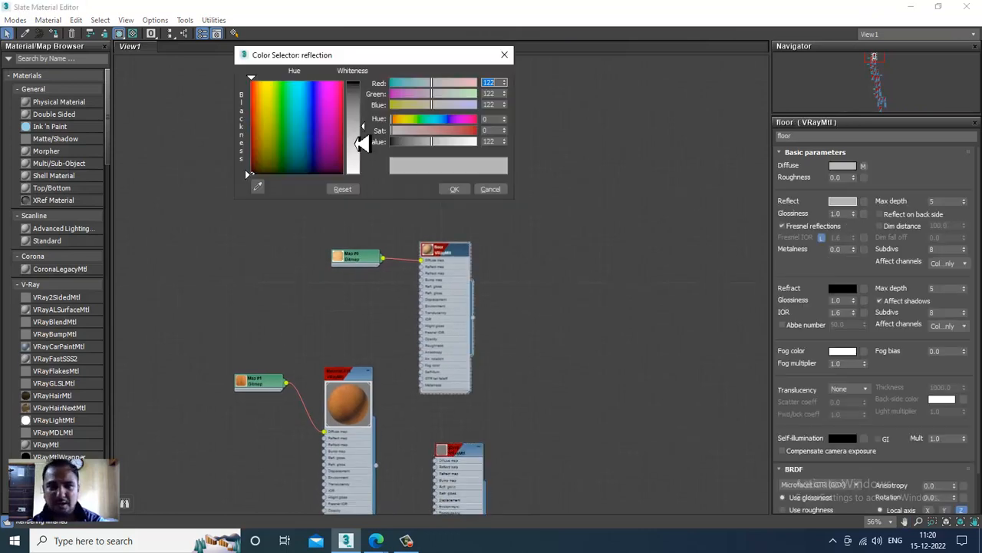
mouse_move(373, 136)
mouse_down()
mouse_move(376, 159)
mouse_move(373, 145)
mouse_up()
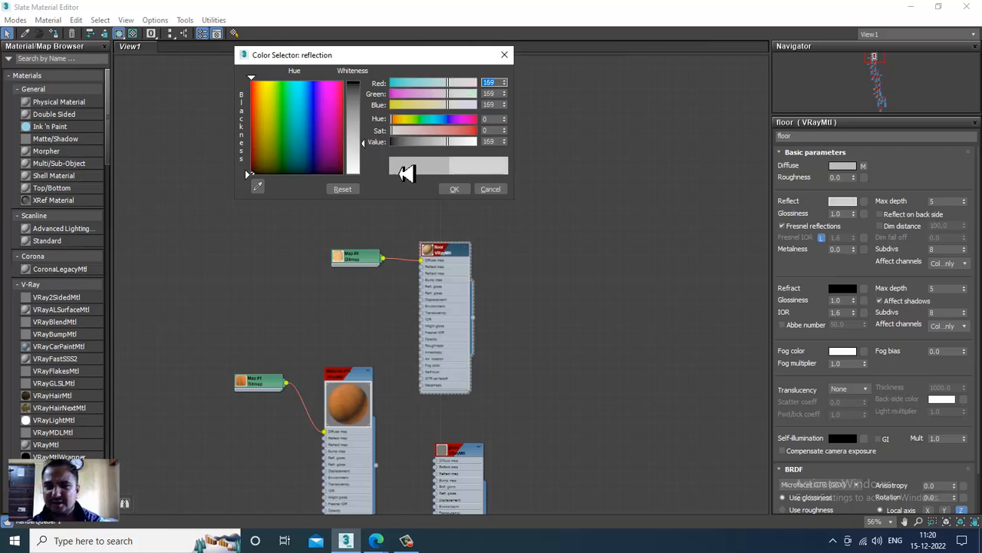
click(455, 189)
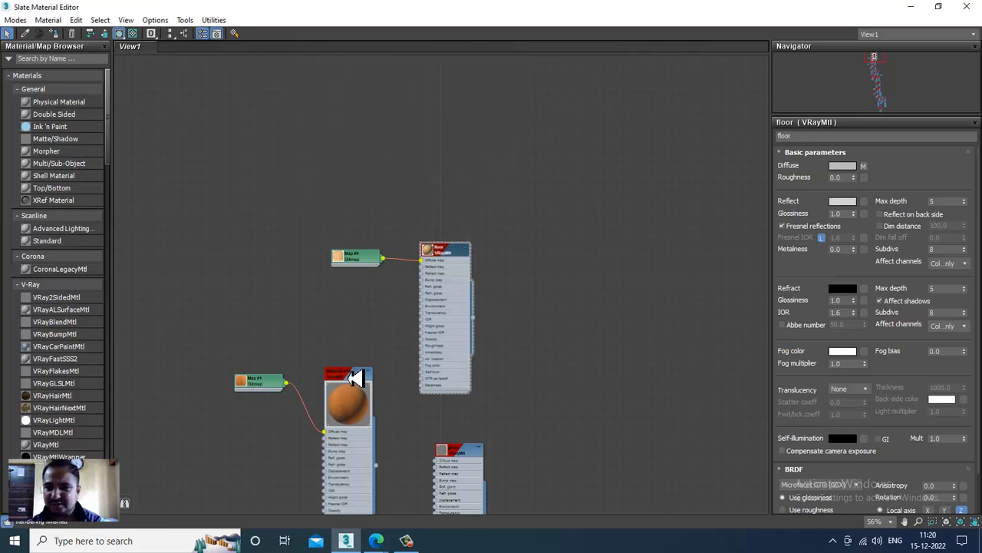
Step: Lighten the reflection colour of the orange wood material, Material #15
double_click(354, 376)
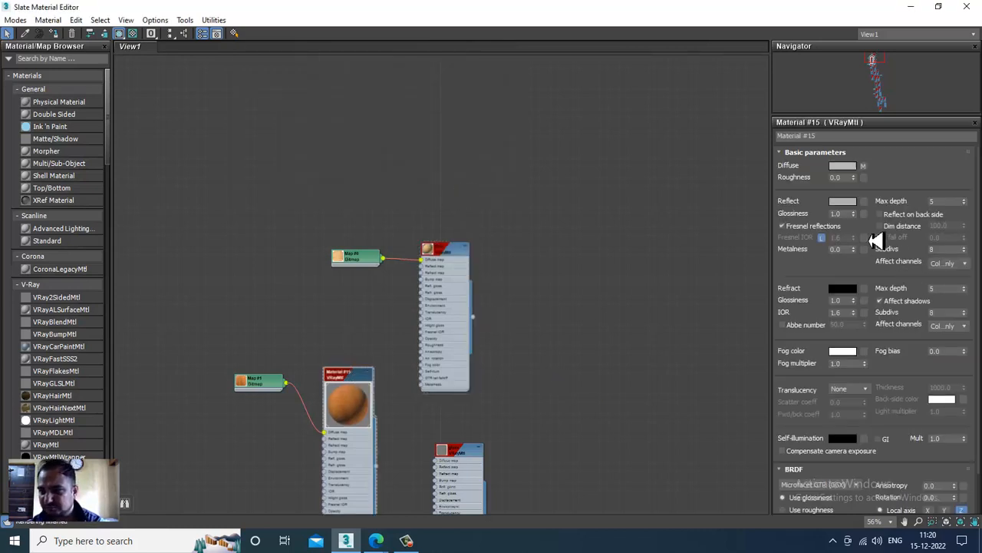
click(844, 202)
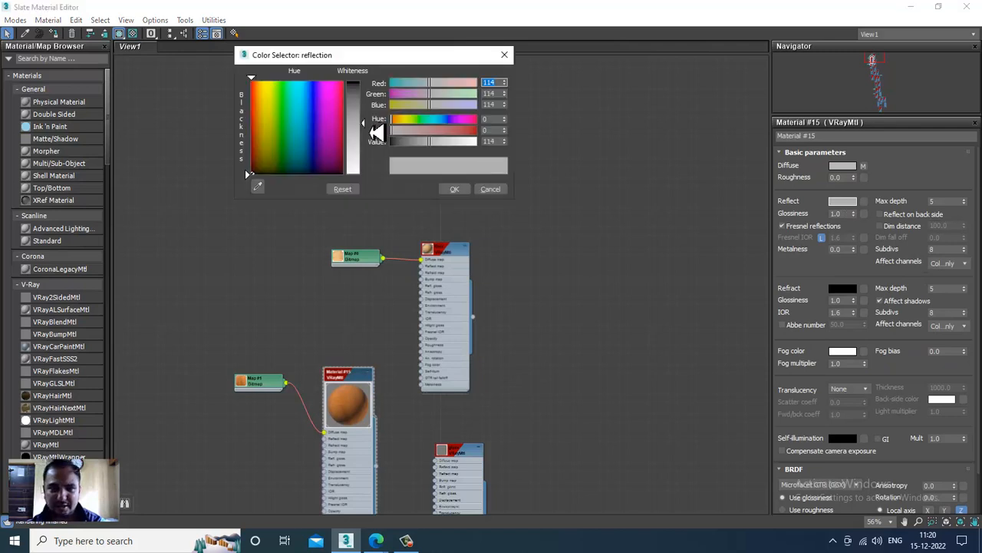
click(456, 189)
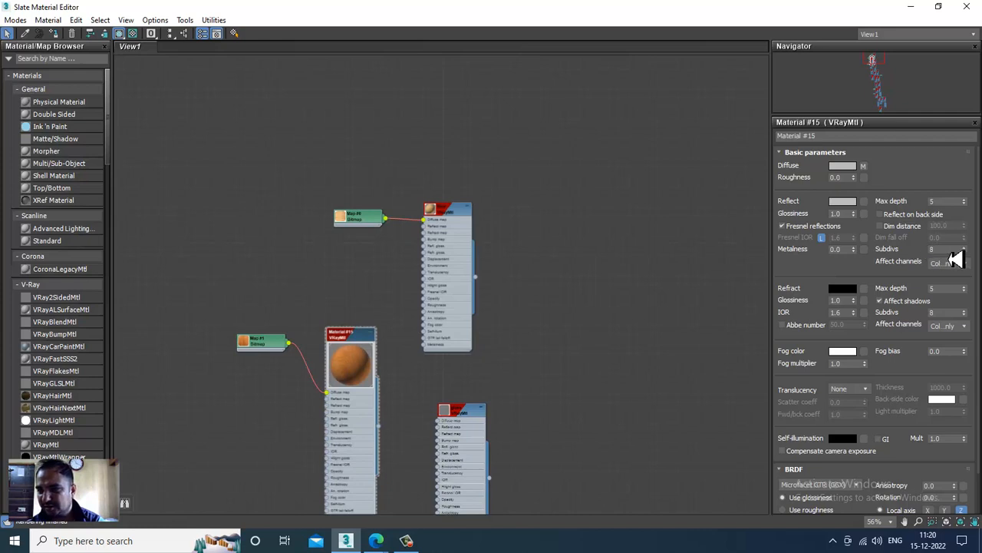
Step: Set the reflection subdivs to 32 for Material #15 and for the floor material
double_click(945, 249)
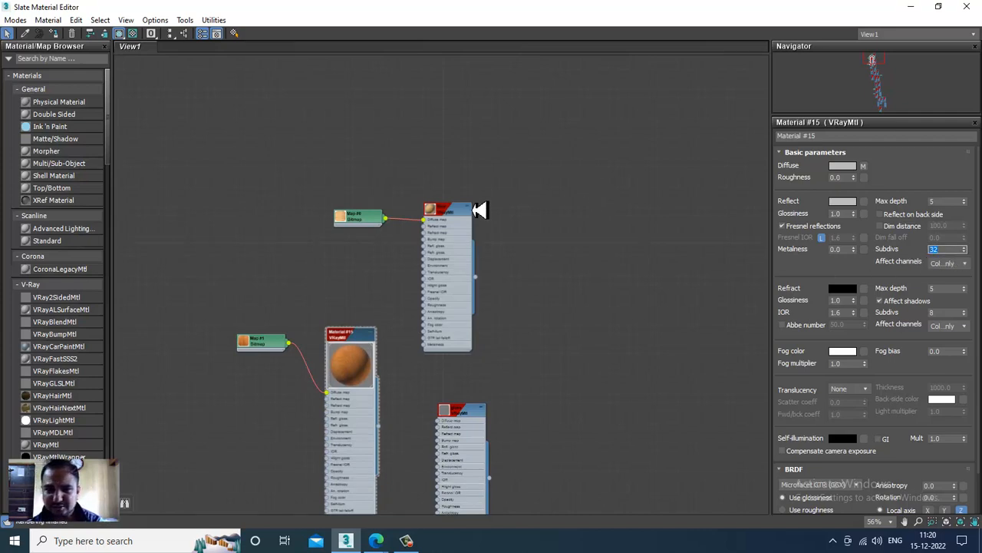
click(449, 213)
double_click(949, 250)
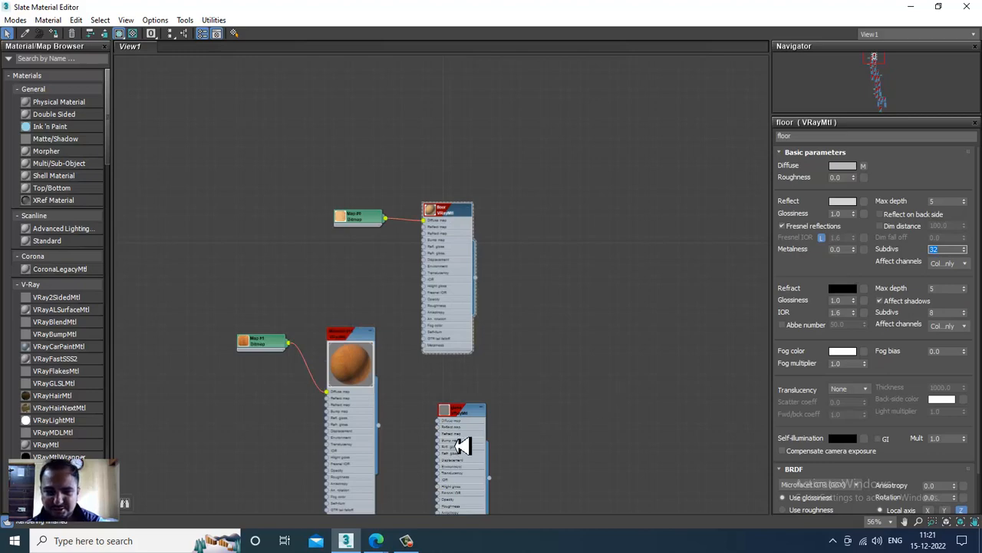
Step: Find the screen material further down the node view and lighten its reflection colour to a mid grey
middle_drag(459, 446, 453, 263)
middle_drag(473, 376, 493, 286)
scroll(580, 399, down, 1)
middle_drag(577, 447, 579, 316)
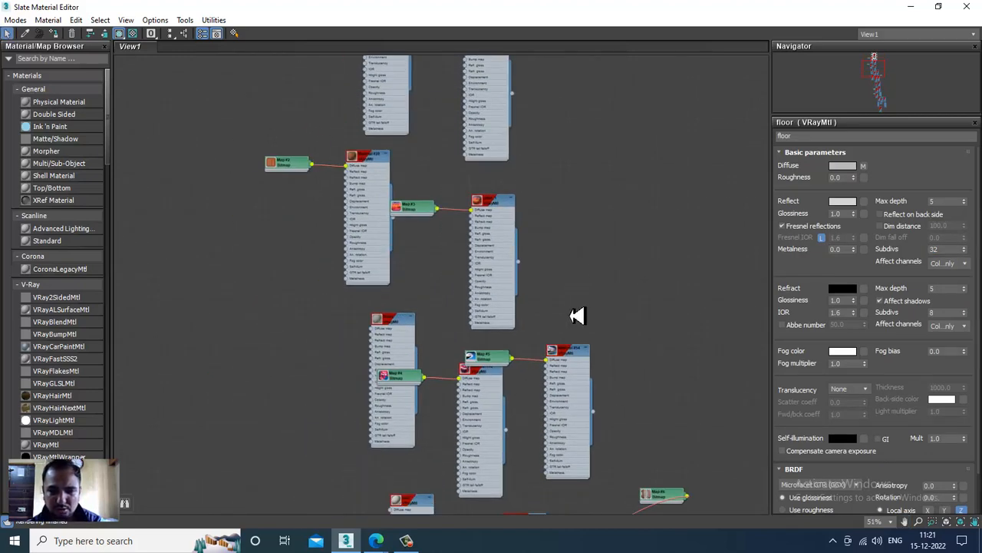
middle_drag(579, 426, 557, 283)
middle_drag(534, 421, 523, 354)
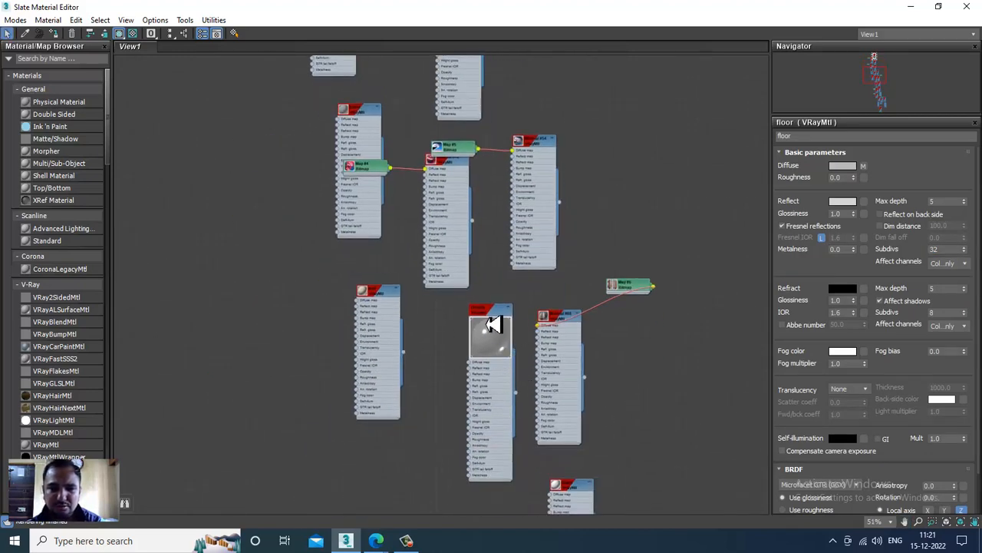
middle_drag(599, 399, 575, 245)
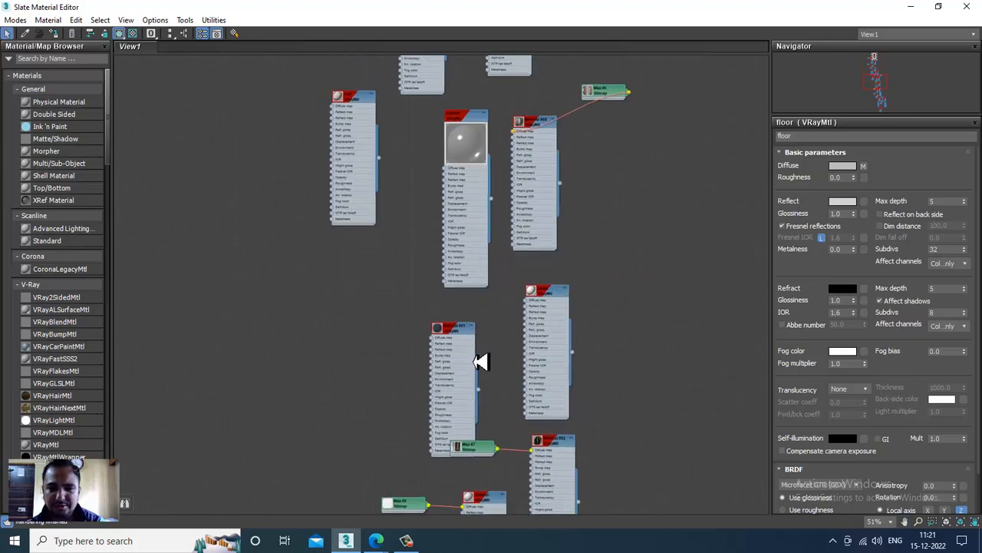
middle_drag(480, 358, 541, 258)
middle_drag(557, 419, 546, 335)
scroll(553, 342, down, 1)
double_click(587, 384)
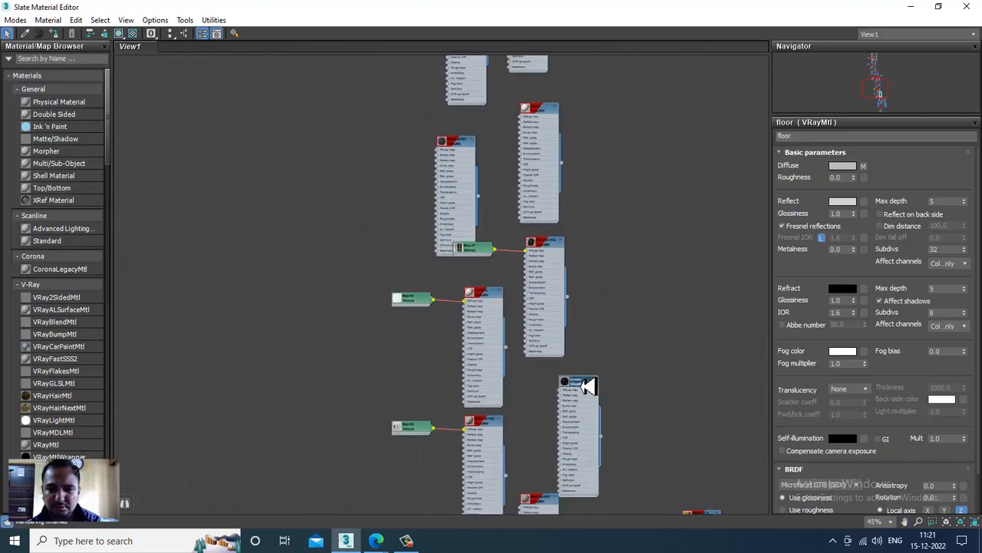
click(844, 194)
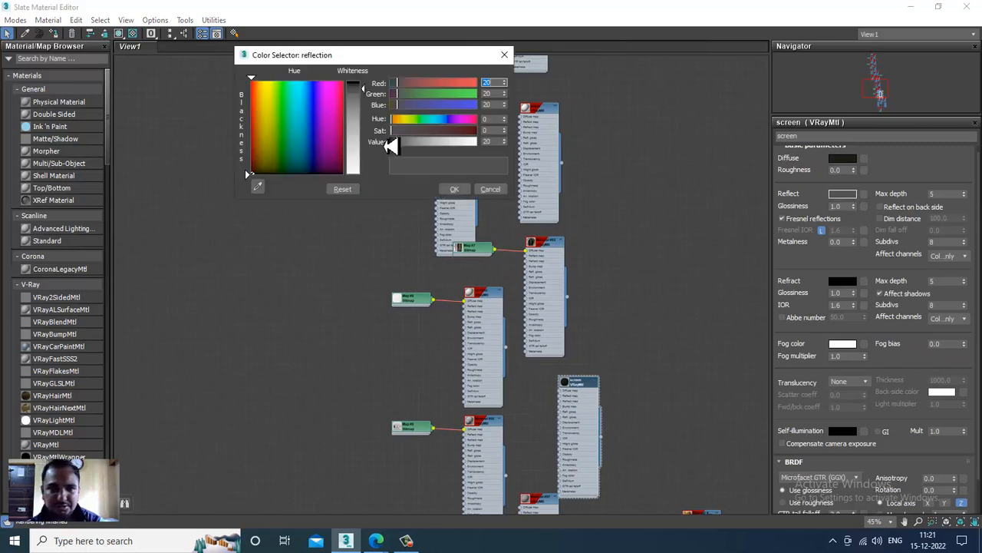
drag(367, 94, 375, 117)
click(456, 189)
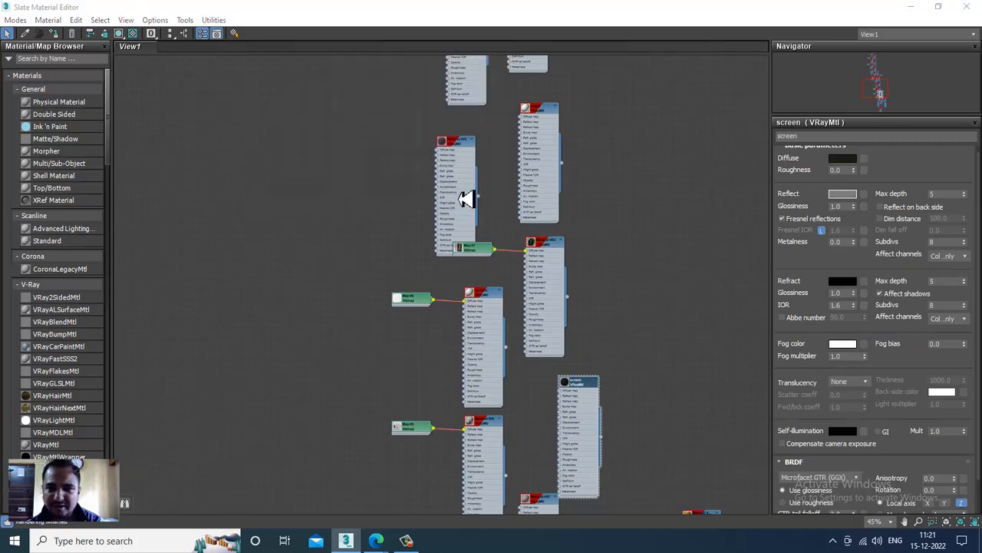
Step: Set the screen material's reflection subdivs to 32 and minimize the Slate Material Editor
double_click(942, 242)
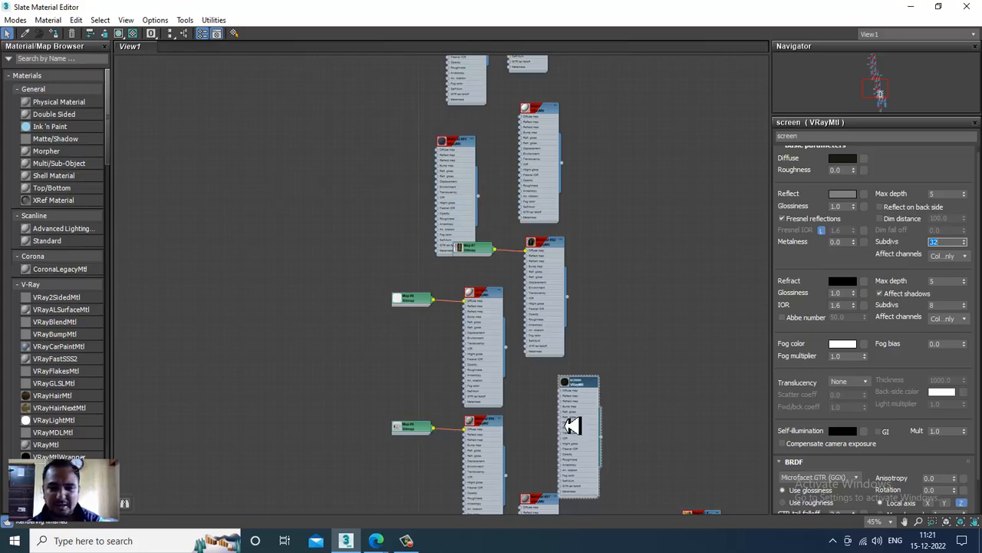
middle_drag(589, 407, 564, 191)
middle_drag(629, 364, 601, 310)
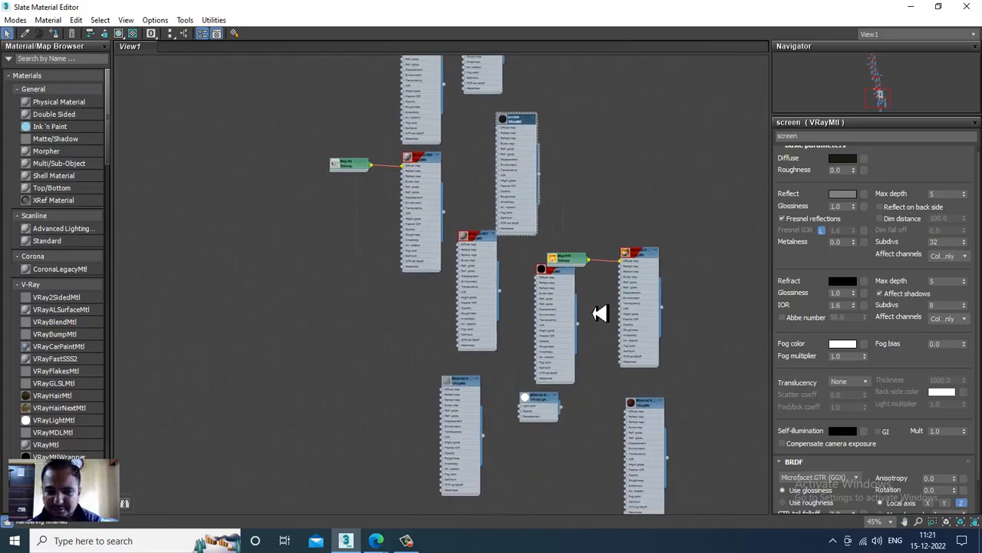
click(913, 5)
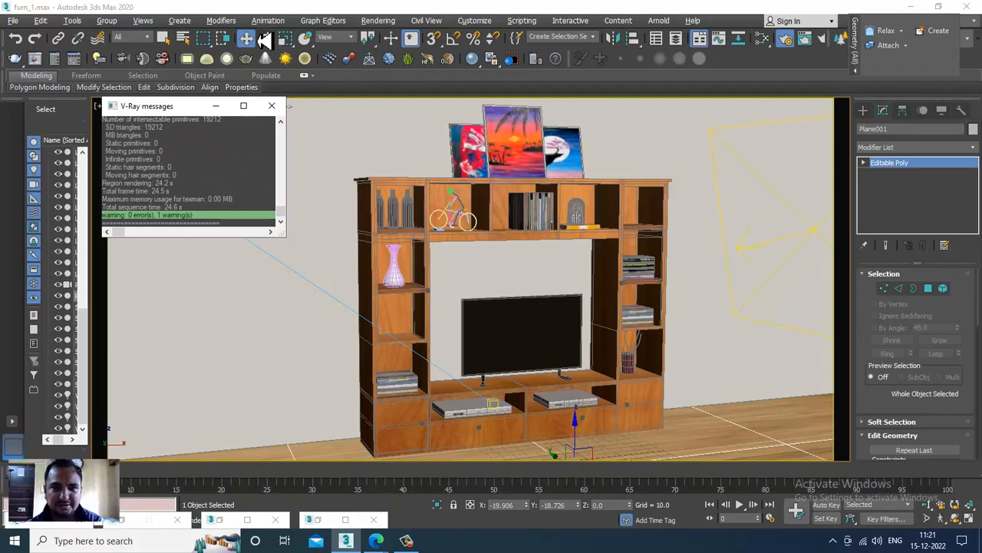
Step: Start a test render of the camera view and inspect the lower shelf with the DVD players up close
click(385, 23)
click(399, 46)
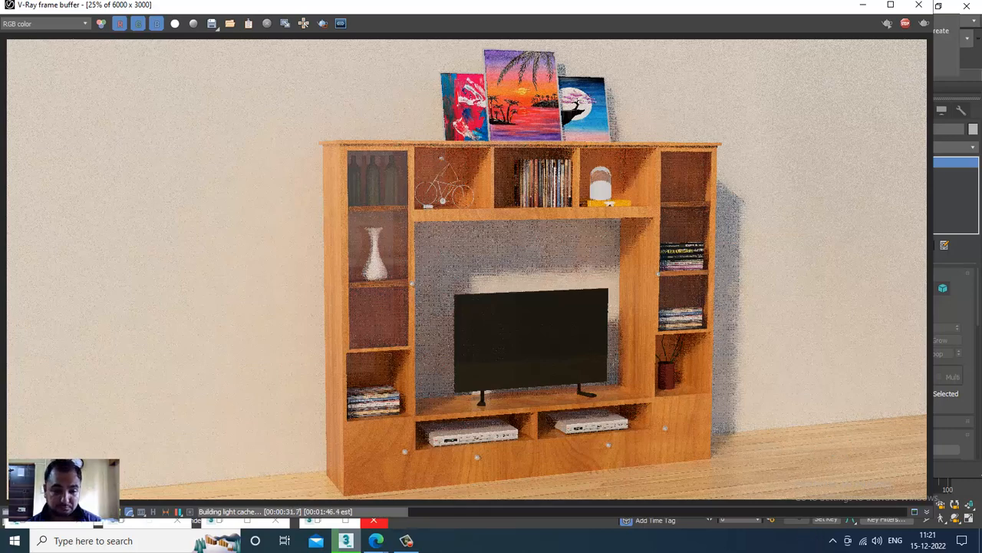
click(407, 540)
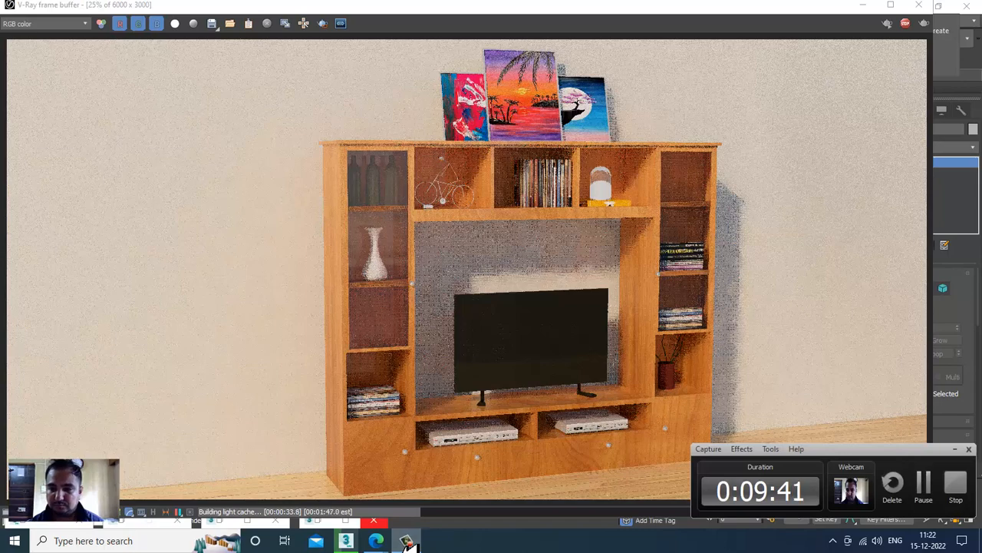
click(406, 540)
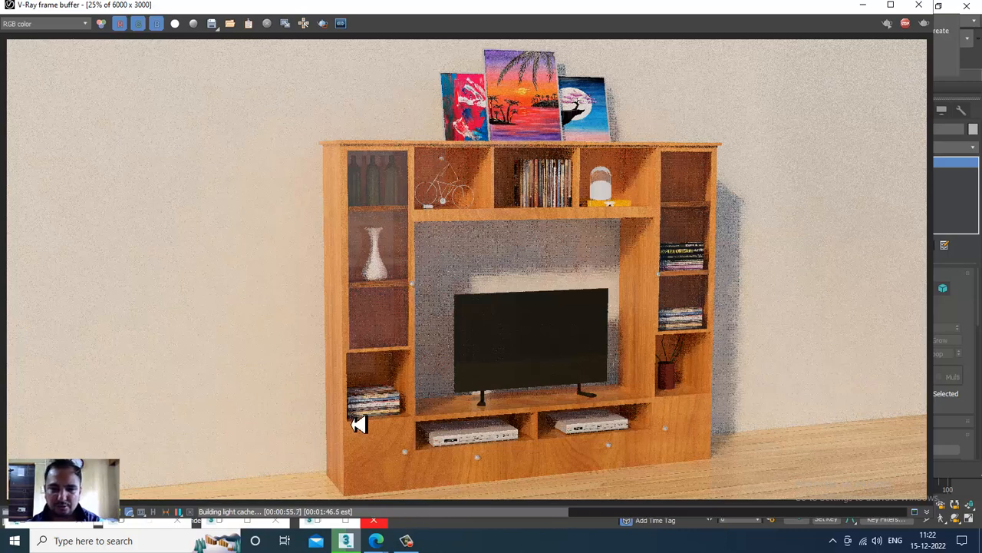
scroll(358, 423, up, 2)
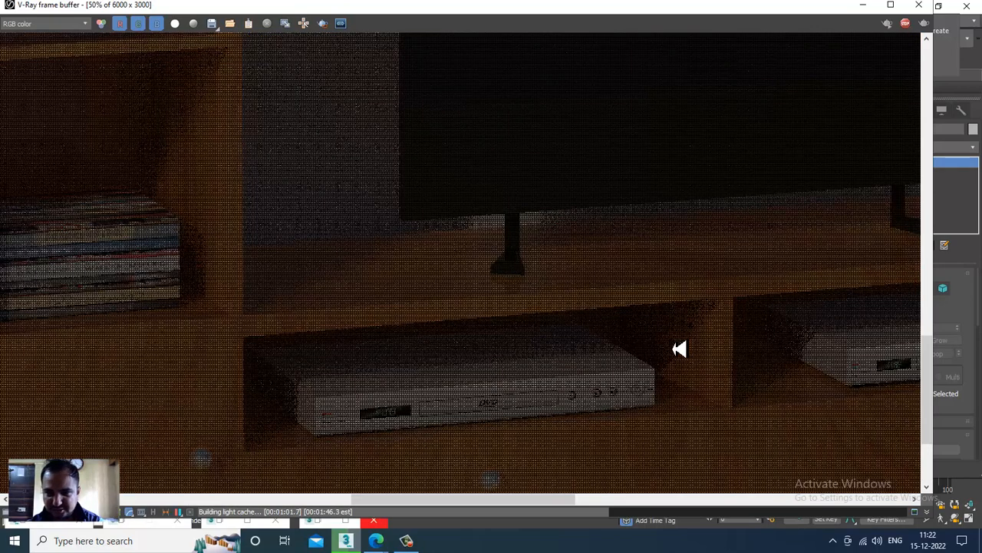
scroll(680, 348, down, 1)
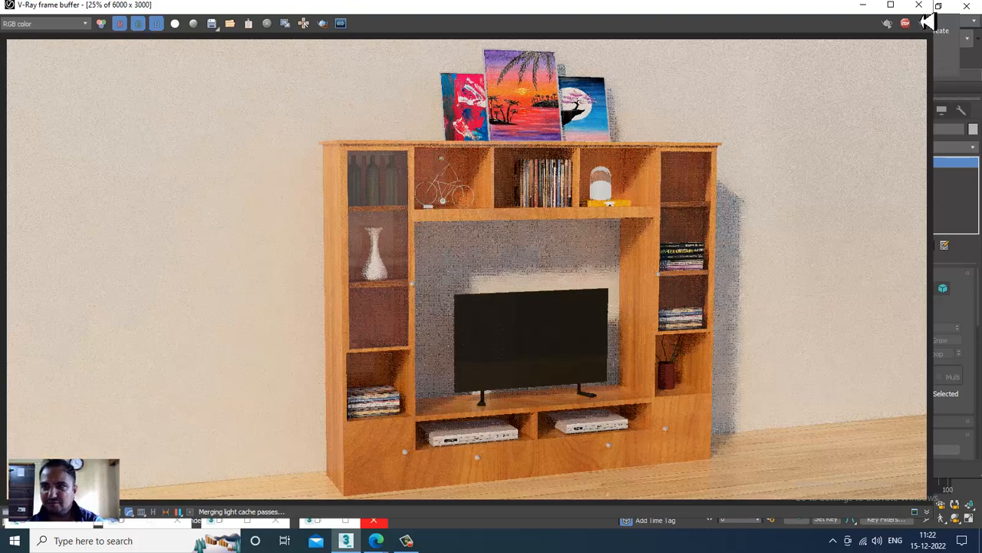
click(921, 6)
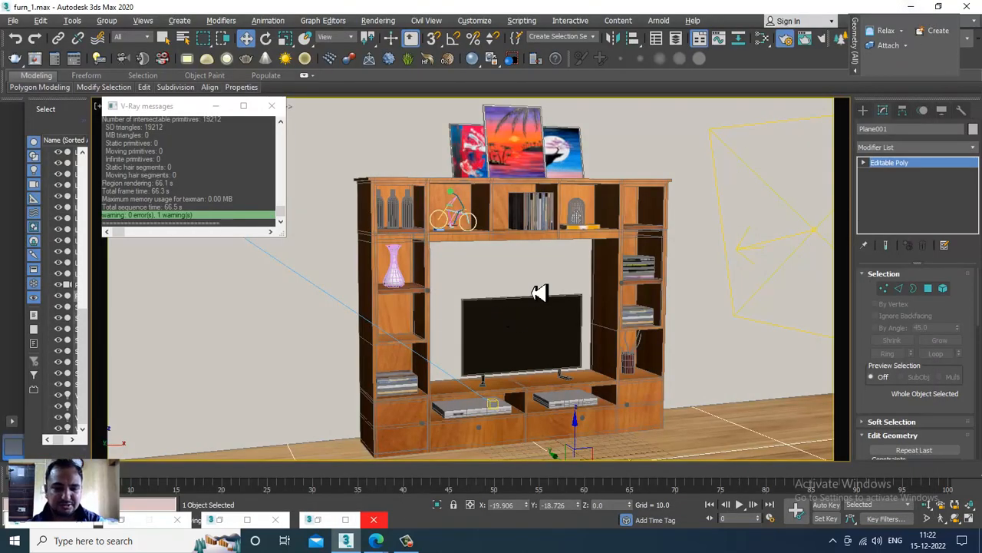
Step: Reopen the material editor and set the chrome material's reflection subdivs to 16
click(380, 21)
click(433, 93)
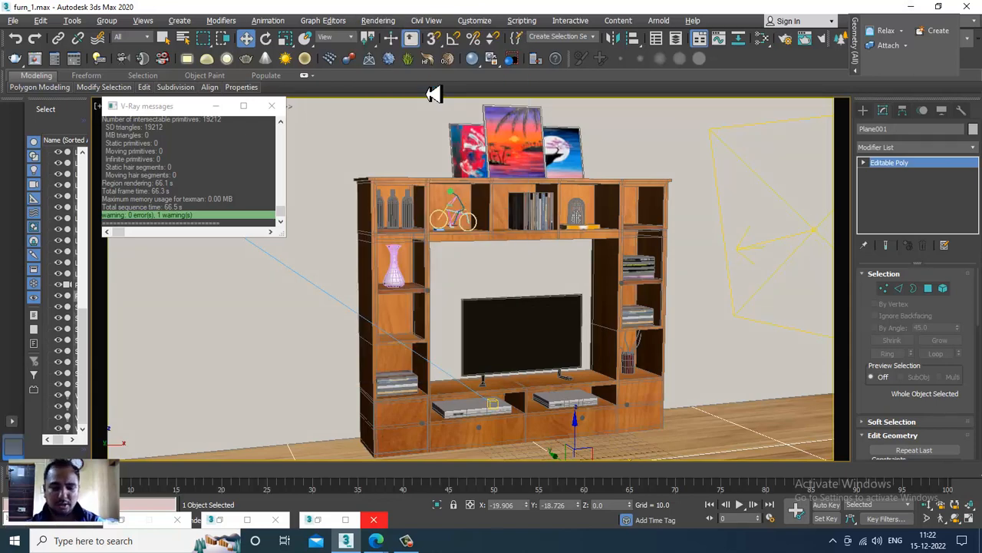
key(m)
middle_drag(623, 188, 596, 427)
middle_drag(576, 170, 551, 346)
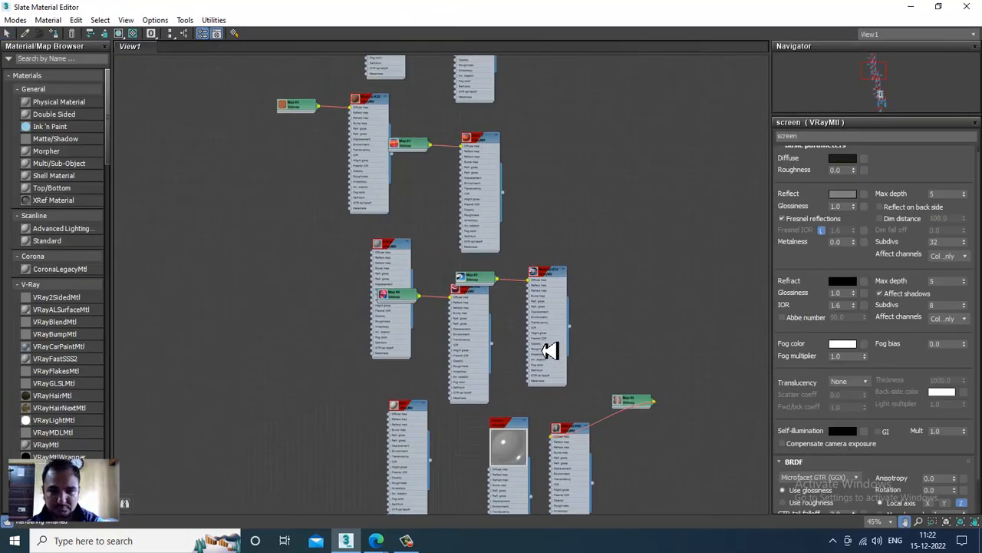
double_click(518, 439)
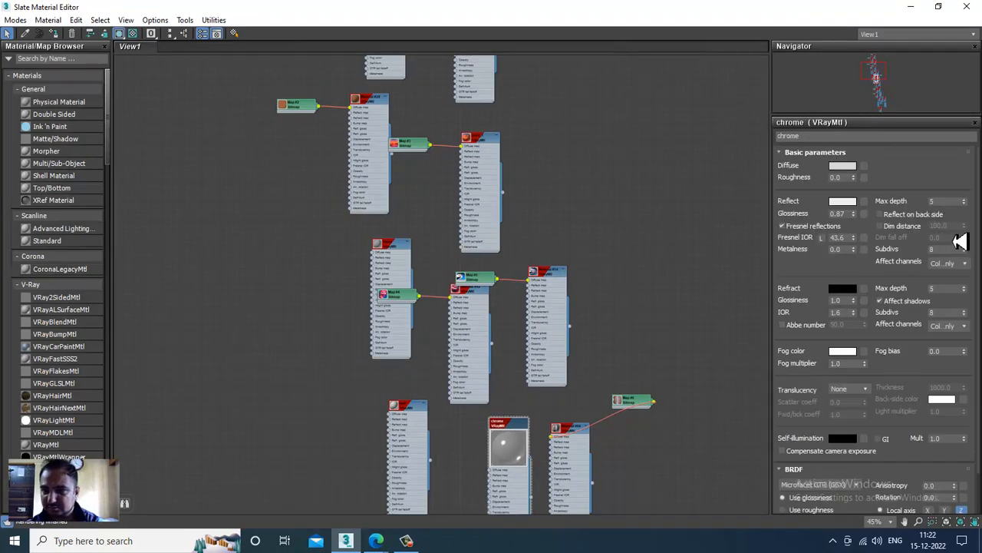
double_click(940, 249)
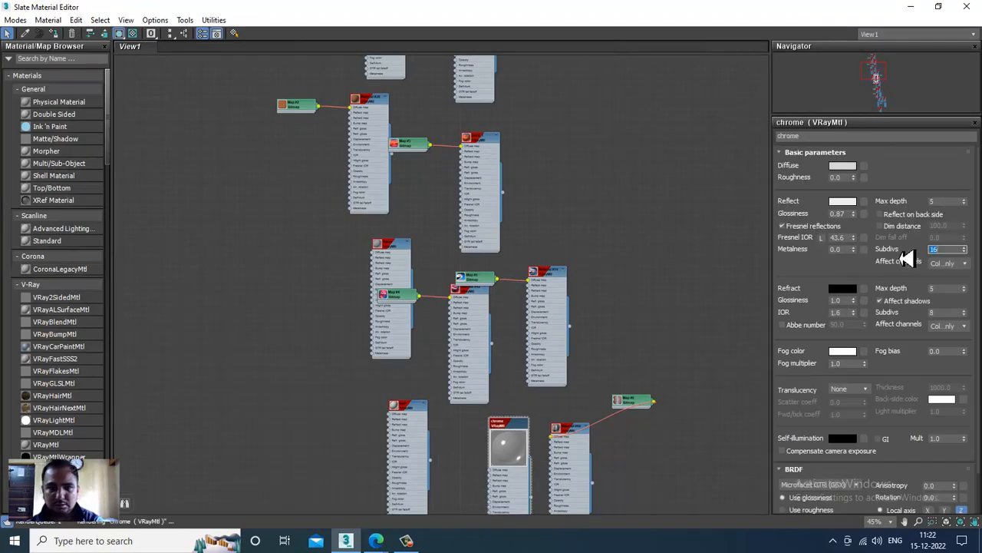
Step: Set the reflection subdivs to 16 for the glass material and for Material #28
middle_drag(536, 123, 591, 385)
click(531, 259)
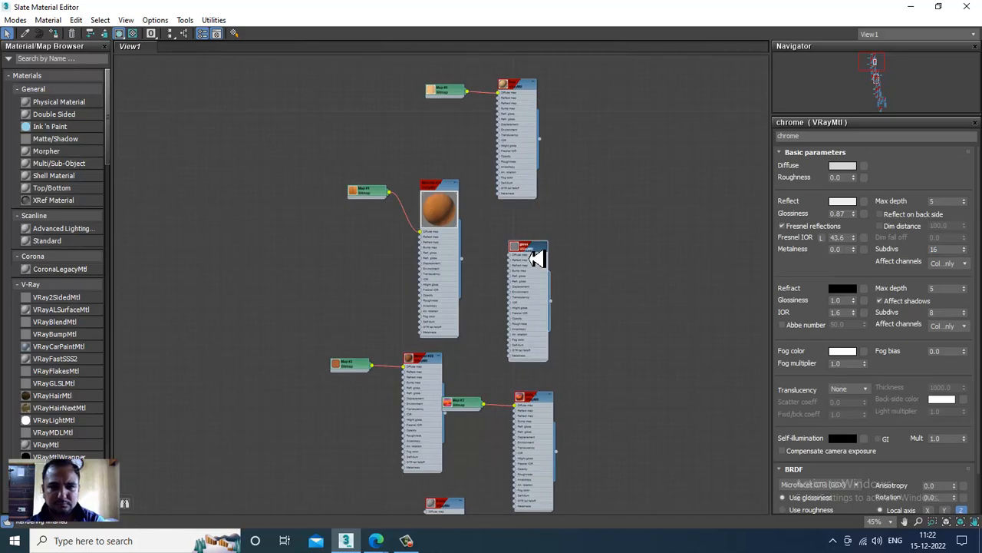
double_click(530, 255)
drag(949, 251, 876, 253)
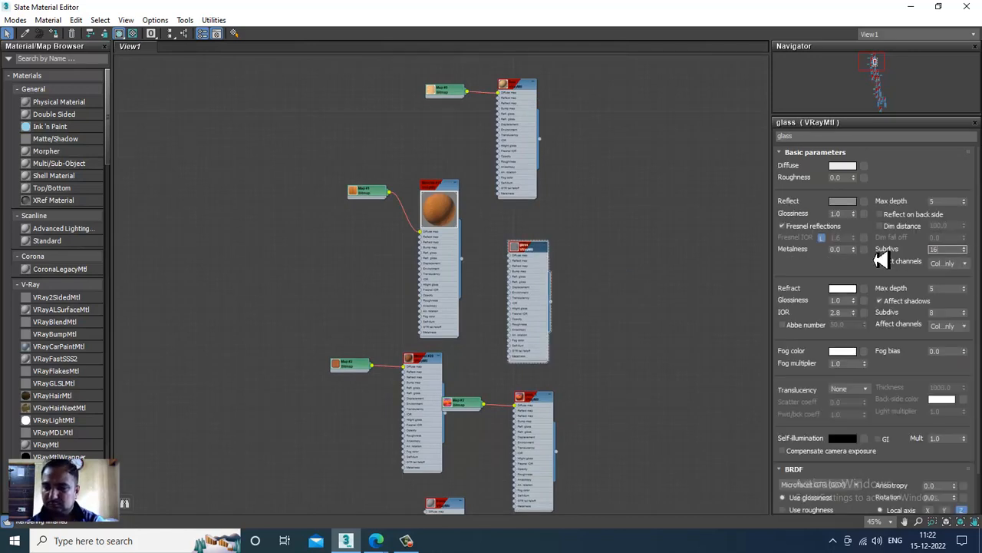
middle_drag(473, 408, 456, 307)
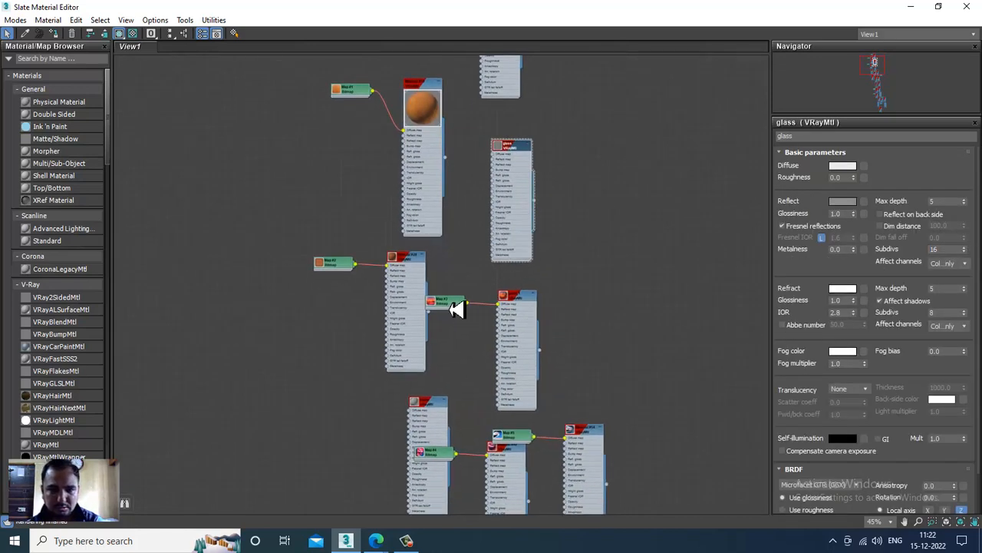
double_click(420, 269)
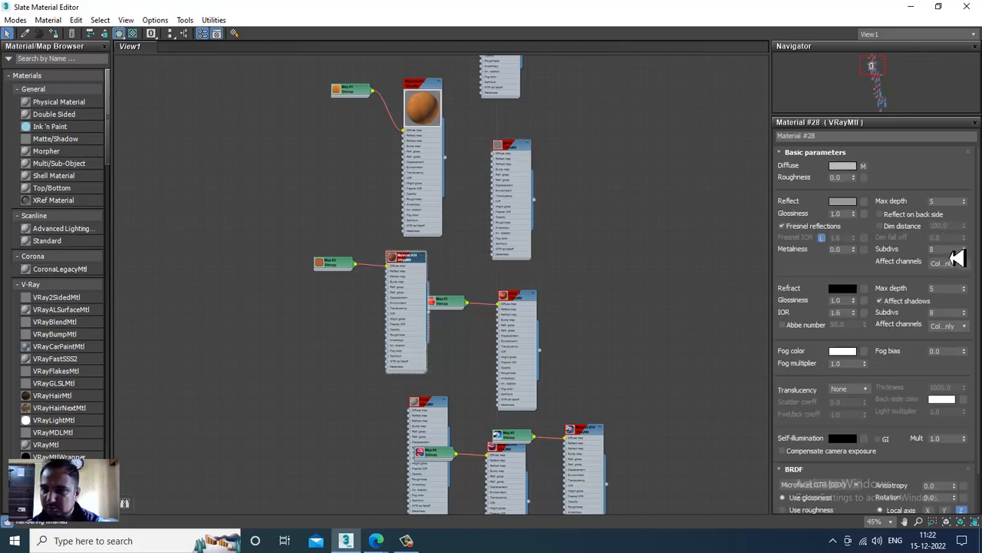
drag(952, 250, 860, 261)
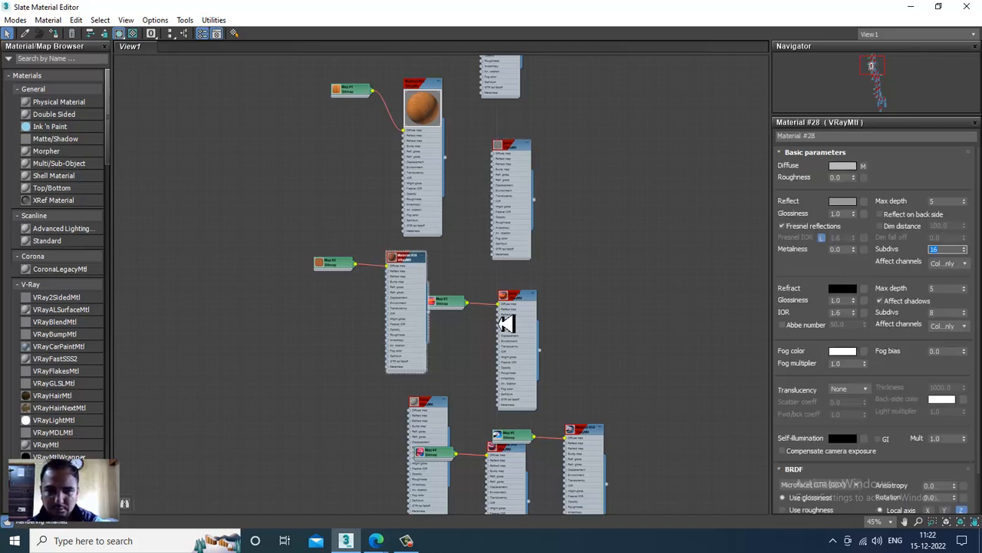
Step: Set the reflection subdivs to 16 for the paint_1 and frame materials
double_click(525, 299)
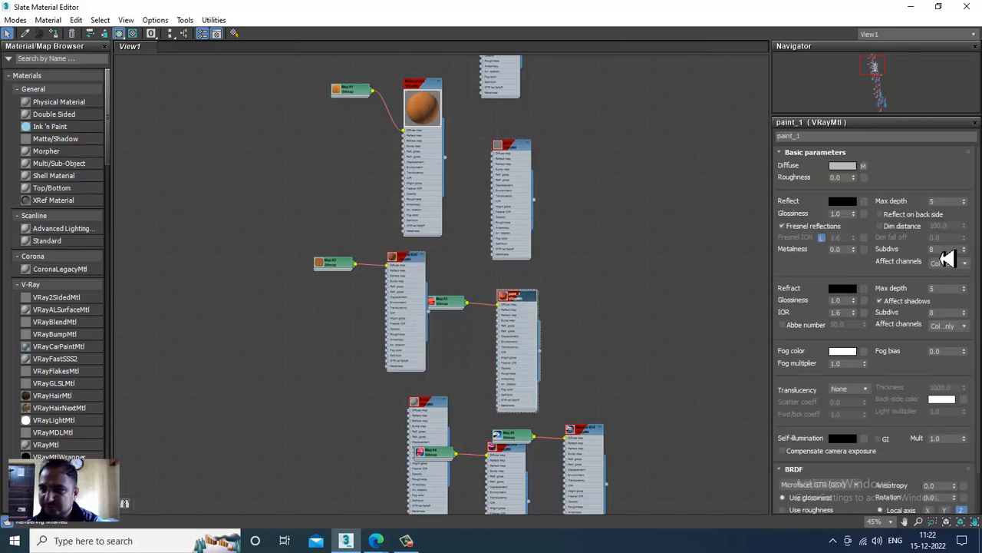
drag(949, 251, 866, 262)
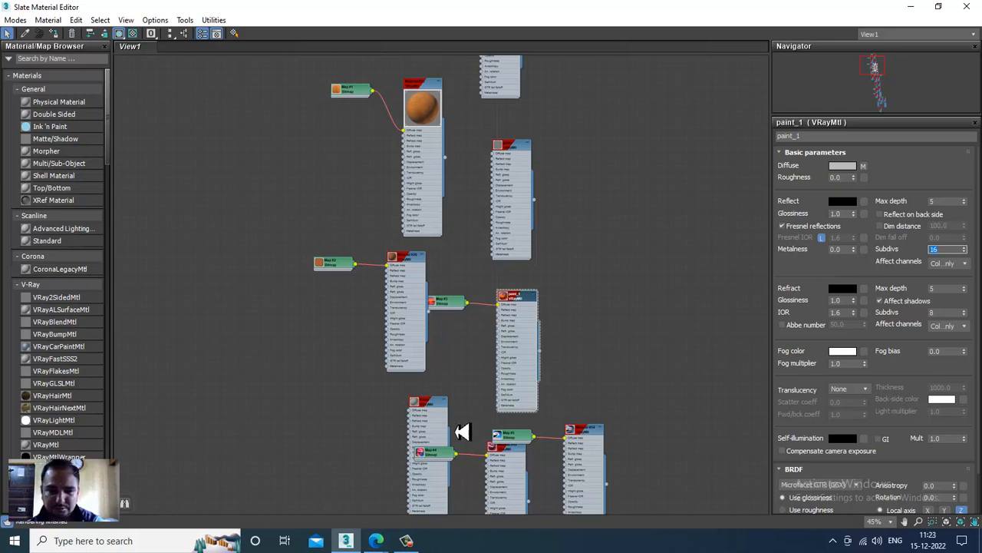
click(437, 407)
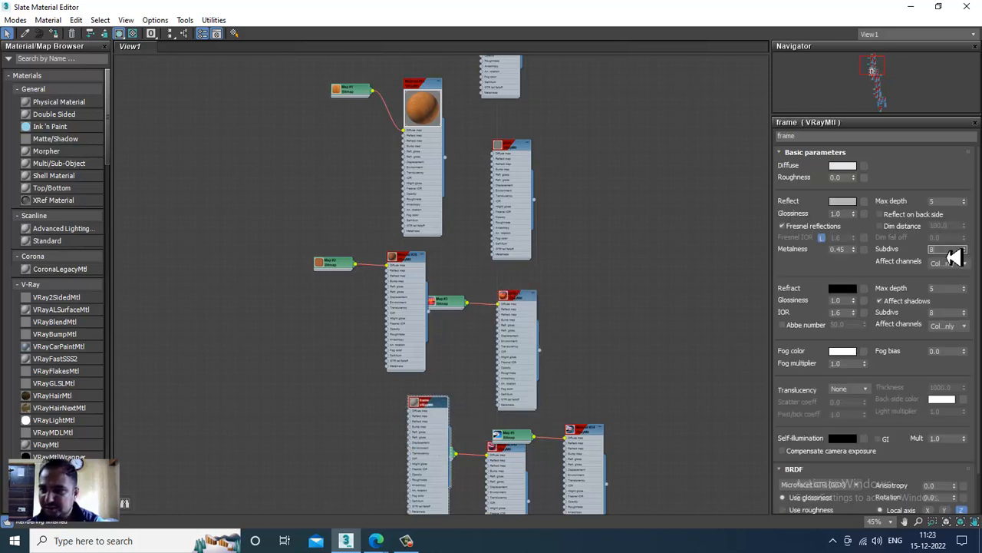
drag(954, 250, 886, 263)
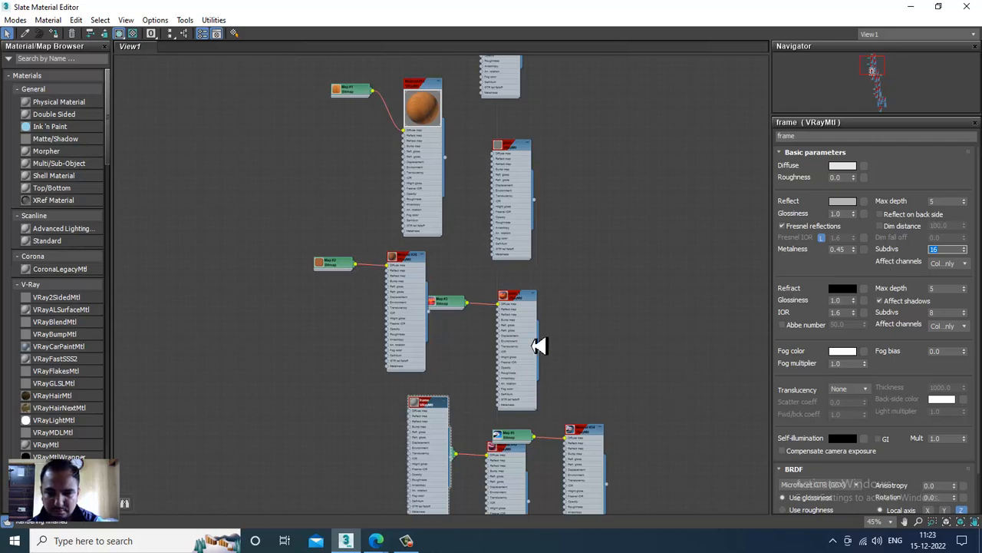
Step: Set the reflection subdivs to 16 for the wall material and Material #81, and minimize the Slate Material Editor
middle_drag(537, 345, 507, 237)
click(415, 359)
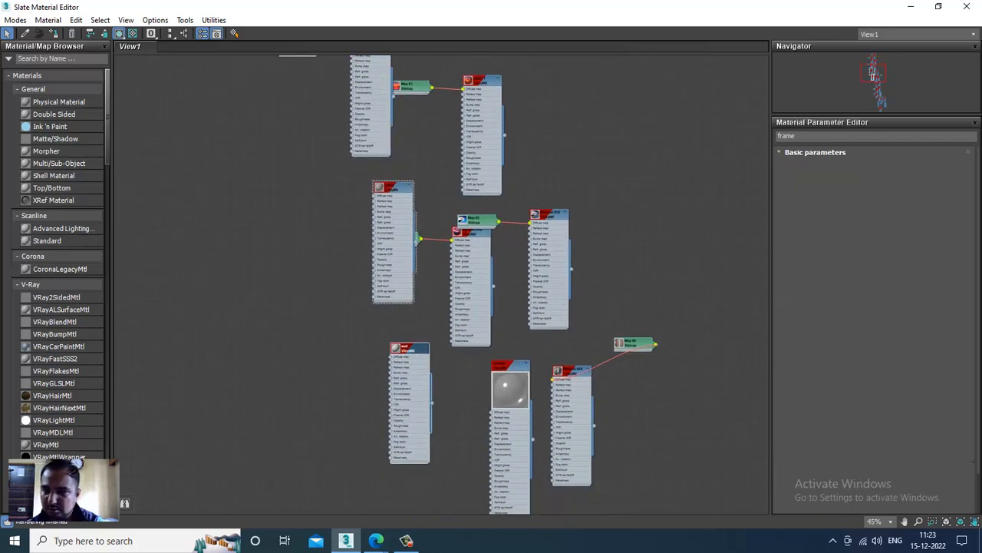
drag(952, 250, 877, 241)
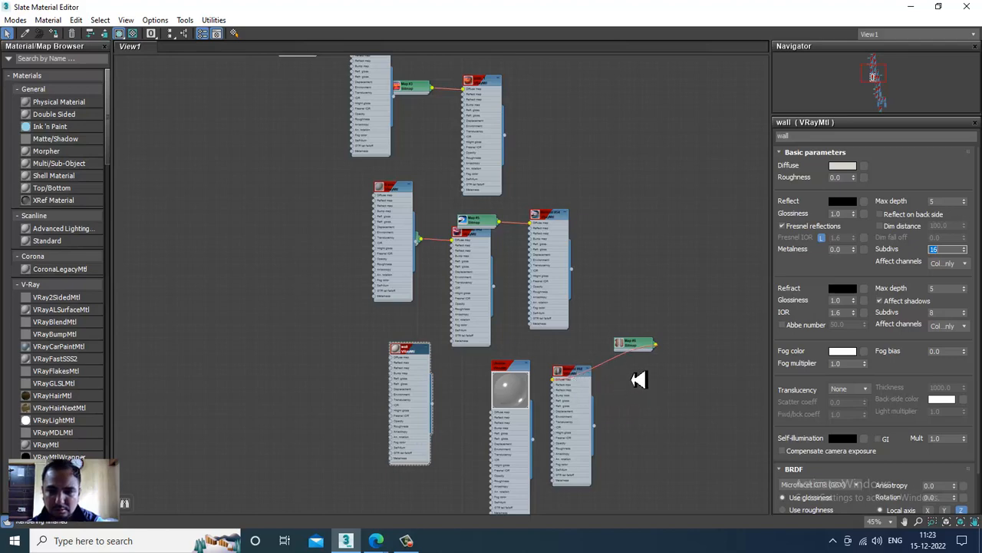
scroll(638, 379, down, 4)
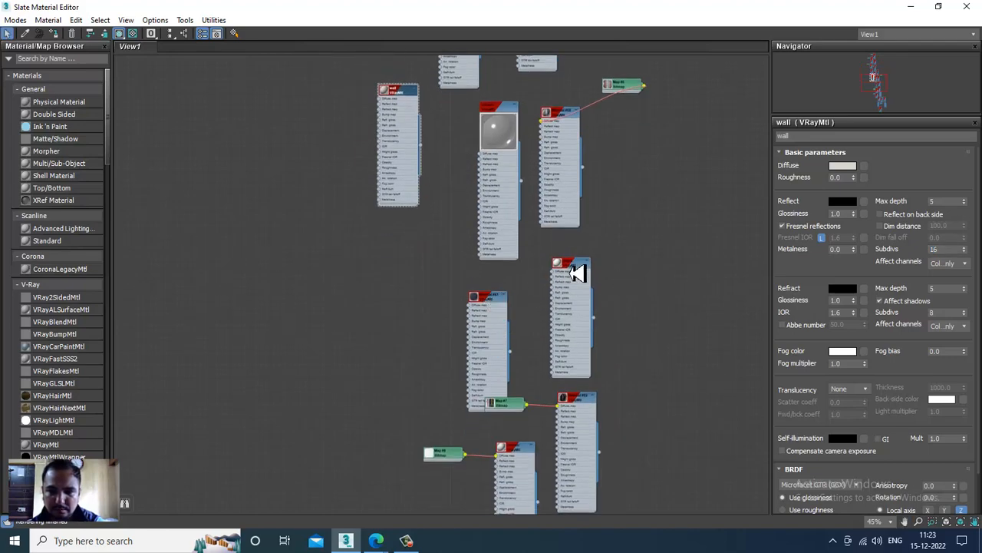
double_click(577, 273)
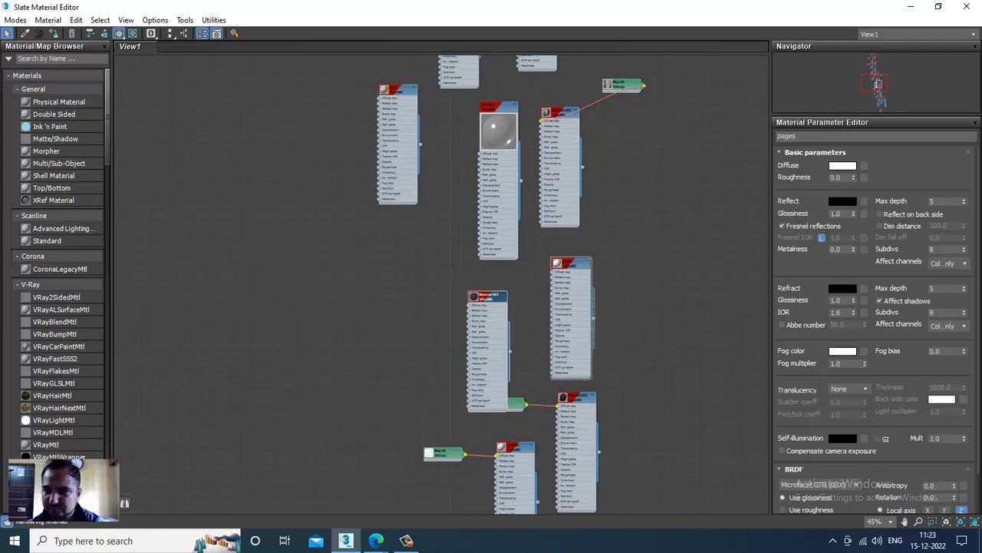
double_click(490, 297)
drag(946, 252, 862, 266)
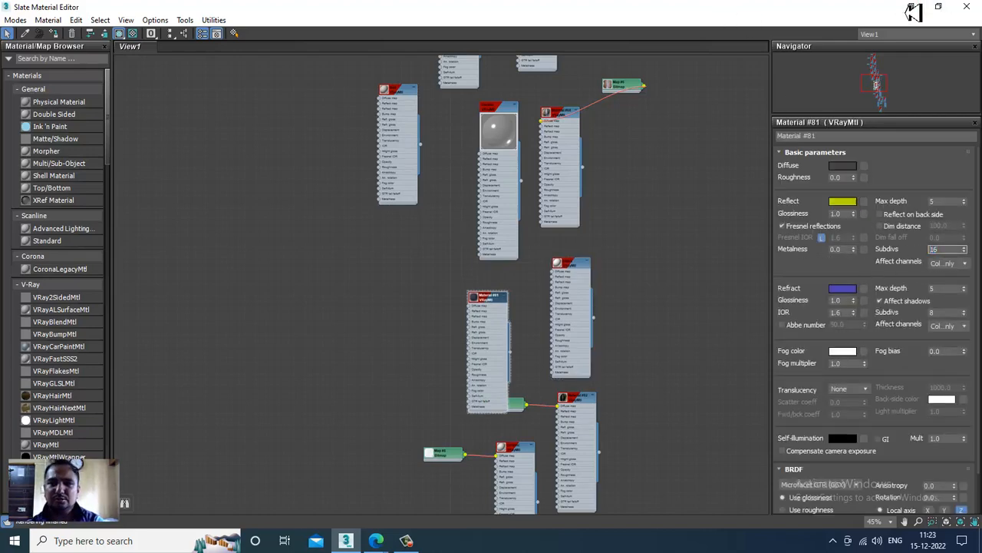
click(911, 6)
Step: Switch the V-Ray global switches in Render Setup to Expert mode and set the max transparency levels to 75
click(379, 21)
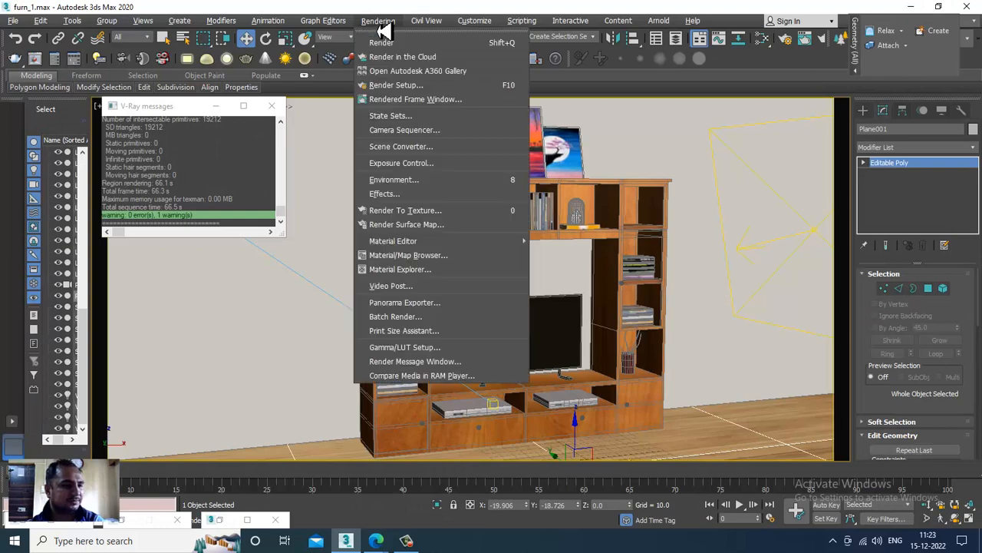
click(442, 101)
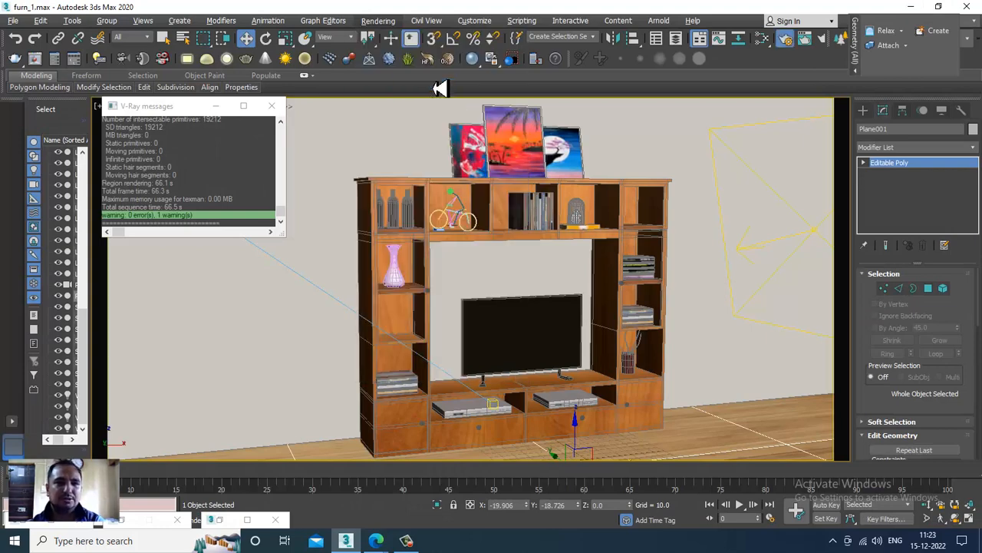
click(393, 37)
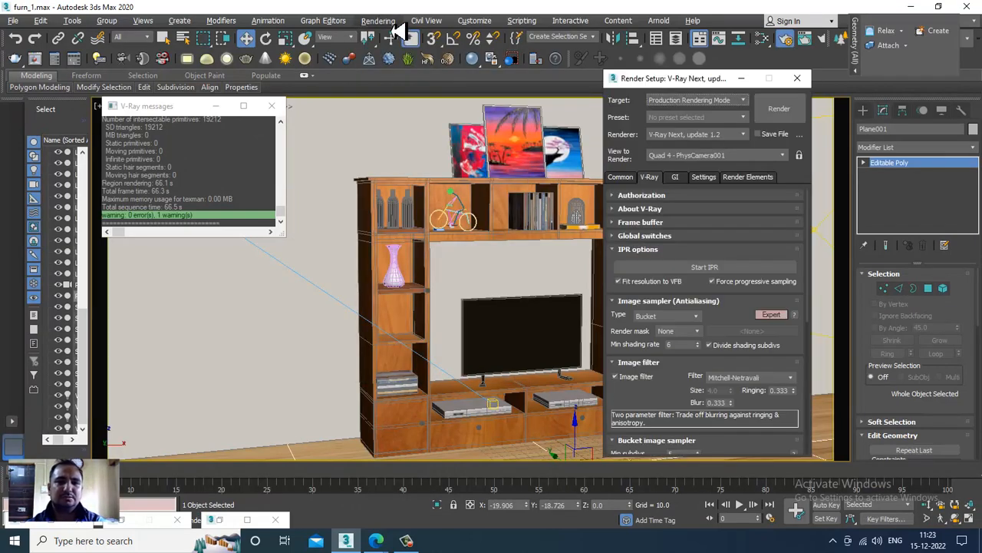
click(638, 236)
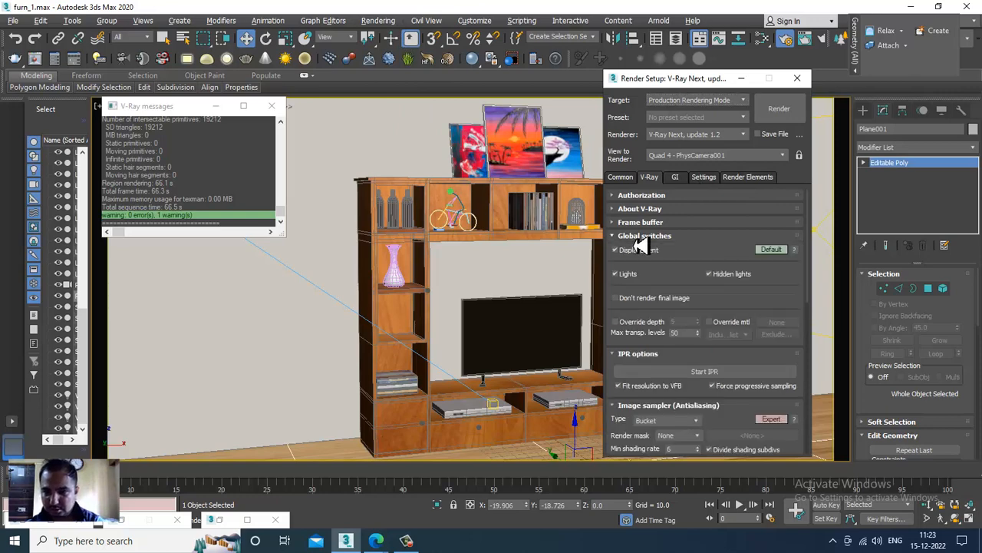
click(776, 253)
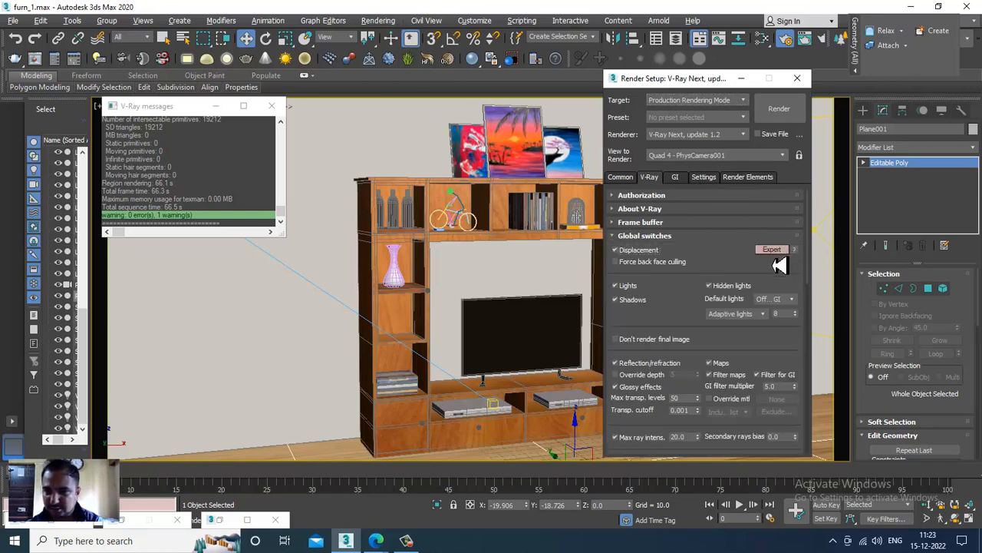
drag(679, 300, 682, 214)
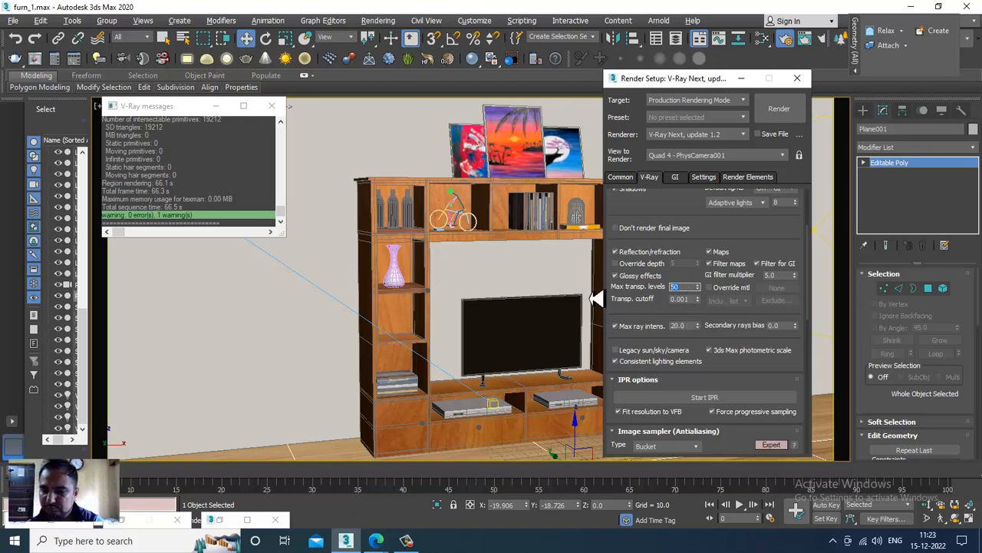
text(75)
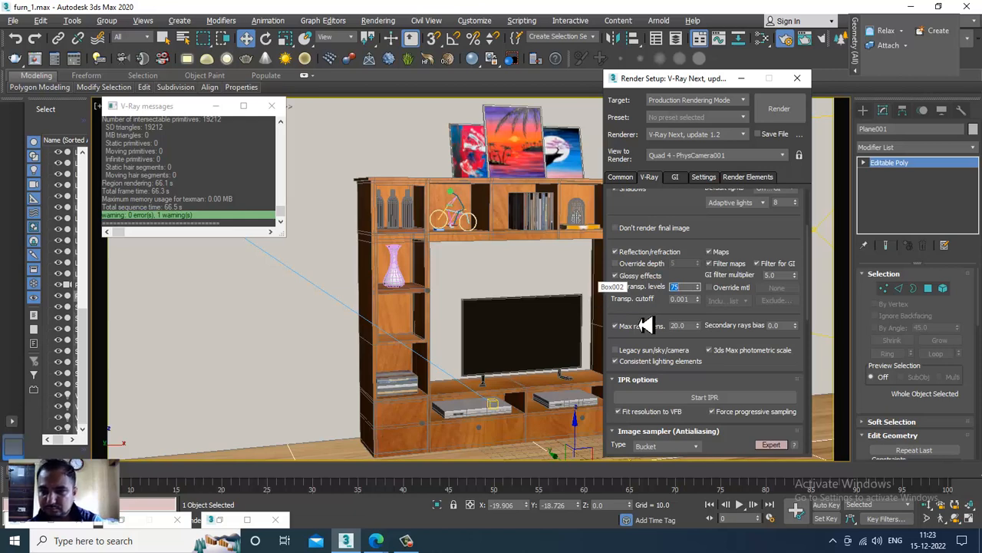
Step: Set the min shading rate of the V-Ray image sampler to 8
scroll(683, 311, down, 2)
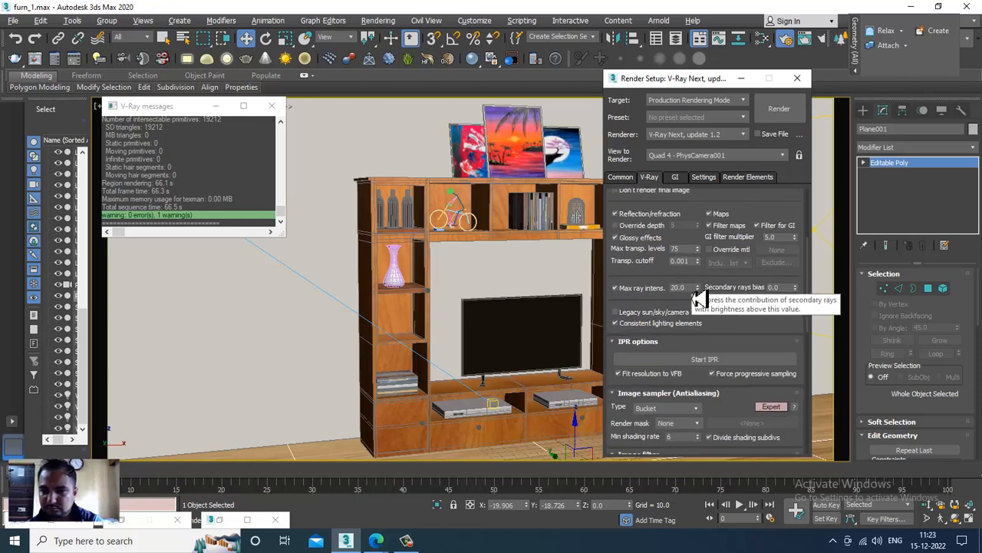
drag(735, 340, 737, 266)
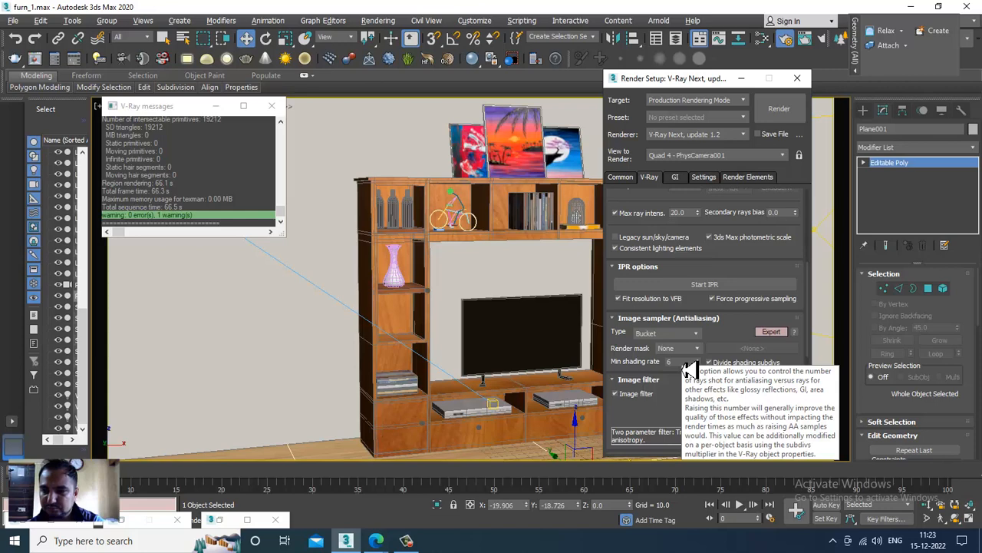
drag(680, 364, 652, 366)
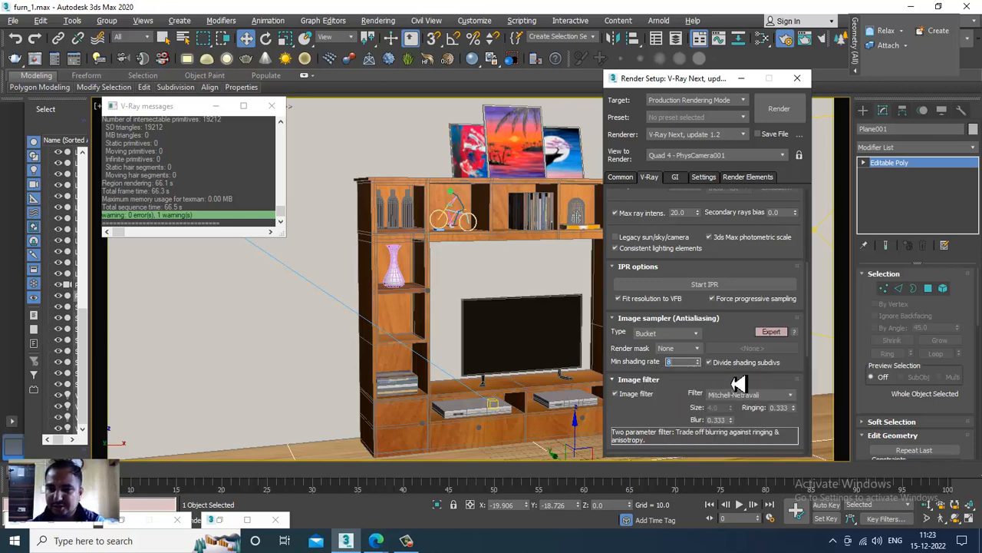
Step: Change the image filter to Catmull-Rom and set the Global DMC min samples to 64
click(754, 396)
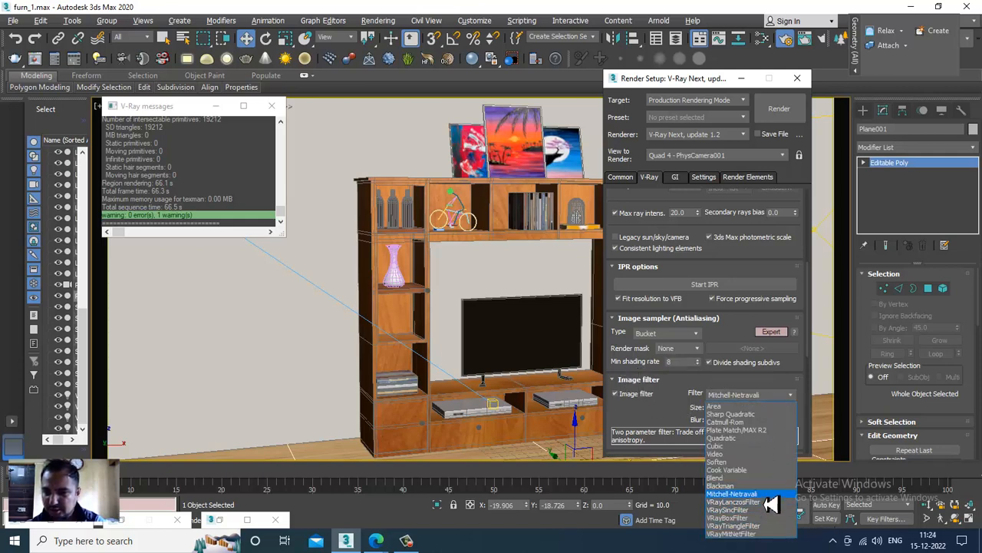
click(752, 422)
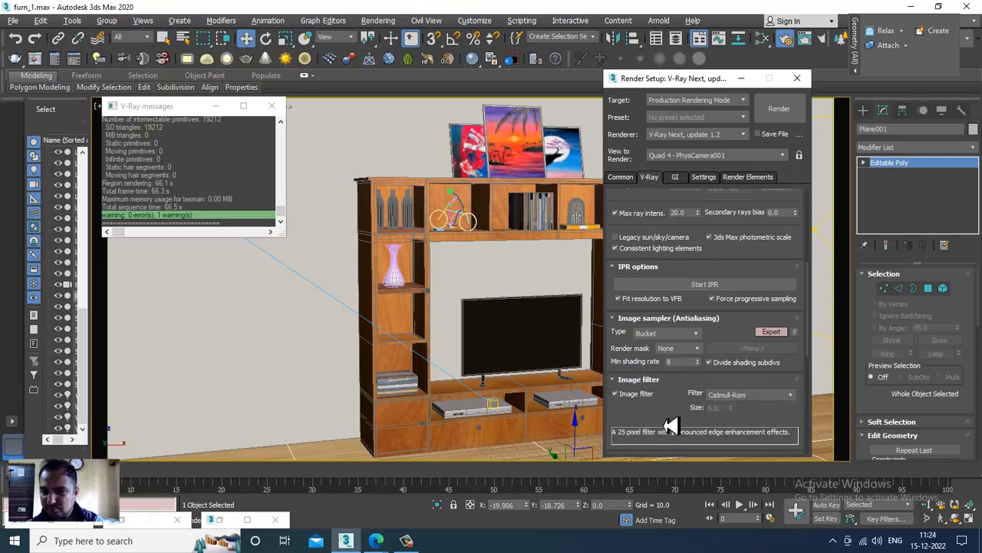
scroll(685, 267, down, 3)
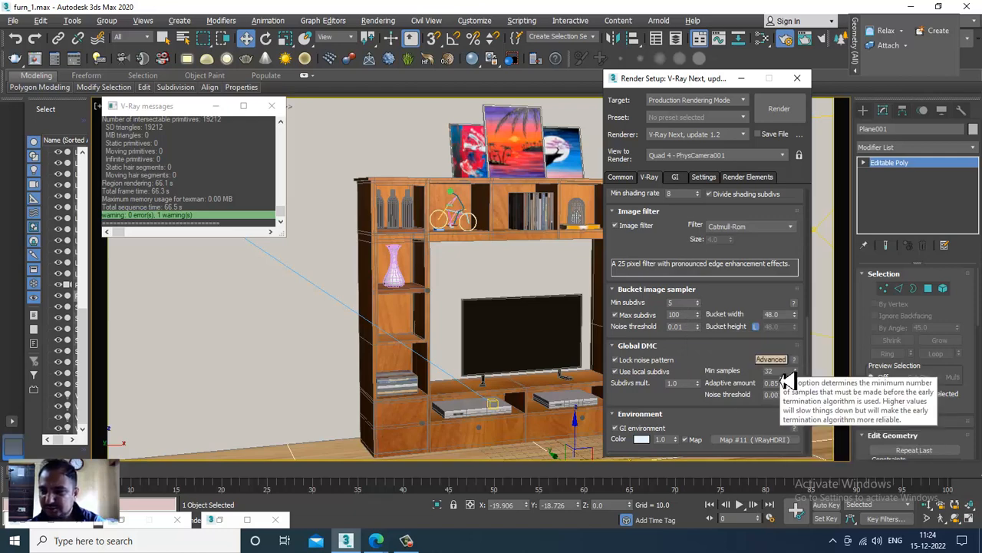
drag(781, 371, 744, 371)
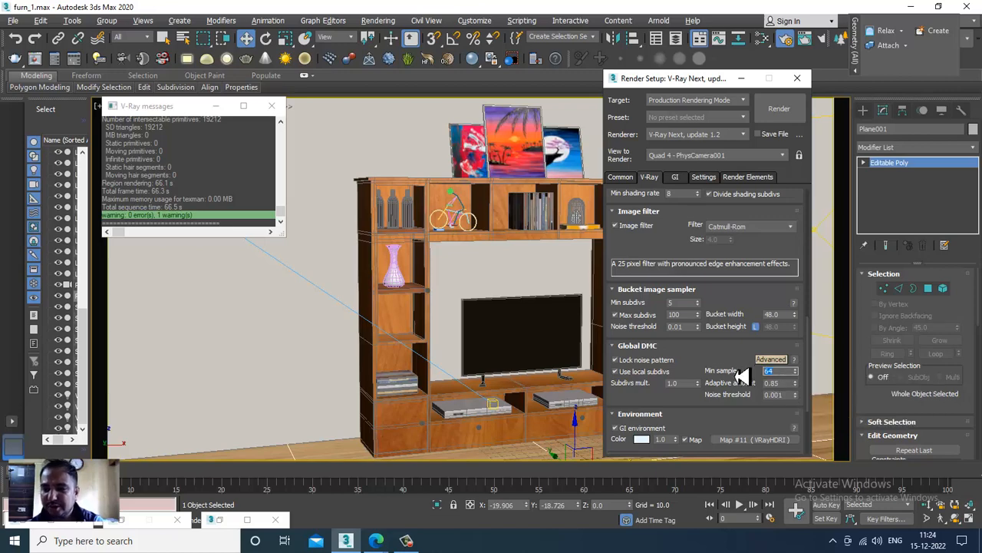
Step: Set the color mapping type to HSV exponential and switch the color mapping settings to Expert mode
scroll(712, 412, down, 3)
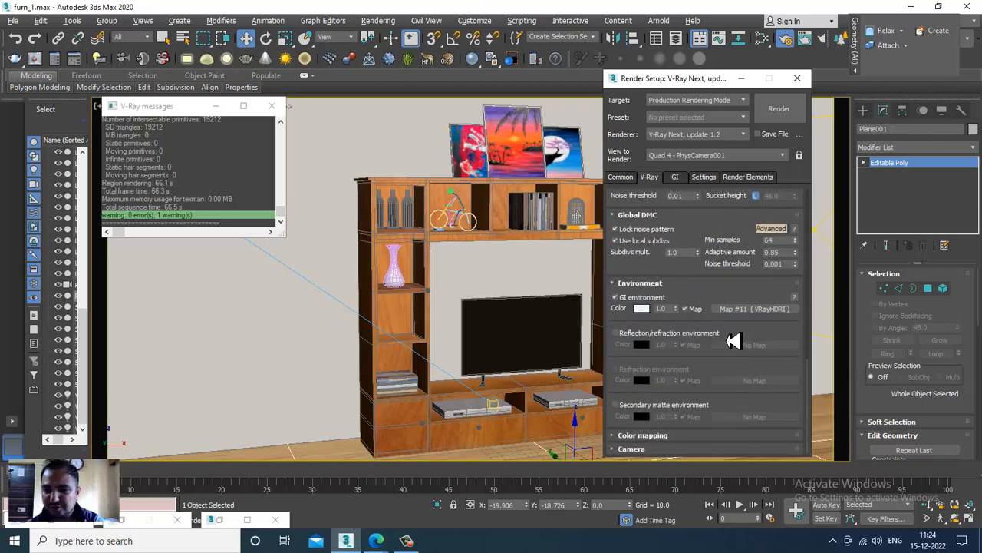
click(664, 437)
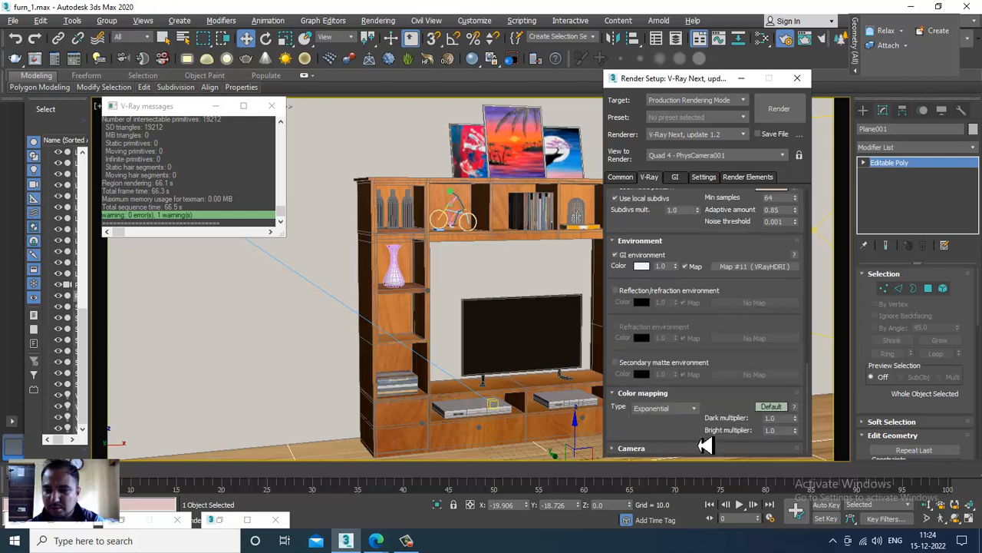
click(685, 408)
click(666, 439)
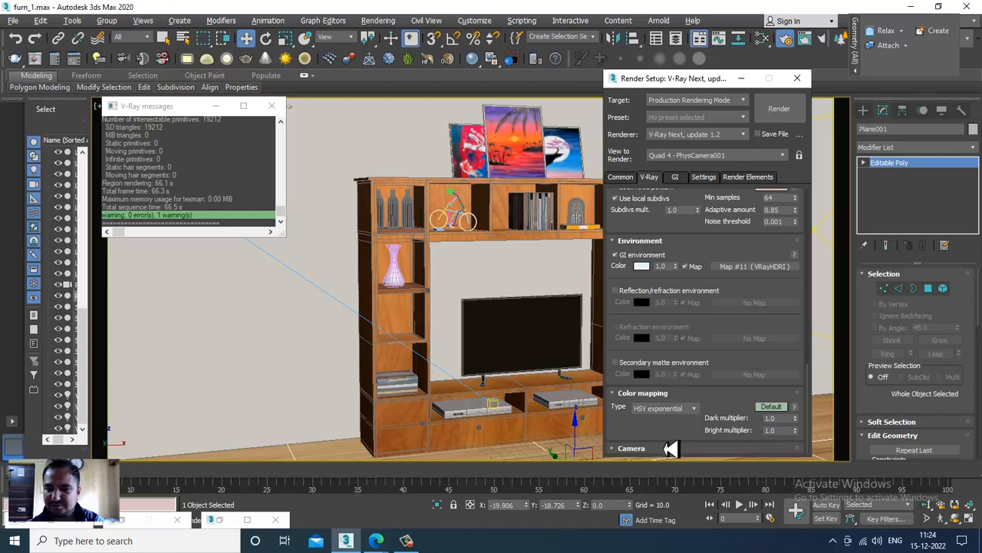
click(776, 408)
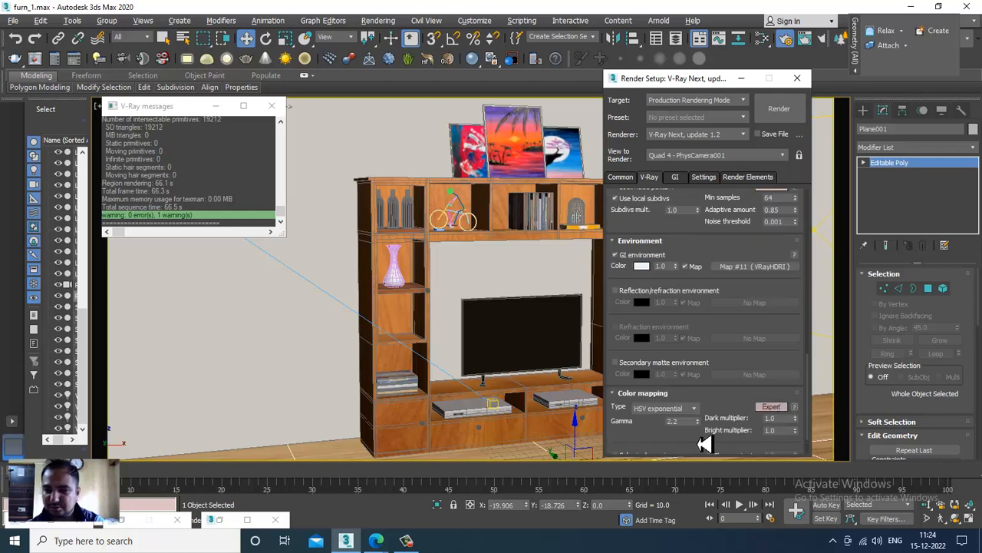
scroll(719, 287, down, 2)
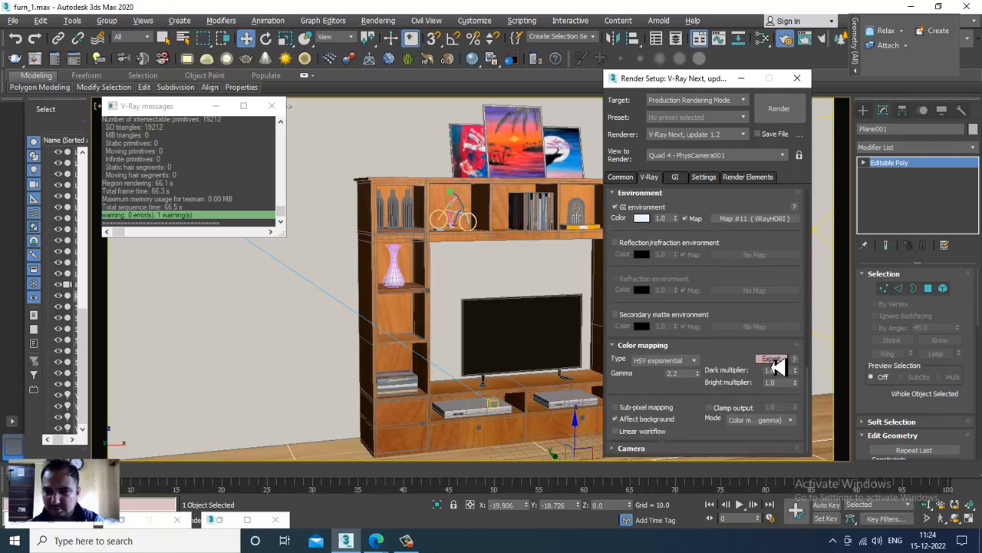
Step: Switch the global illumination settings to Expert mode and set the irradiance map preset to High
click(675, 179)
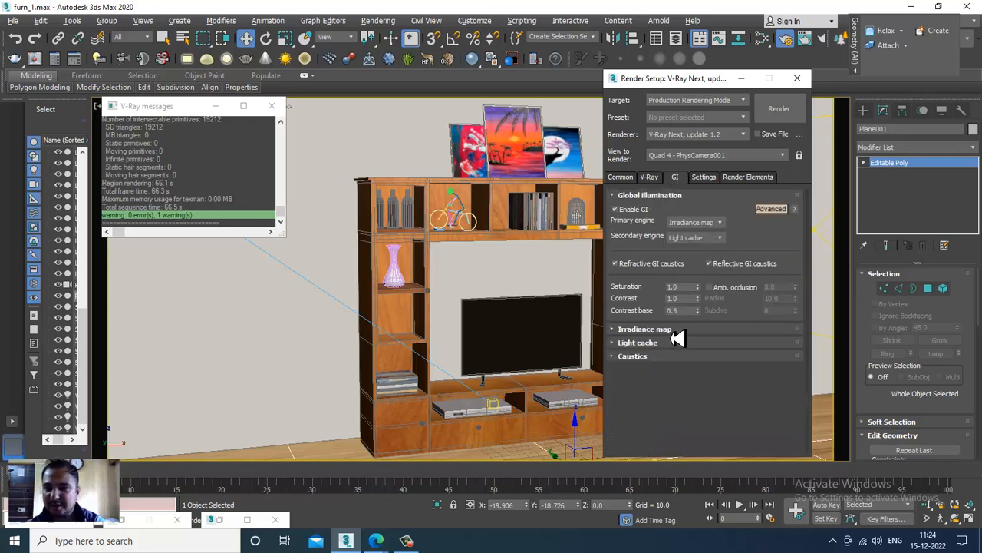
click(775, 210)
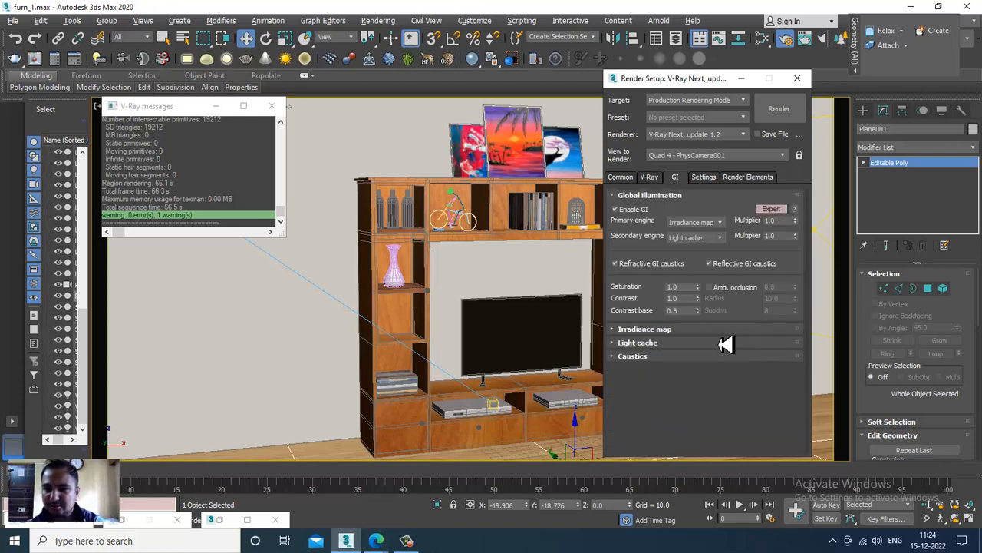
click(681, 332)
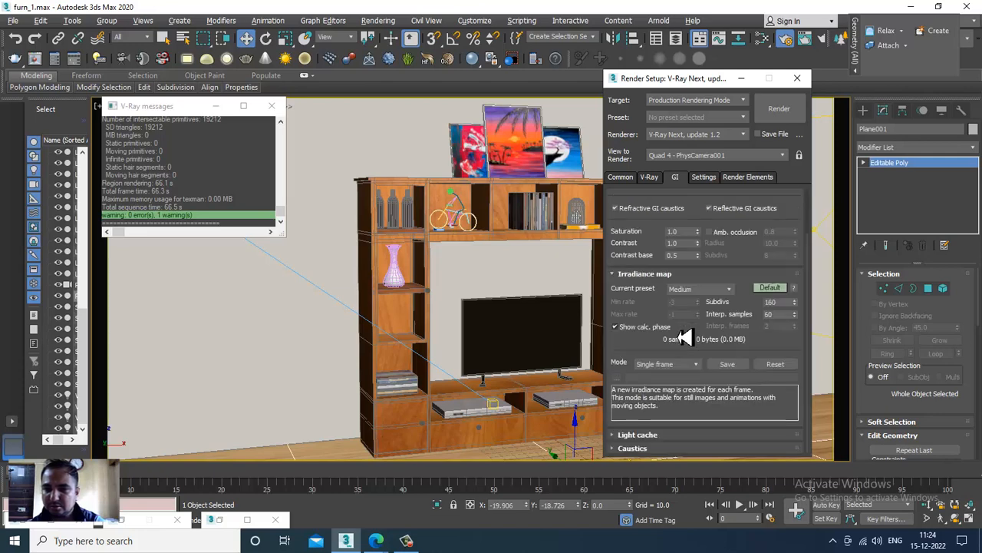
click(725, 292)
click(709, 340)
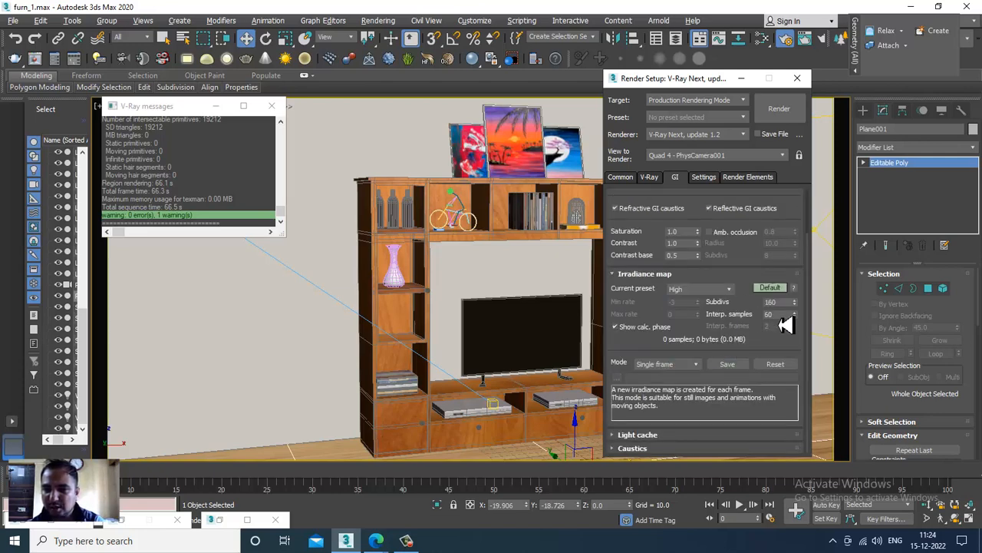
Step: Switch the irradiance map settings to Expert mode and set its subdivs to 180
click(773, 289)
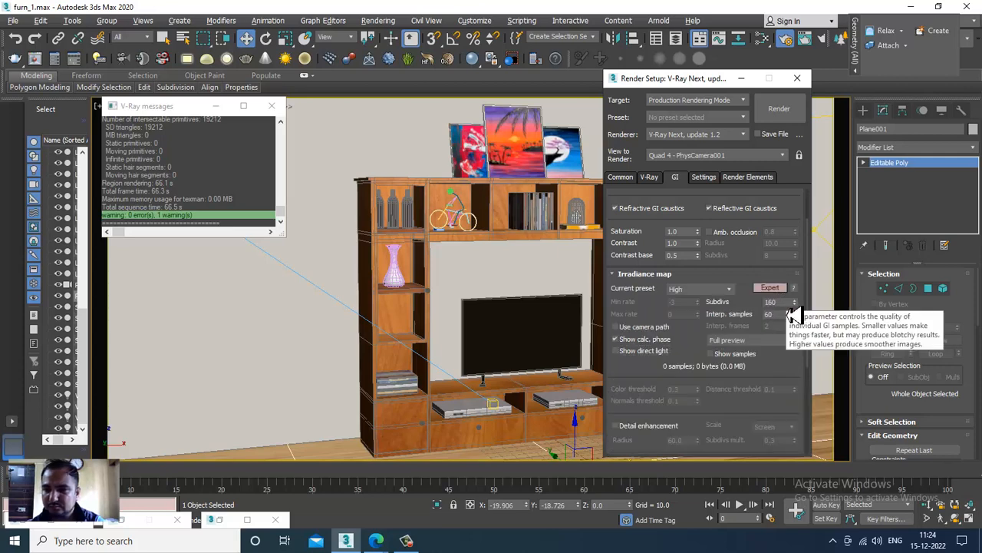
click(775, 302)
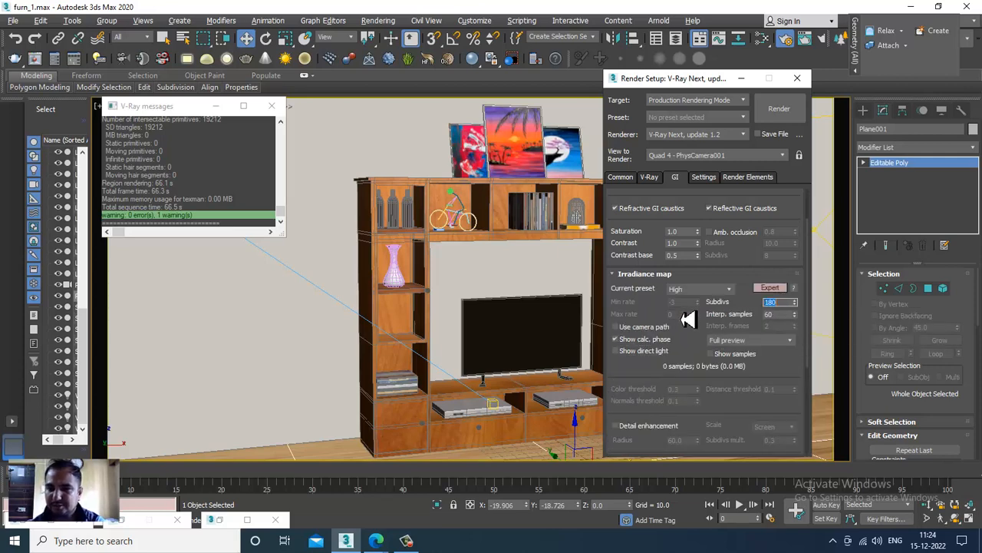
Step: Set the light cache sample size to 0.04 and switch the light cache settings to Expert mode
drag(688, 369, 707, 207)
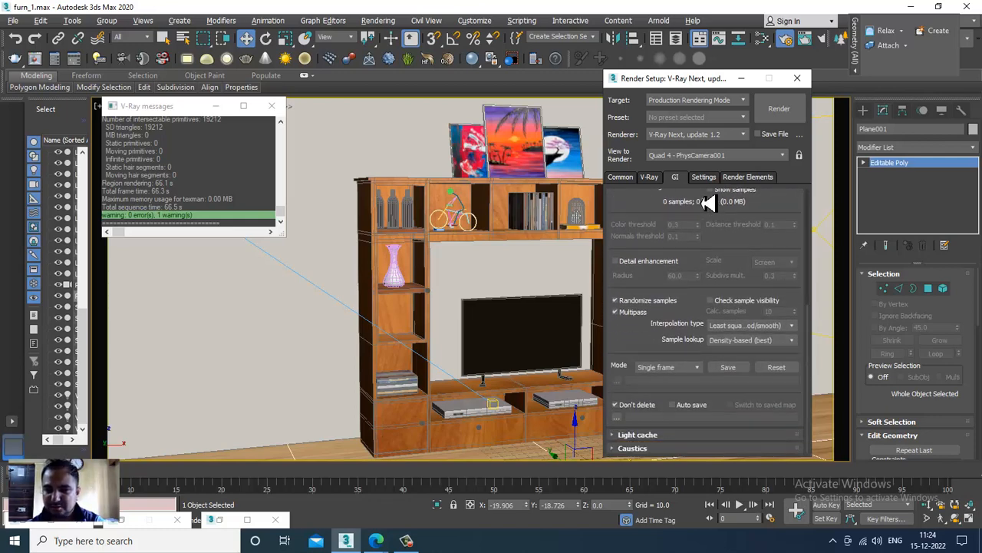
click(651, 437)
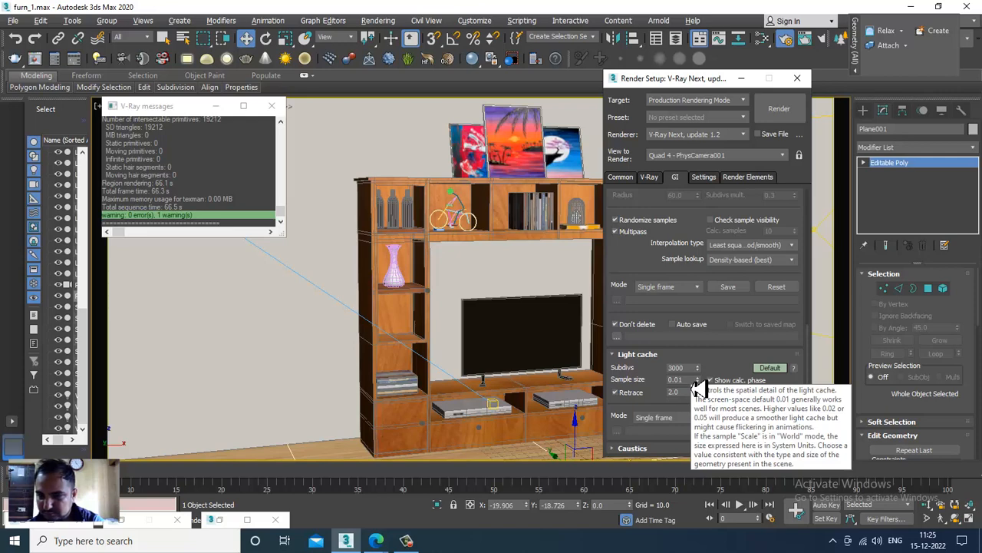
click(690, 379)
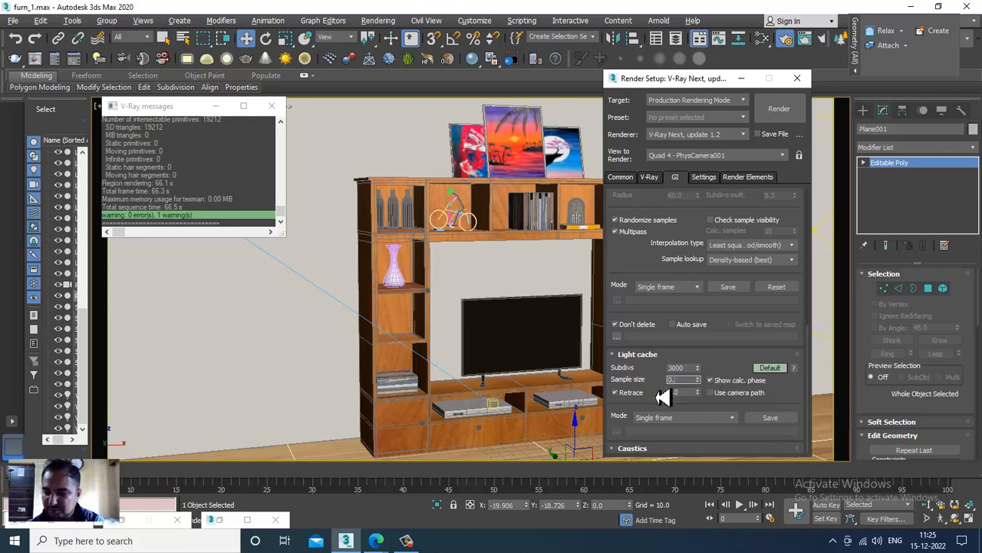
click(772, 369)
click(769, 369)
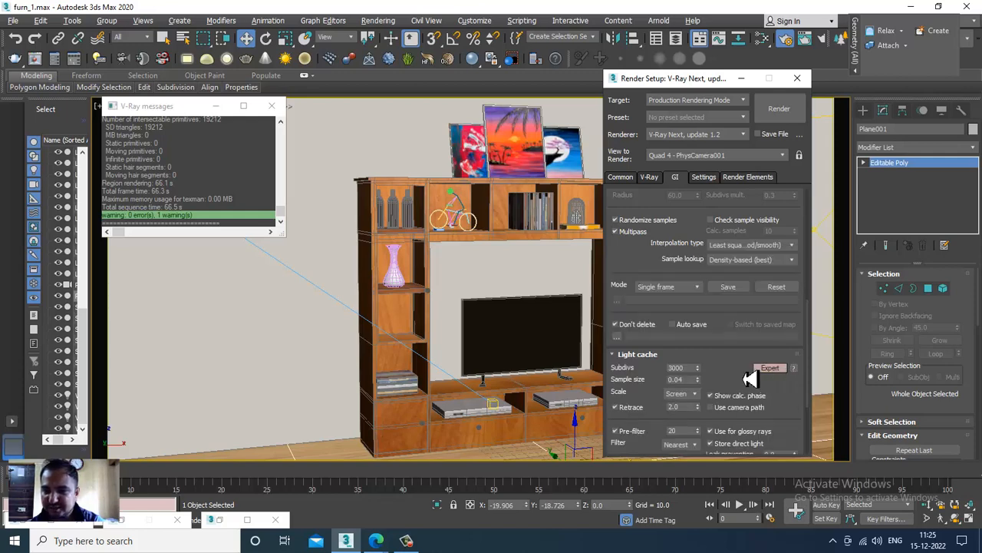
scroll(760, 376, down, 3)
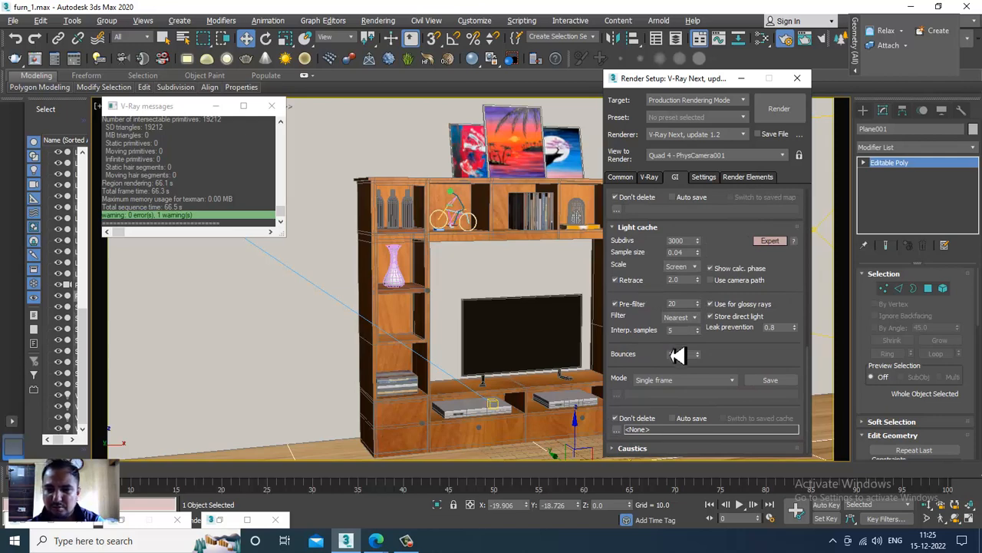
Step: Check the V-Ray system settings and start the production render of the PhysCamera001 view
click(702, 177)
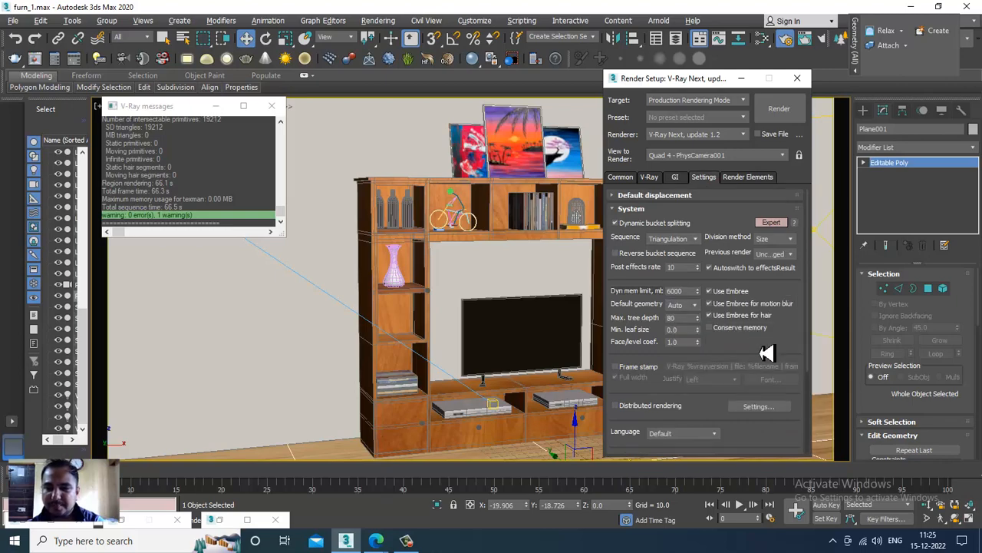
scroll(768, 351, down, 5)
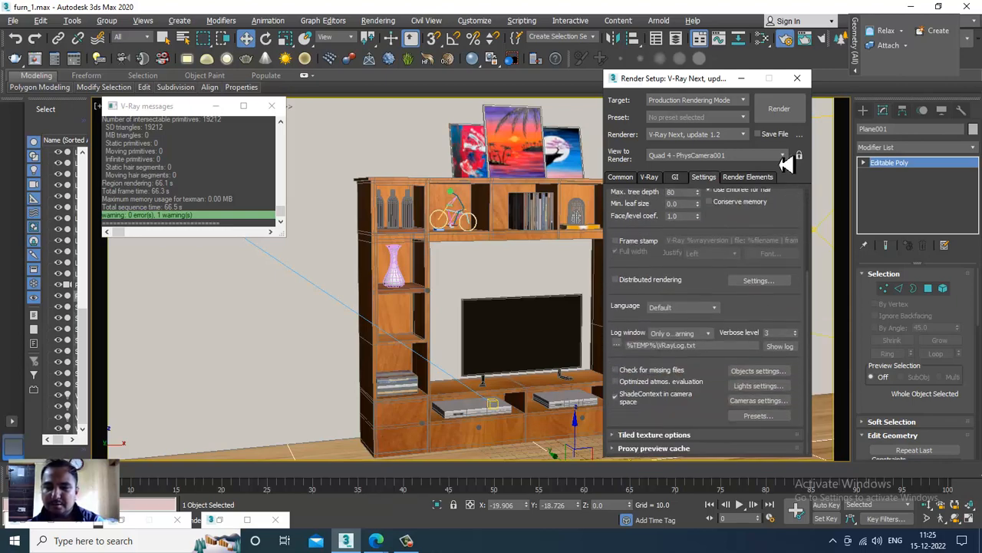
click(781, 109)
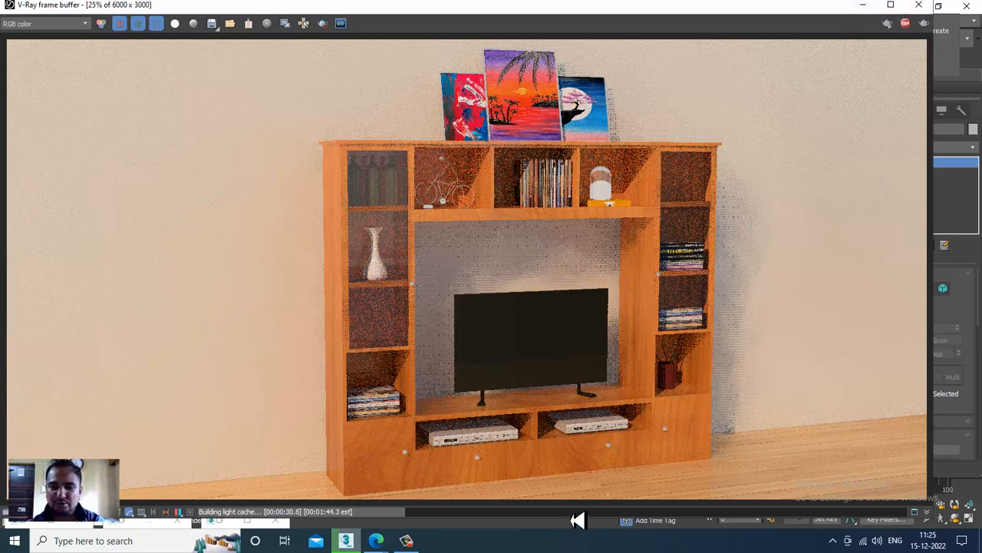
click(411, 542)
click(412, 543)
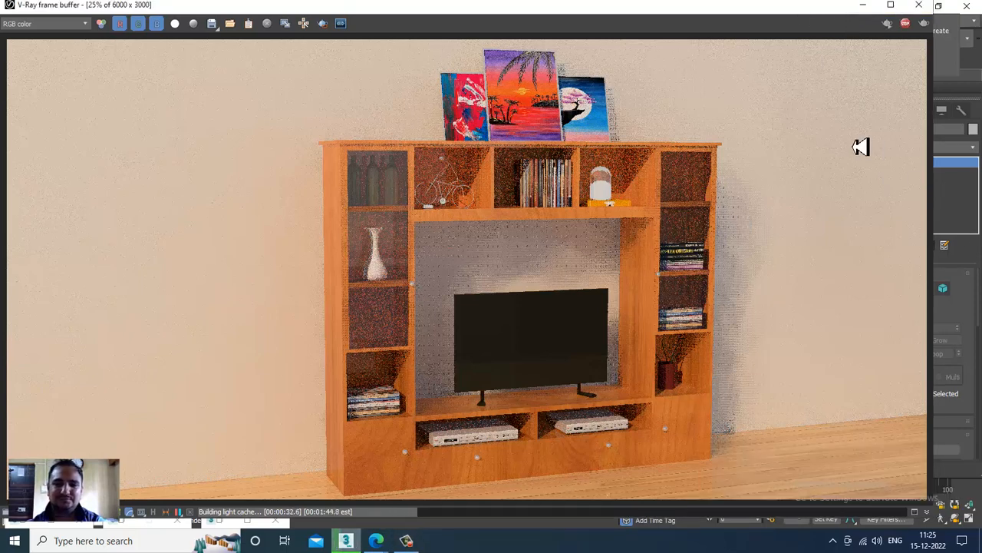